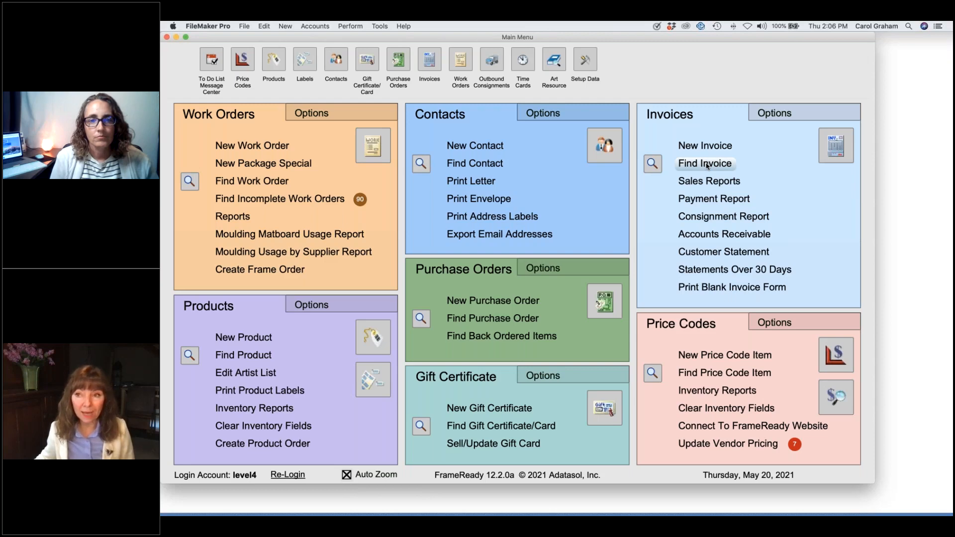
Find the invoice dated 5/20/2021 by the customer's first name
click(707, 165)
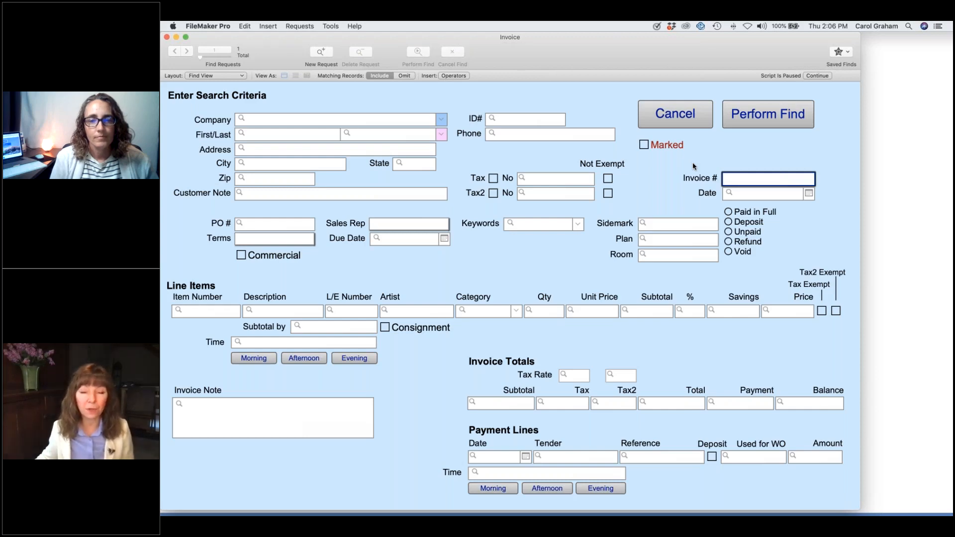
click(315, 137)
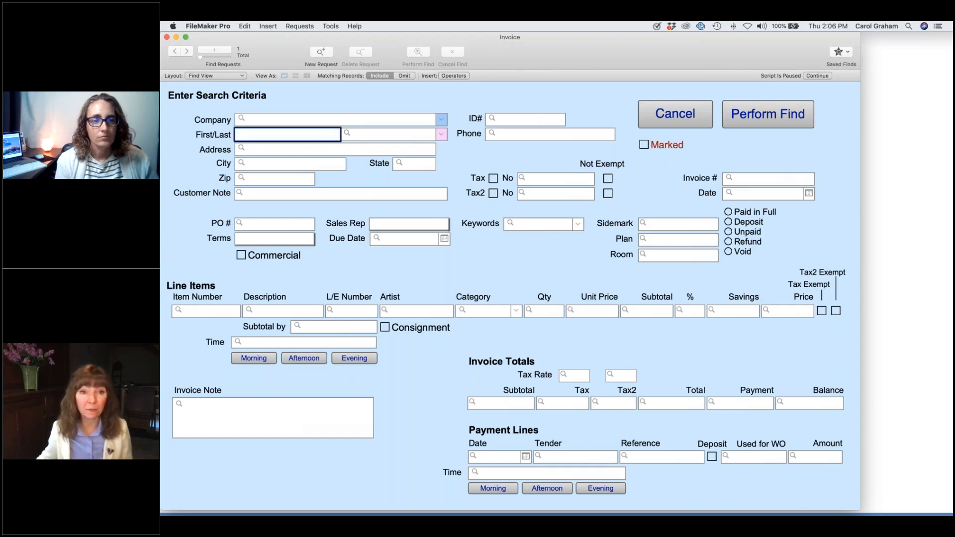
text(sus)
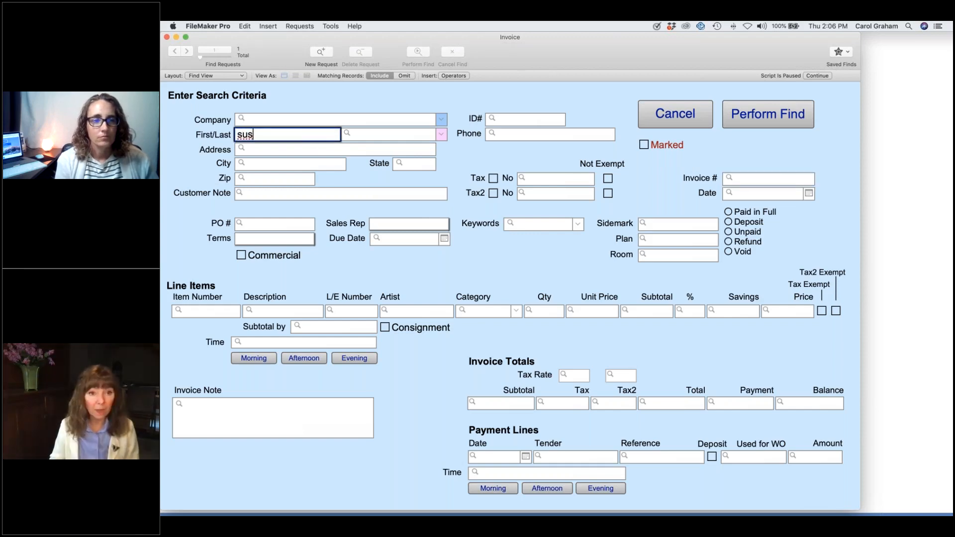
text(an)
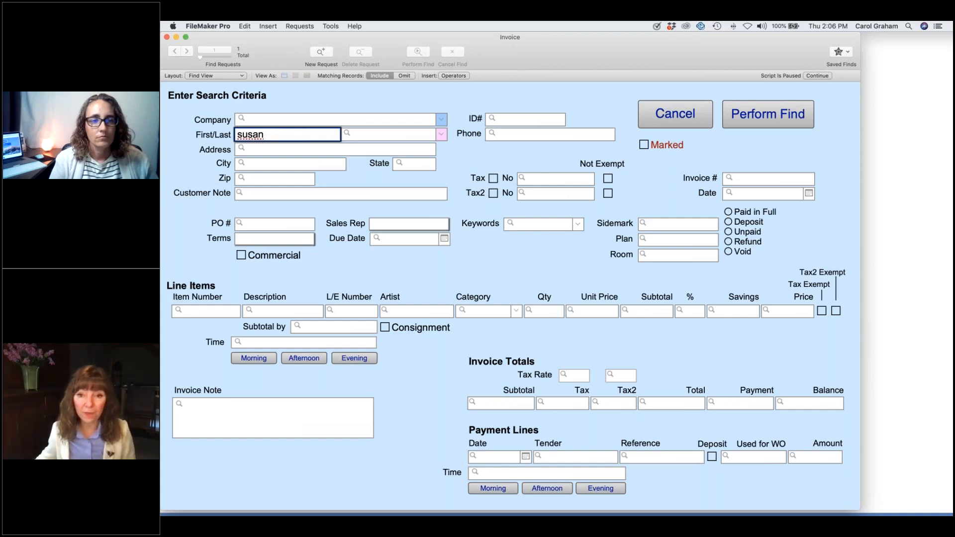
click(809, 194)
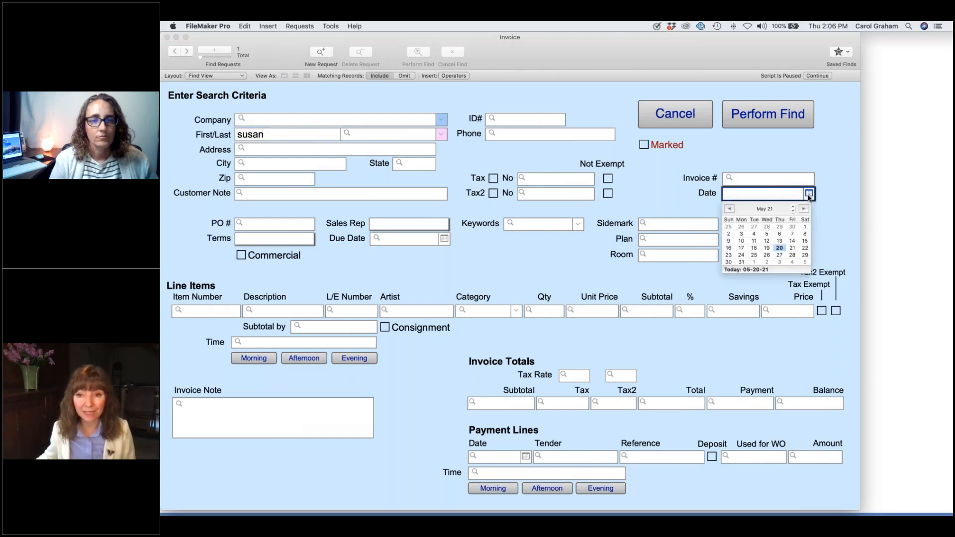
click(753, 270)
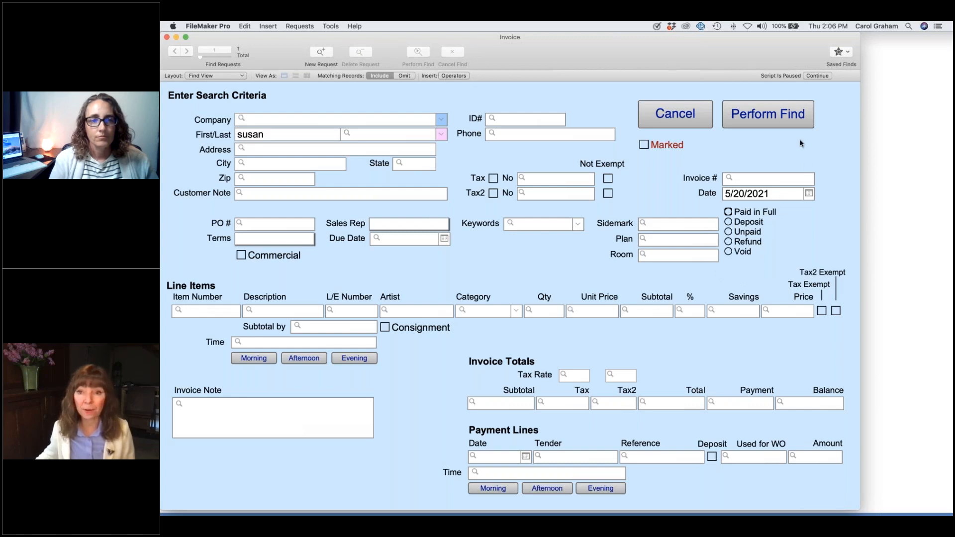
click(773, 117)
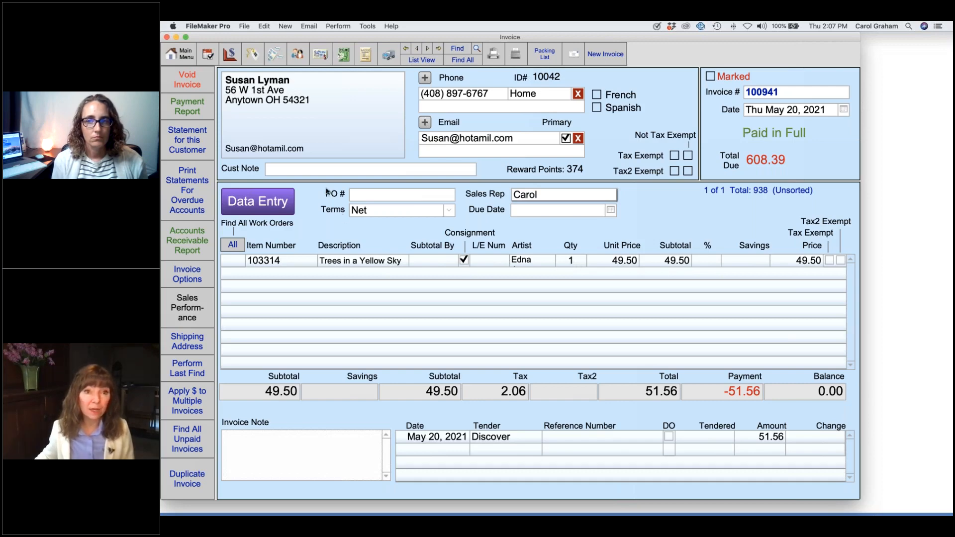
Look up item 103314 in the product records to check its quantity on hand
click(255, 57)
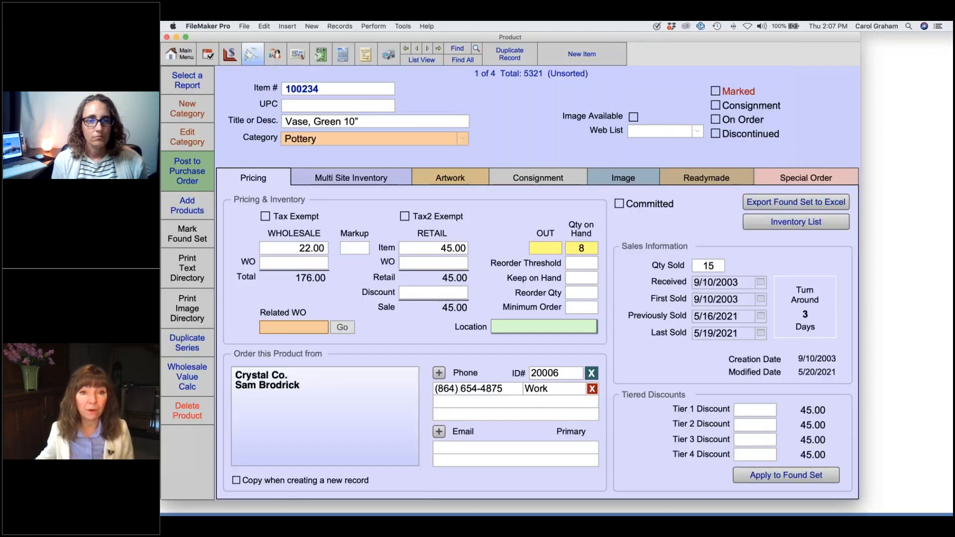
click(457, 50)
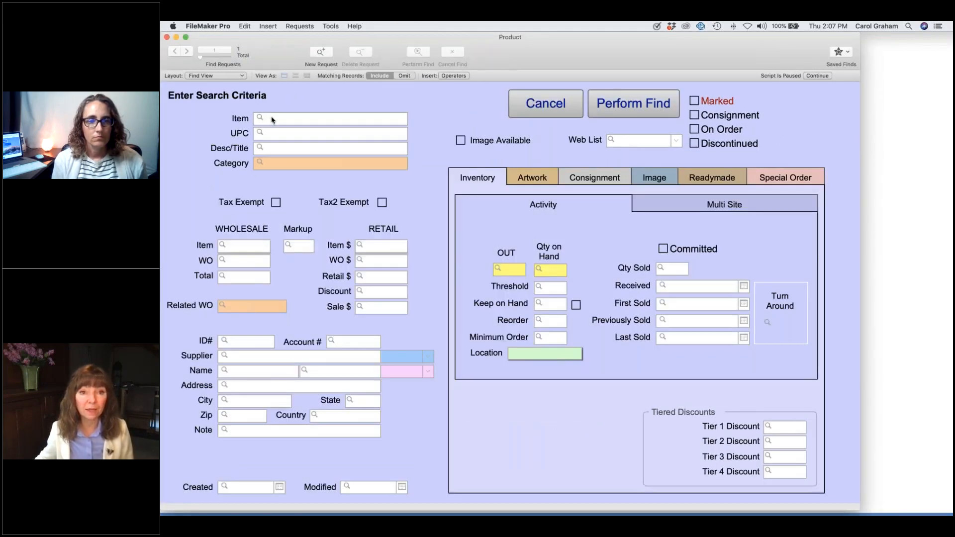
click(273, 119)
text(103)
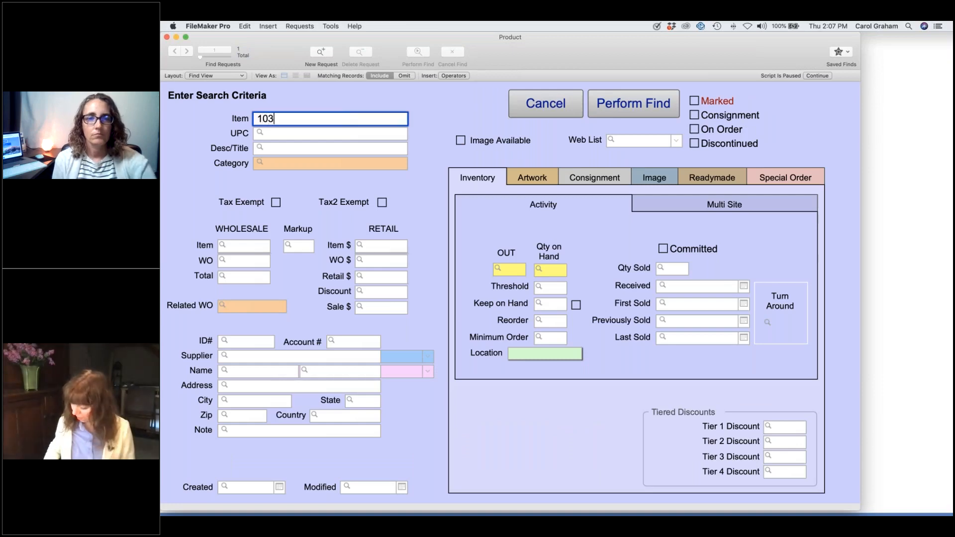
text(314)
key(Return)
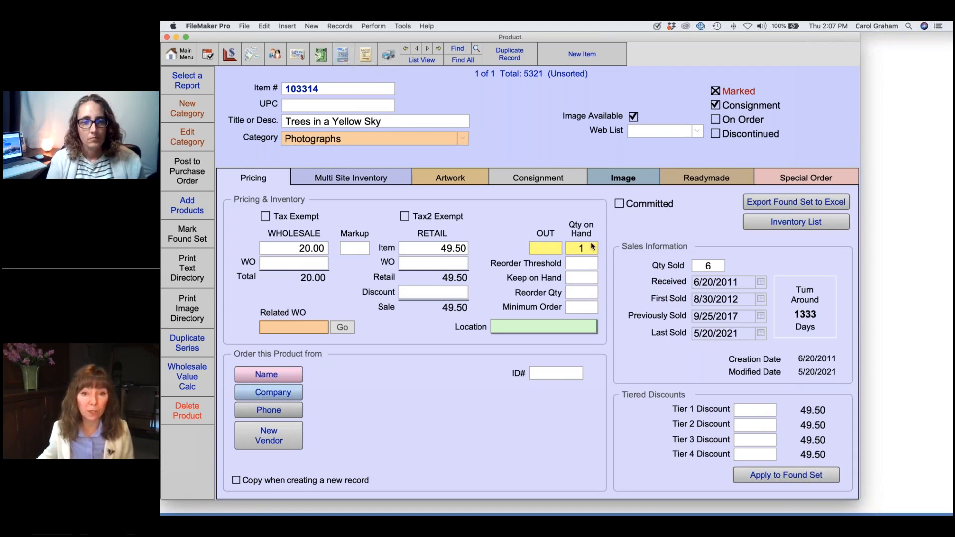
Return to the customer's paid invoice and open its line items for data entry despite the paid-in-full status
click(343, 55)
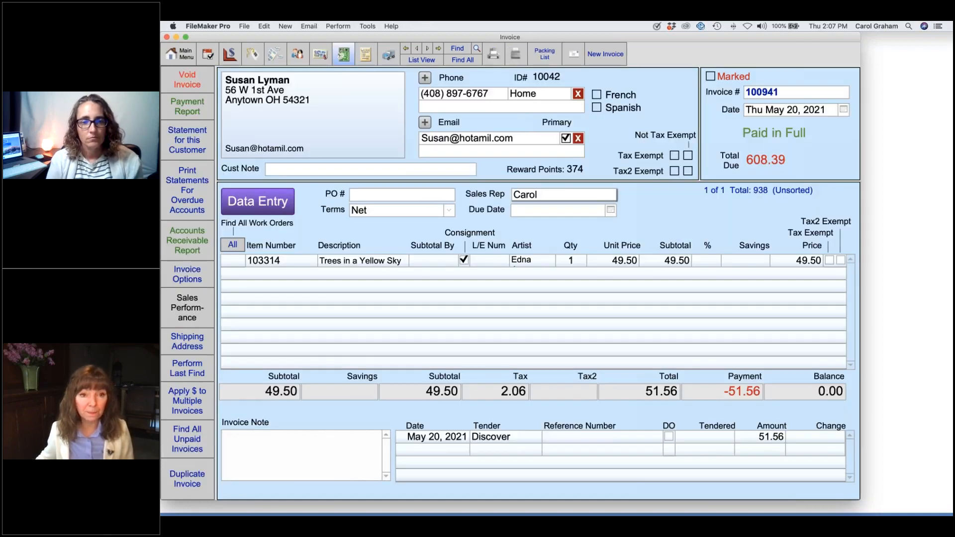
click(270, 205)
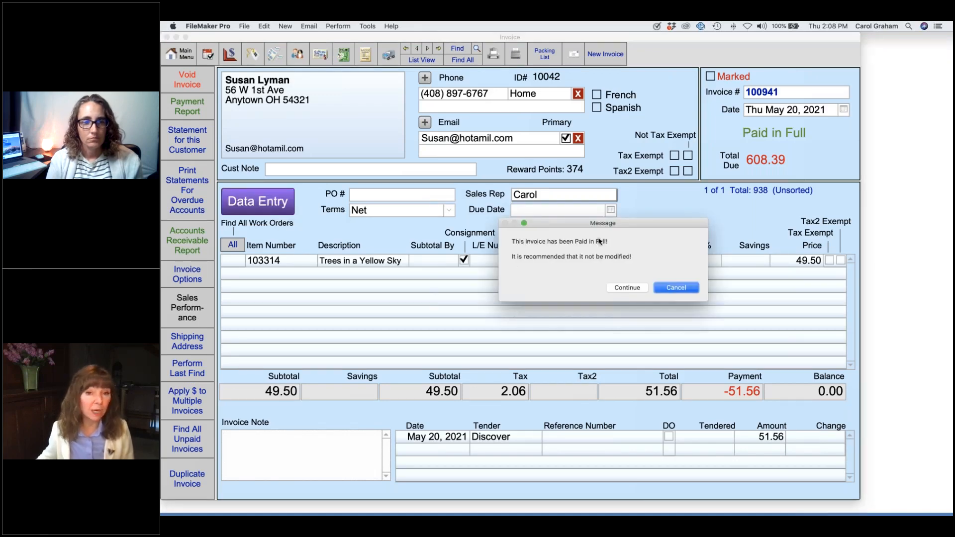
click(628, 287)
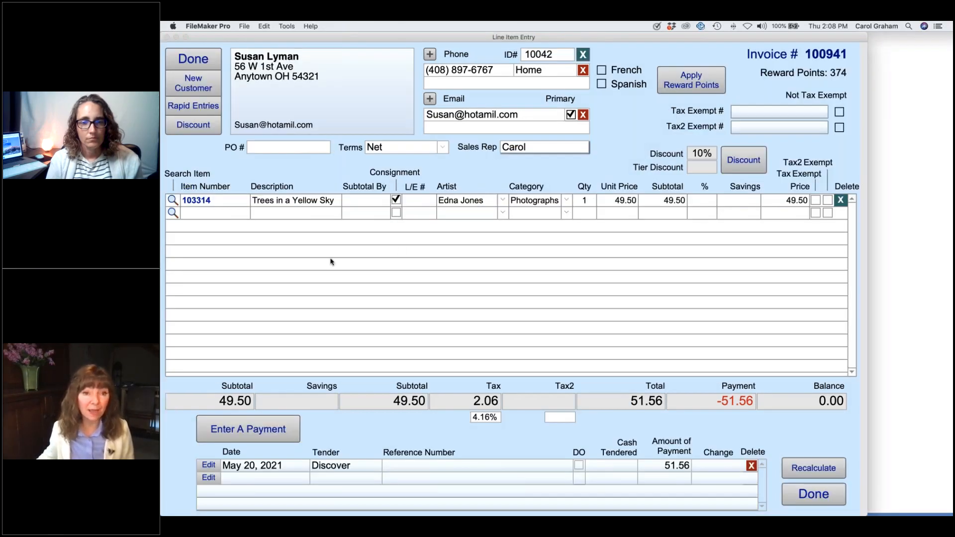
Add item 103369 to the invoice as a new line item
click(173, 213)
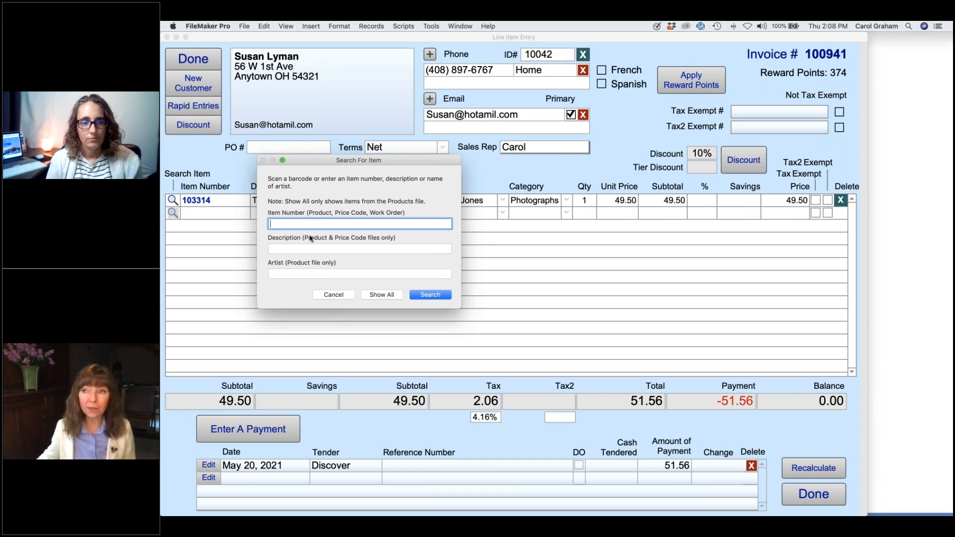
text(10)
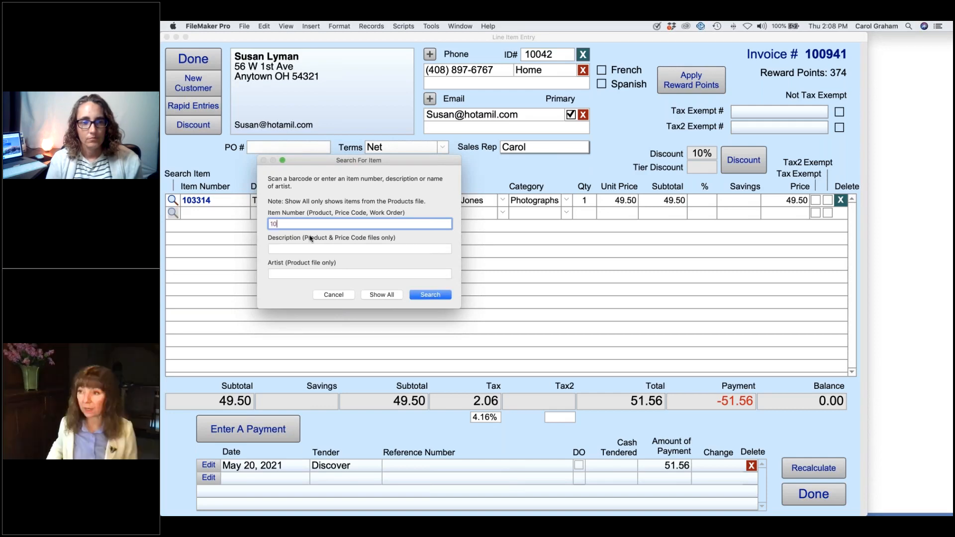
text(3369)
key(Return)
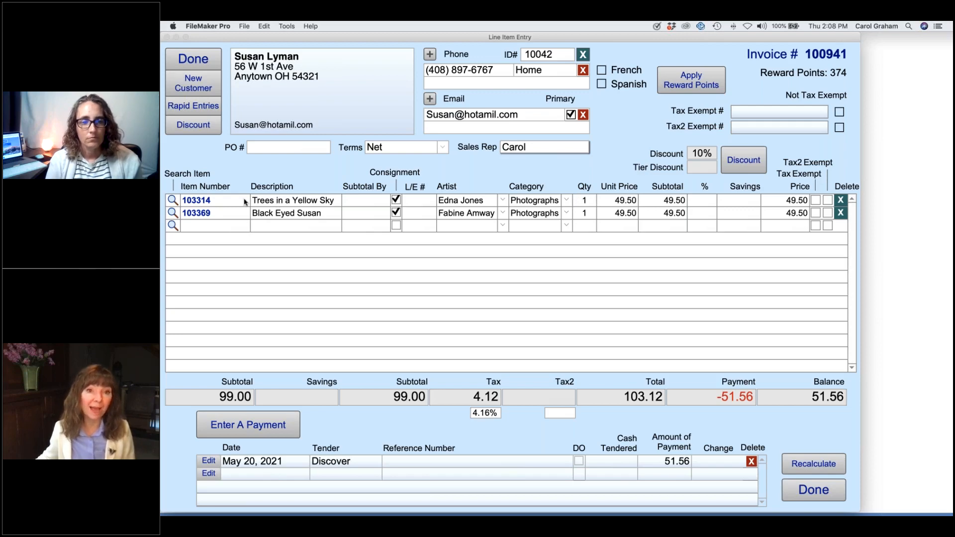
Add item 103314 to the invoice again as a return line with a quantity of -1
click(215, 201)
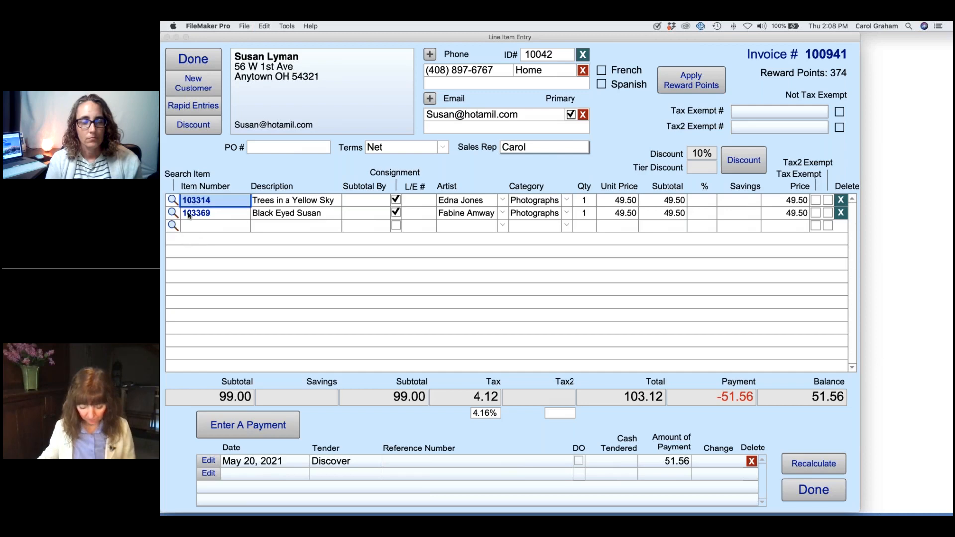
click(173, 226)
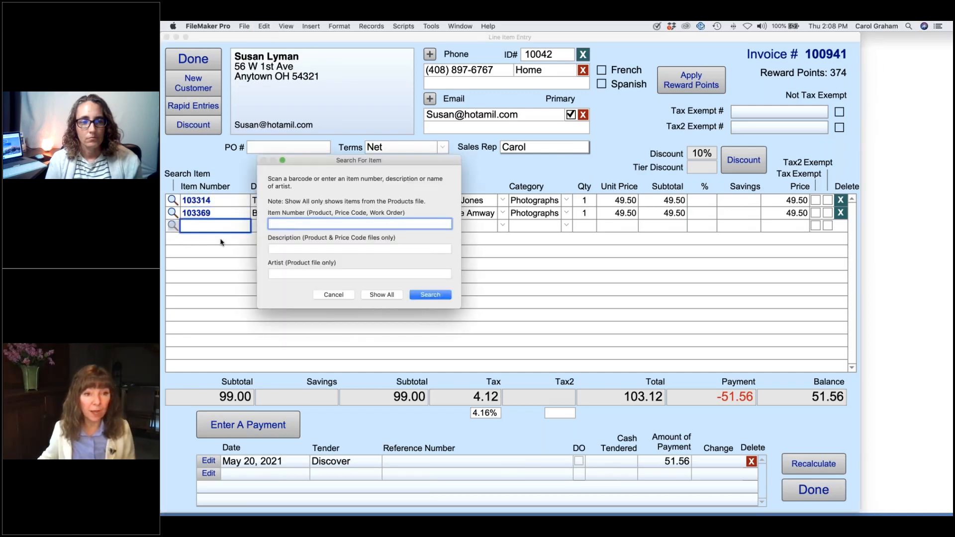
text(103314)
click(429, 295)
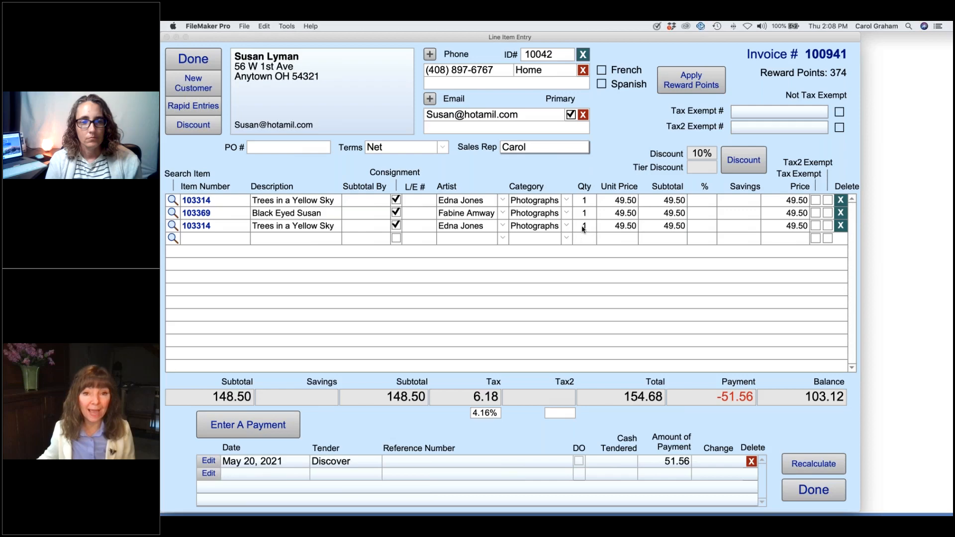
click(585, 229)
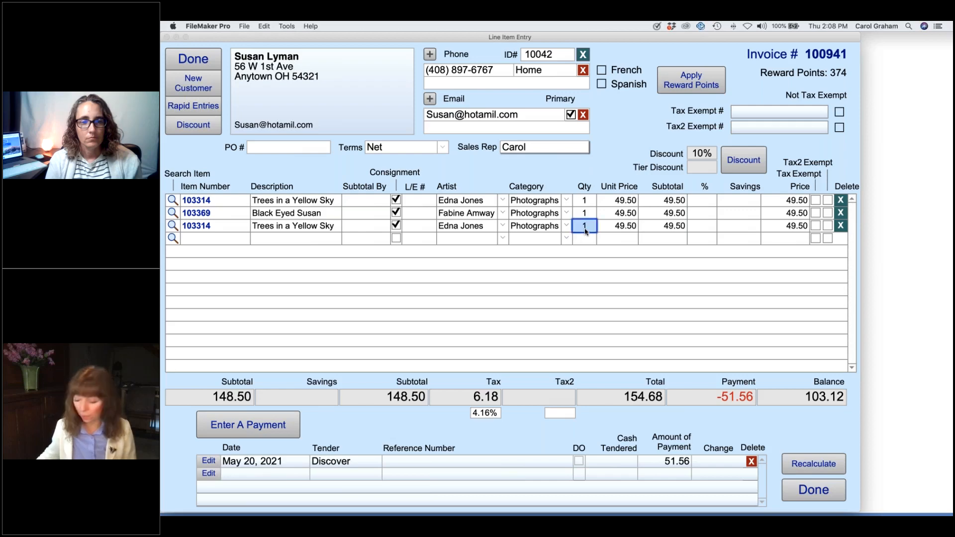
text(-1)
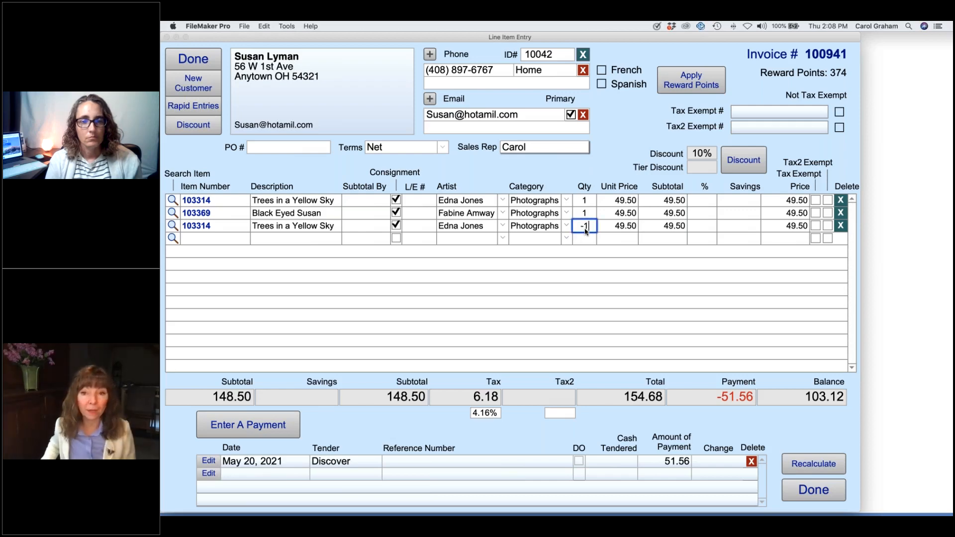
key(Return)
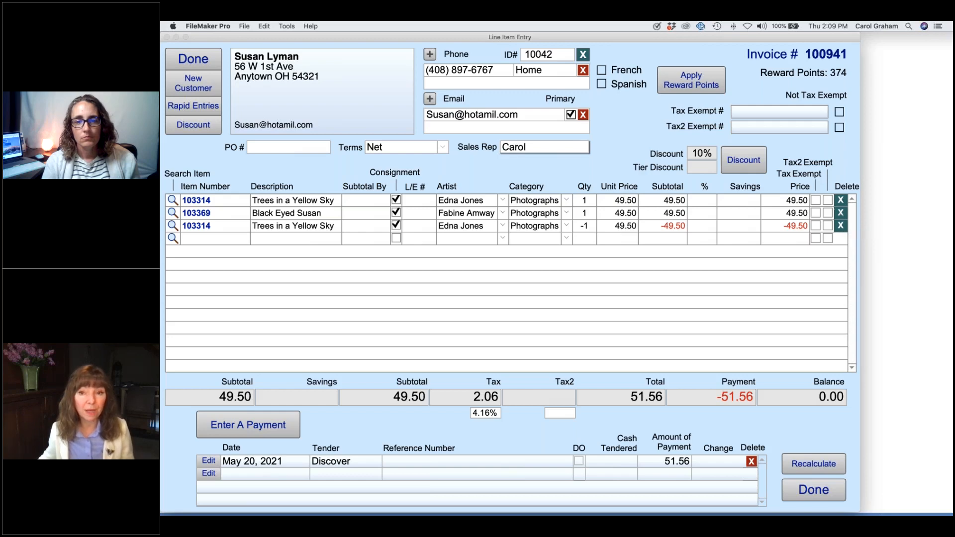
Permanently delete the Black Eyed Susan line item from the invoice
click(840, 214)
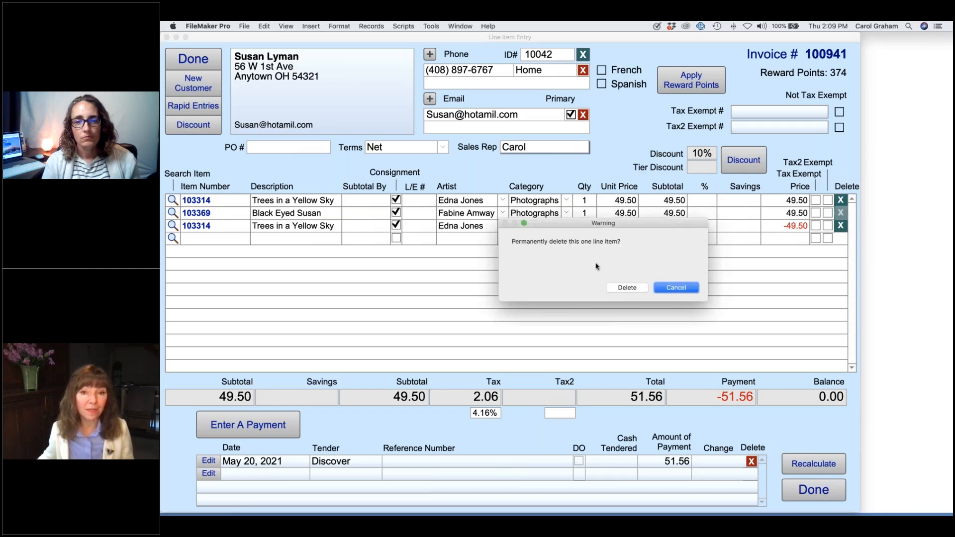
click(635, 289)
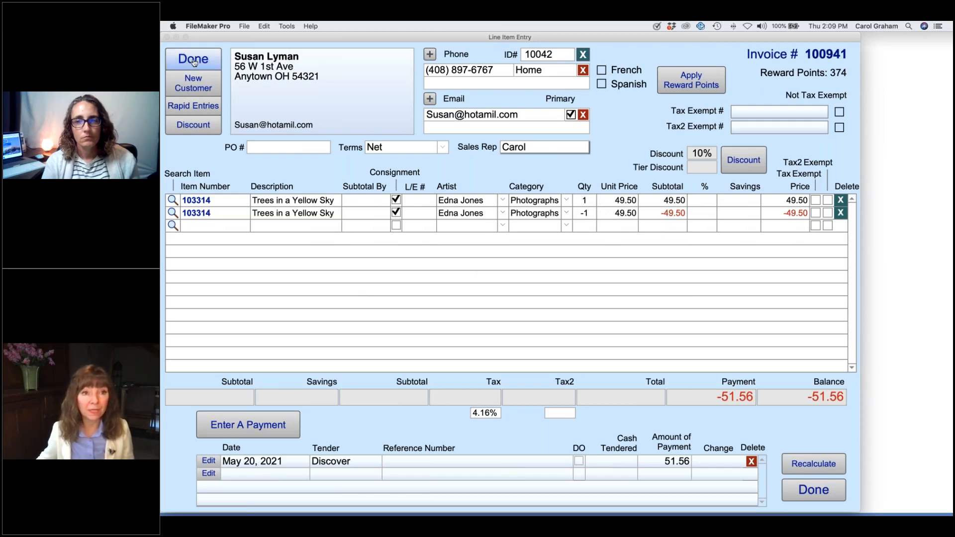
Add the Black Eyed Susan print below the return line using a description search for "black susa", and finish the line-item entry
click(173, 227)
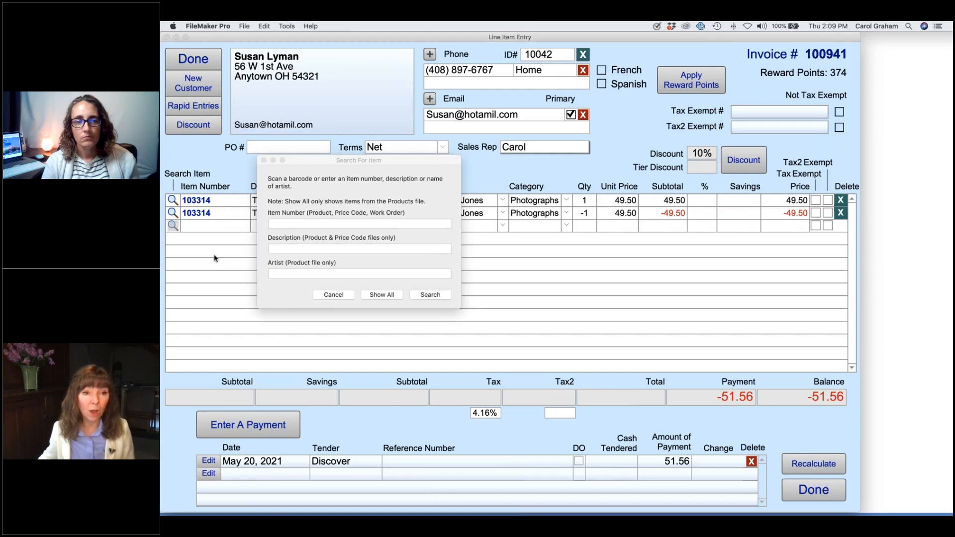
click(306, 248)
text(b)
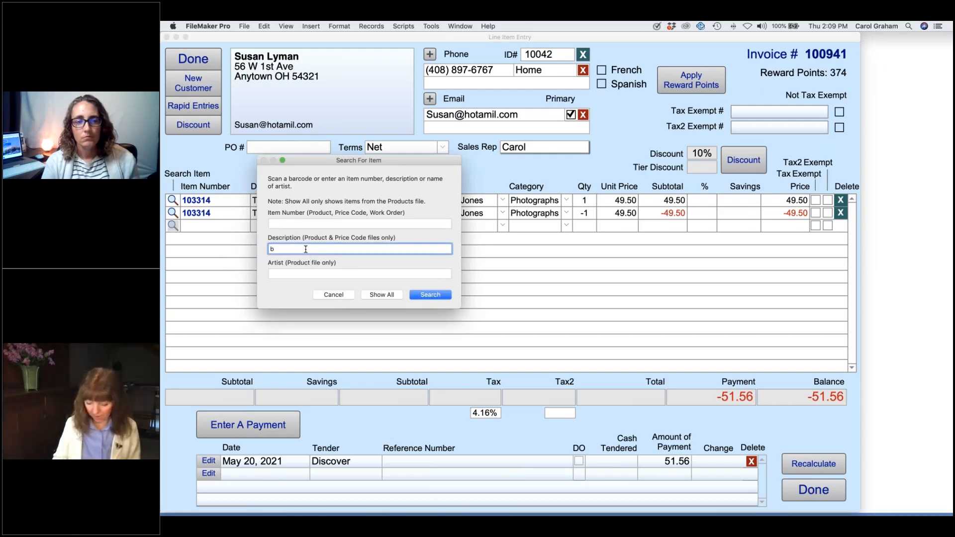
text(lack susa)
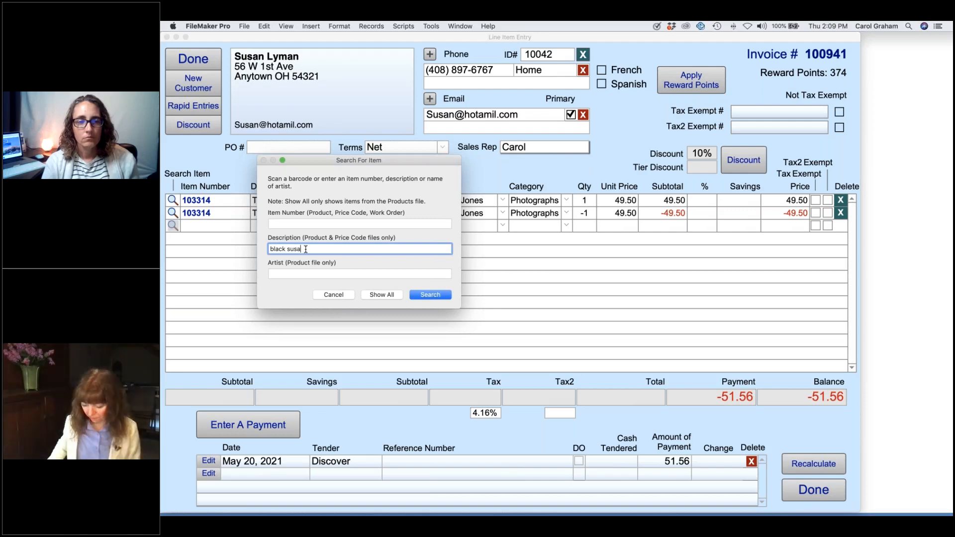
key(Return)
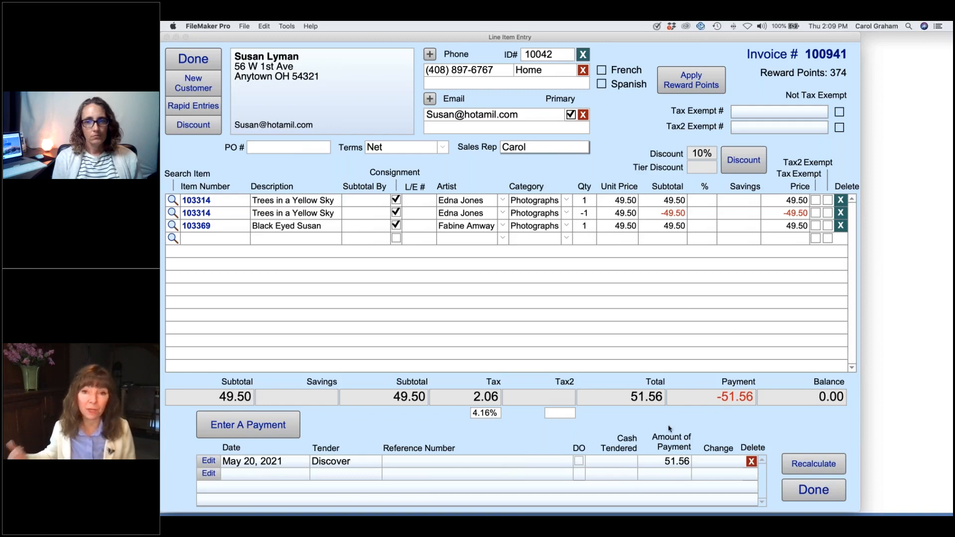
click(824, 493)
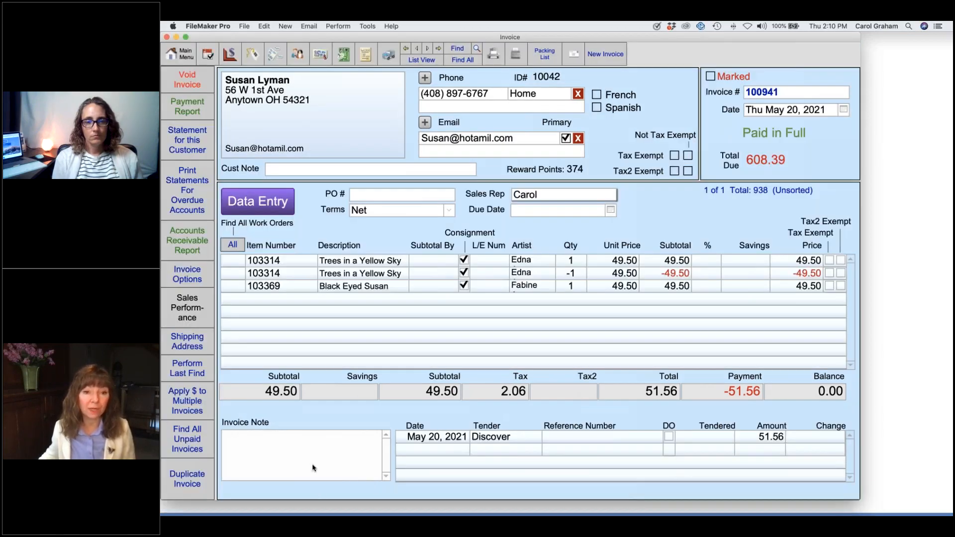
Enter the invoice note "exchanged print for another one." followed by the staff member's initials
click(285, 456)
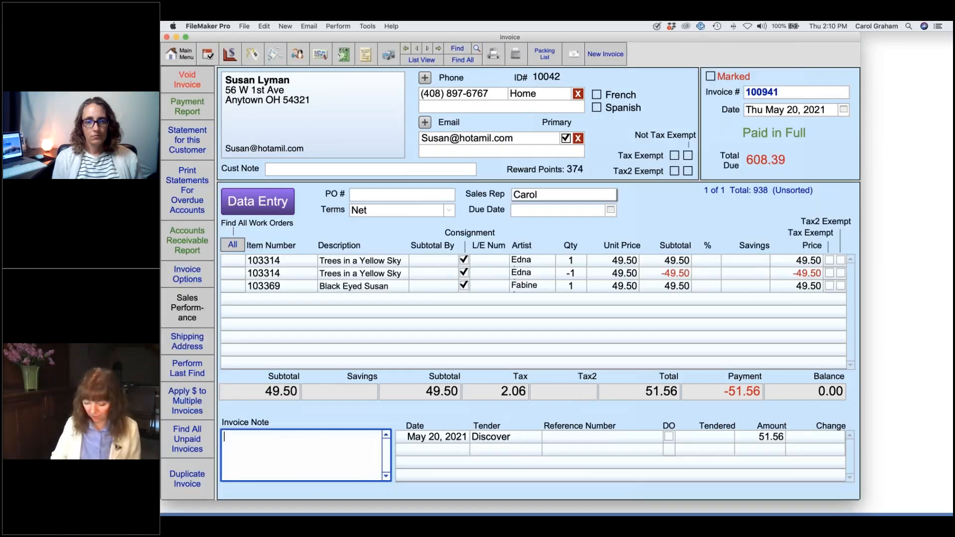
text(exchange)
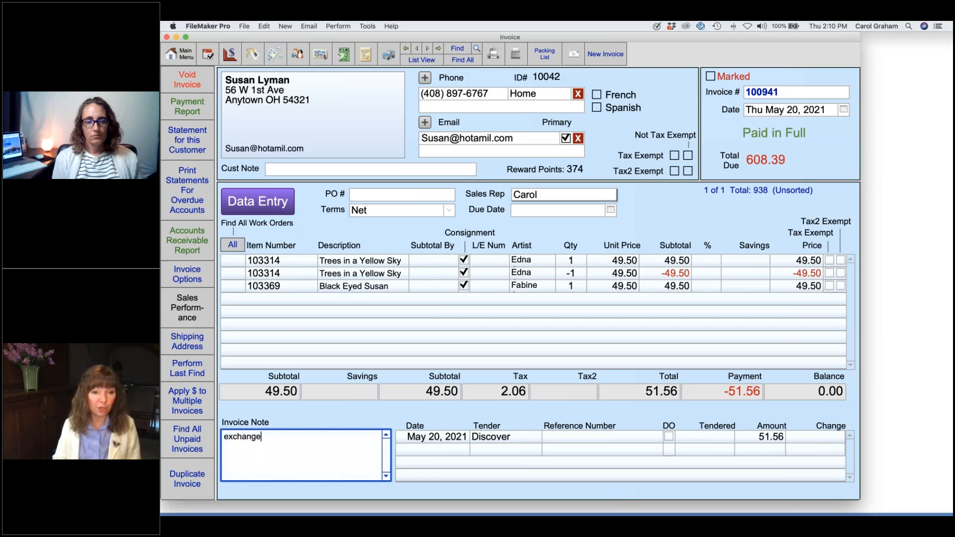
text(d print for an)
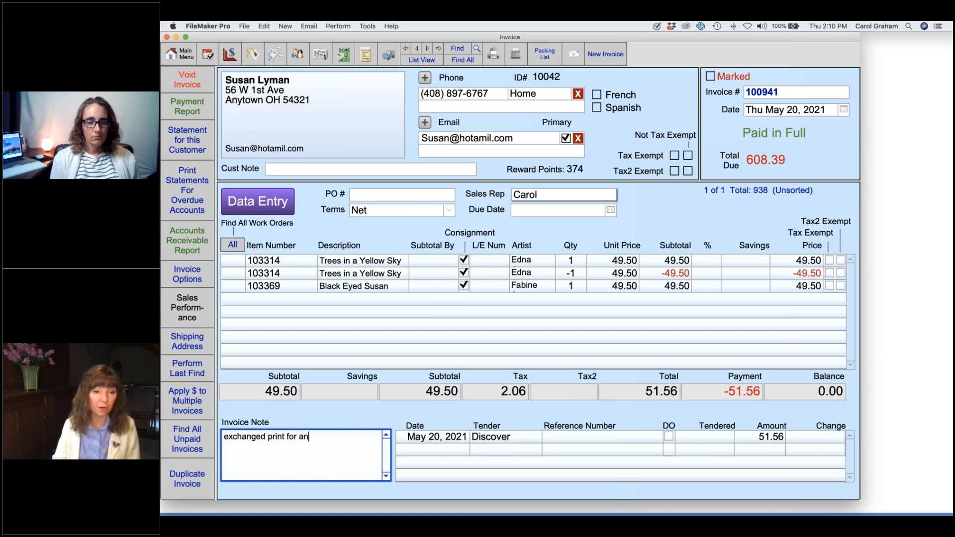
text(other one.)
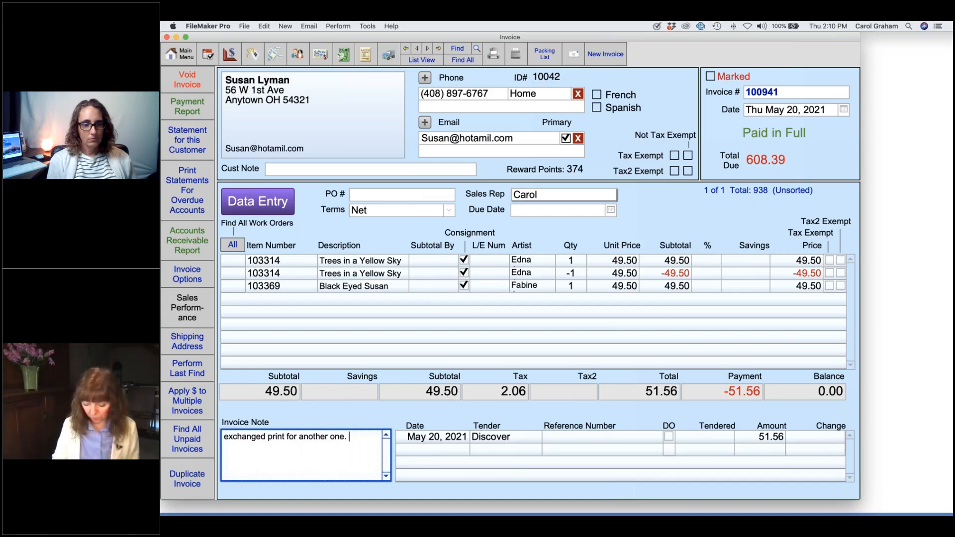
text(CG)
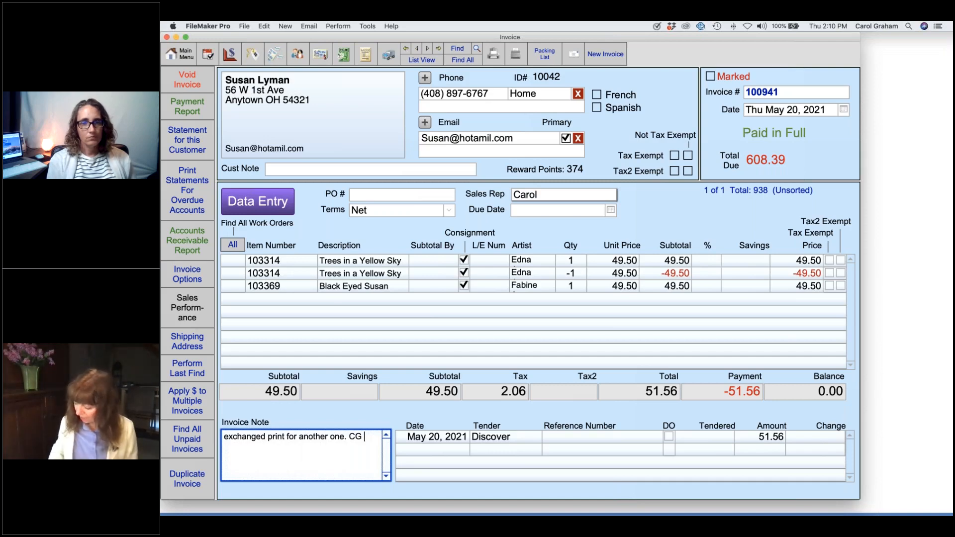
Complete the invoice note with the date 5/20/2021 after the staff initials
text( 5/202)
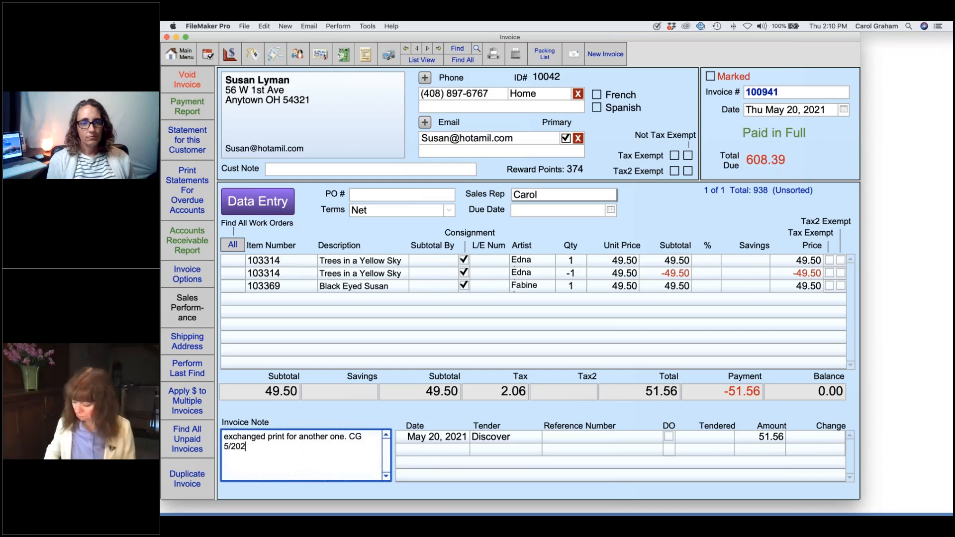
key(BackSpace)
text(/2021)
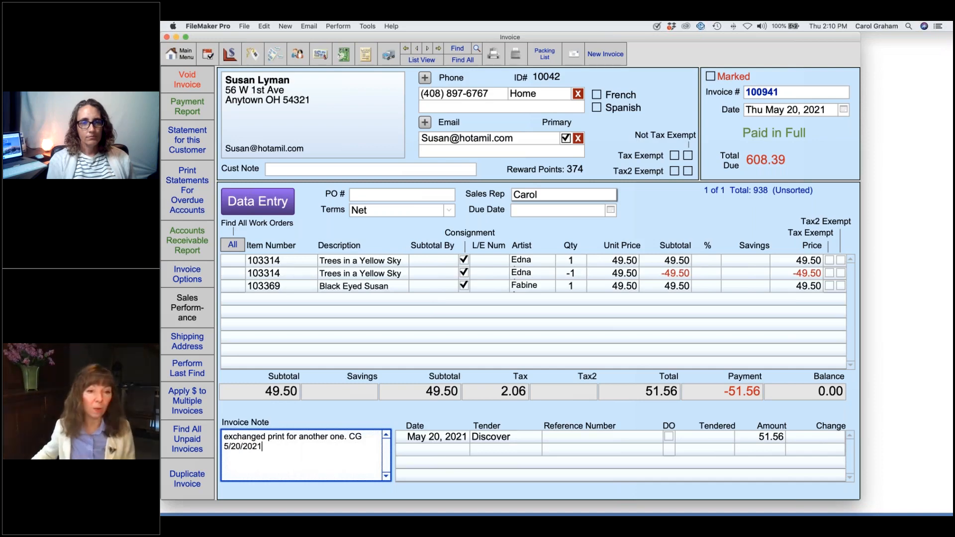
Preview both pages of the printed exchange invoice and return to the invoice record
click(494, 55)
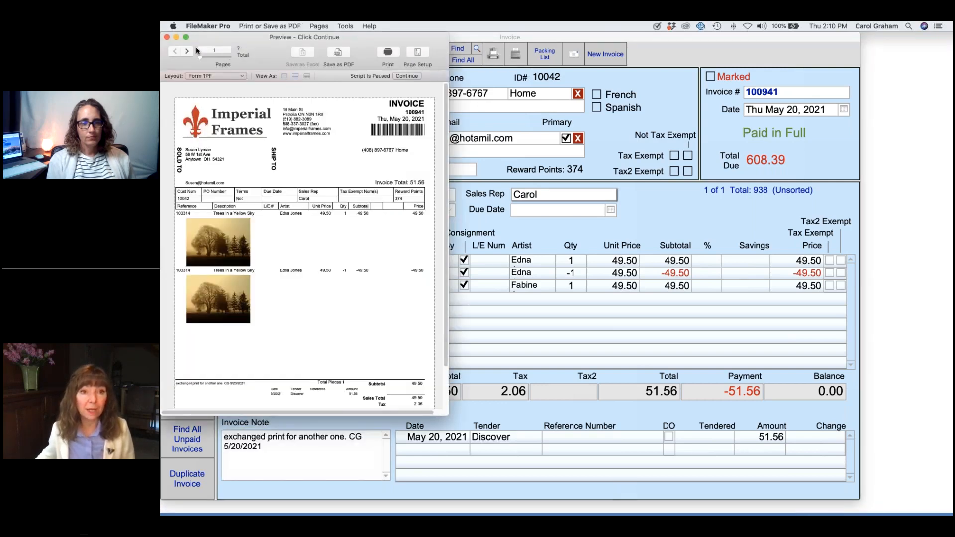
click(187, 51)
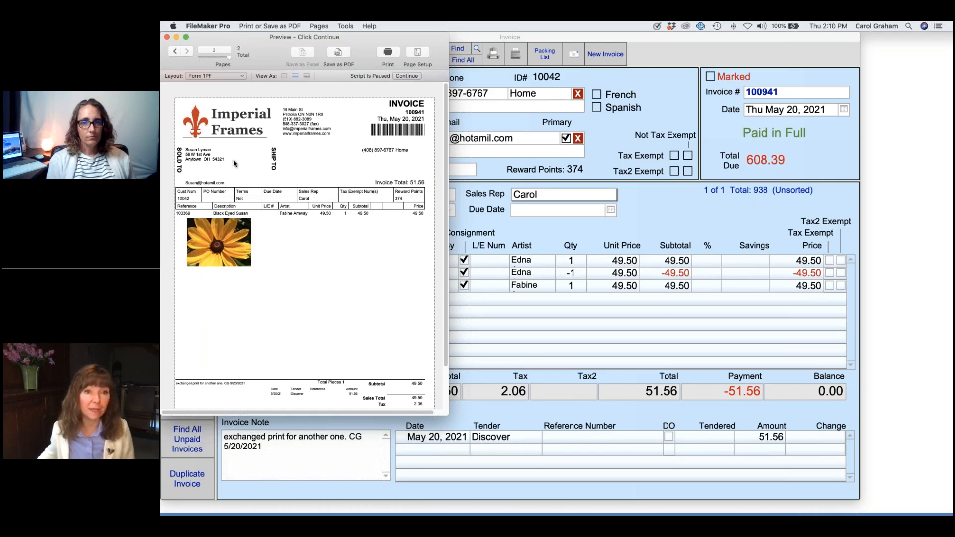
click(407, 76)
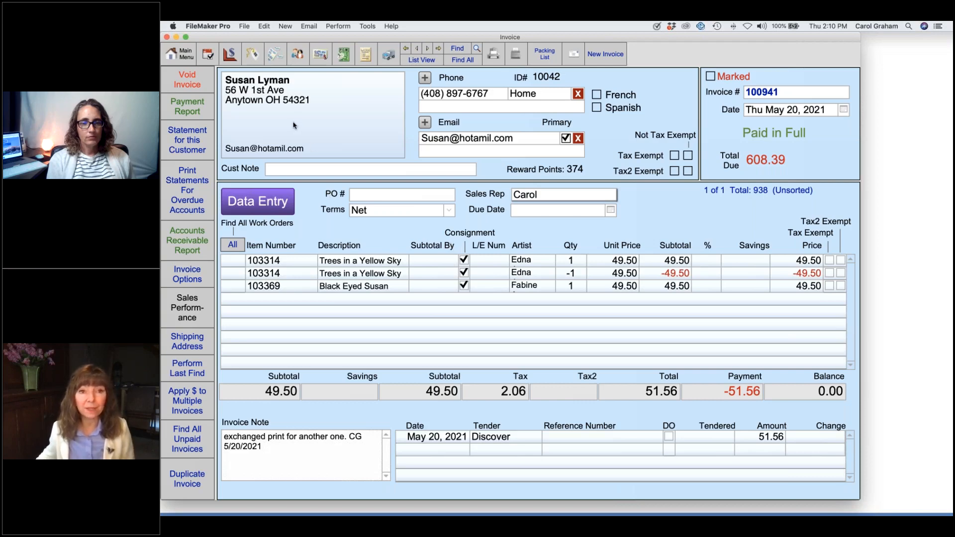
Find the customer's earlier paid invoice for the green vase by its invoice number
click(255, 56)
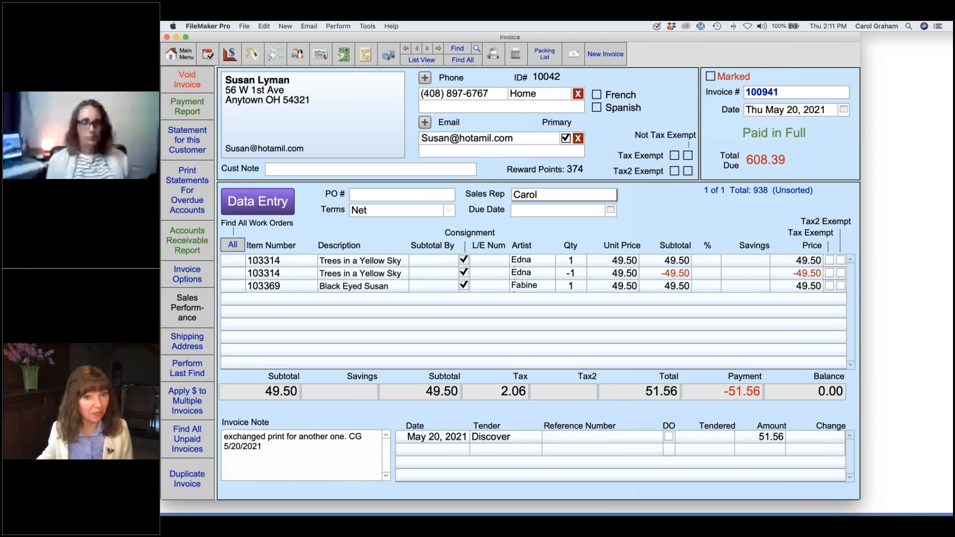
click(462, 51)
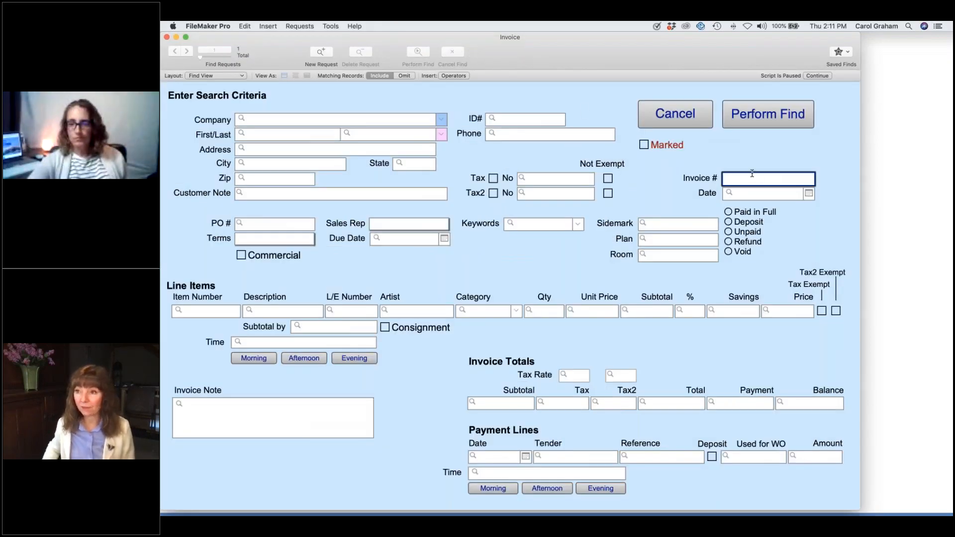
text(100935)
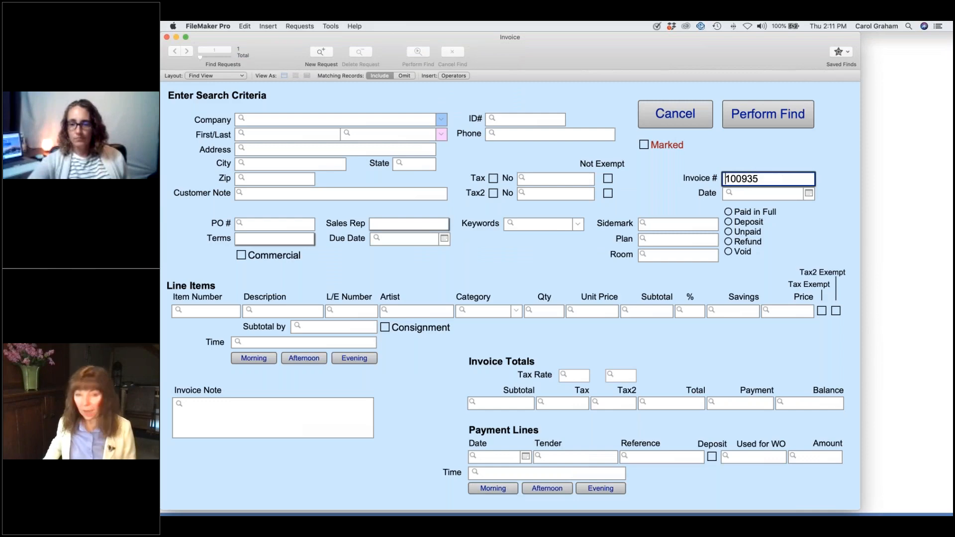
key(Return)
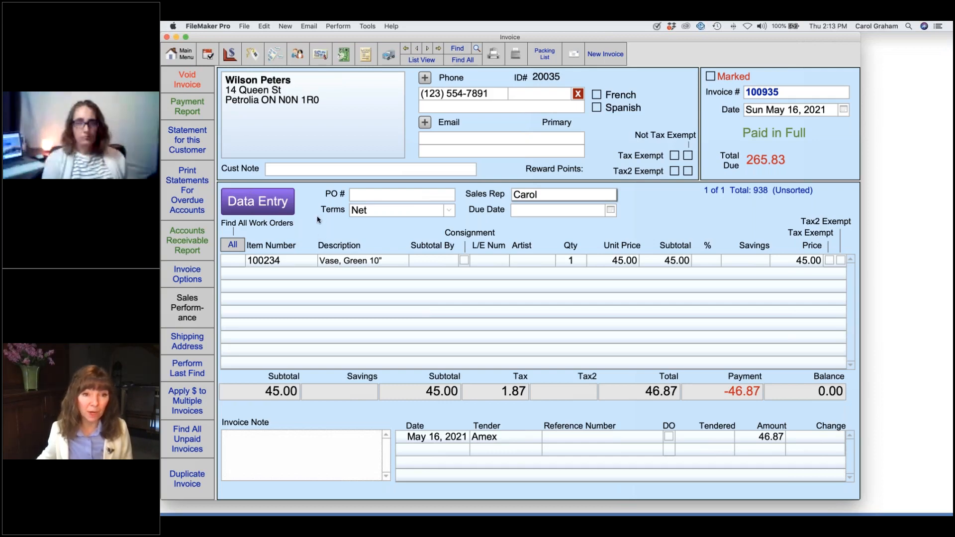
Review the line-item entry of the paid green vase invoice and close it
click(281, 206)
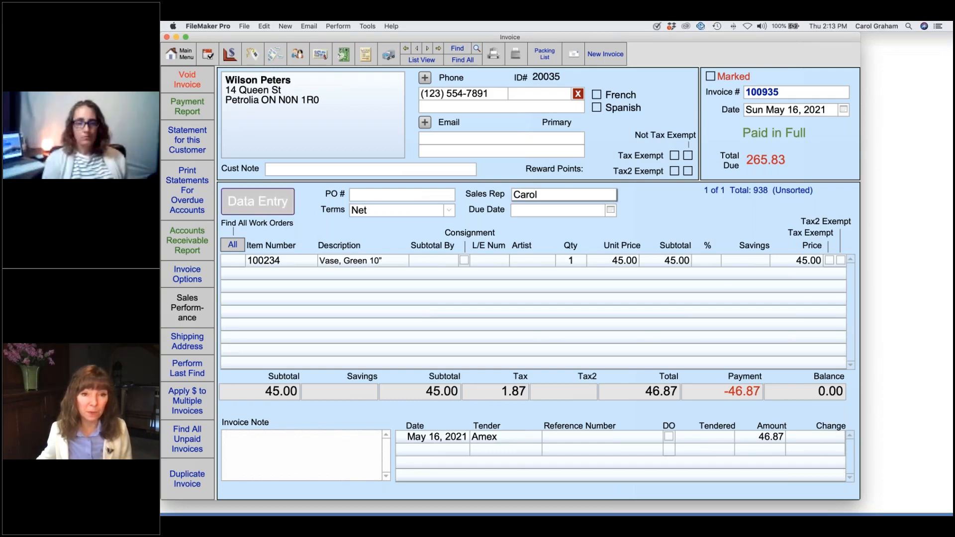
click(627, 288)
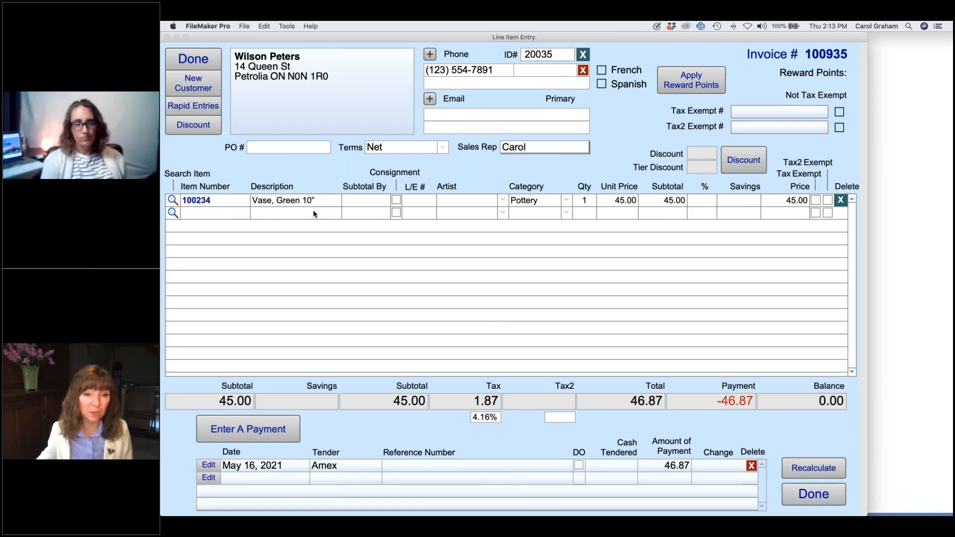
click(816, 495)
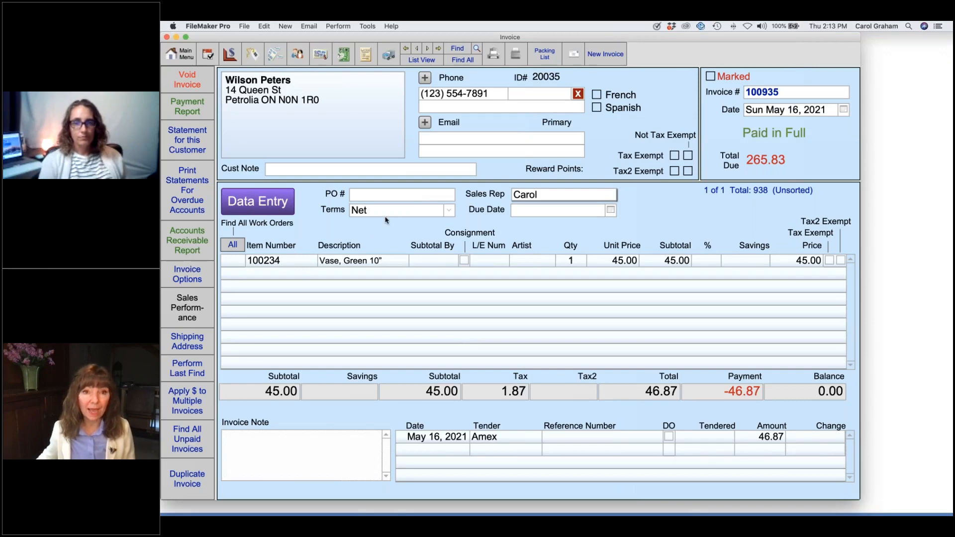
Create a new invoice and assign the same customer with a search on the first name
click(603, 59)
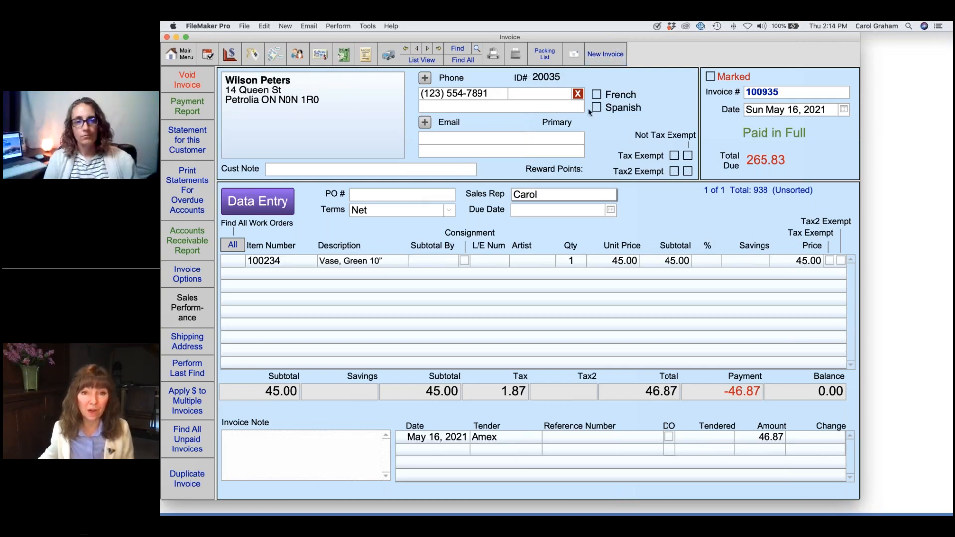
click(606, 59)
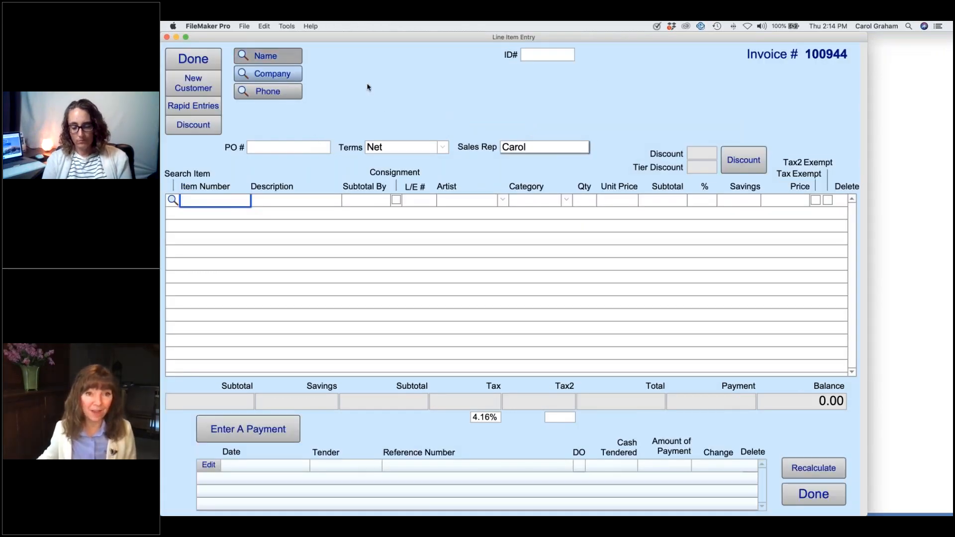
text(wi)
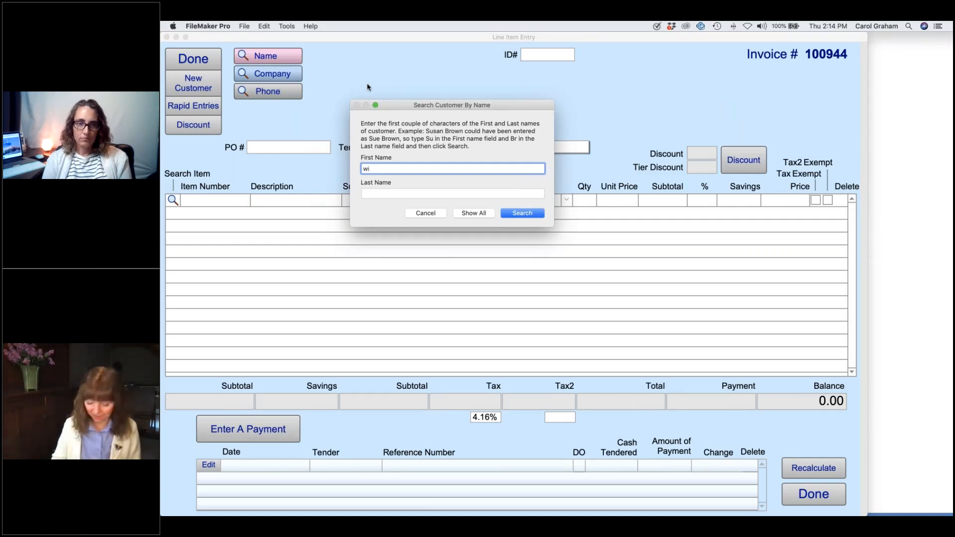
text(nslso)
key(Return)
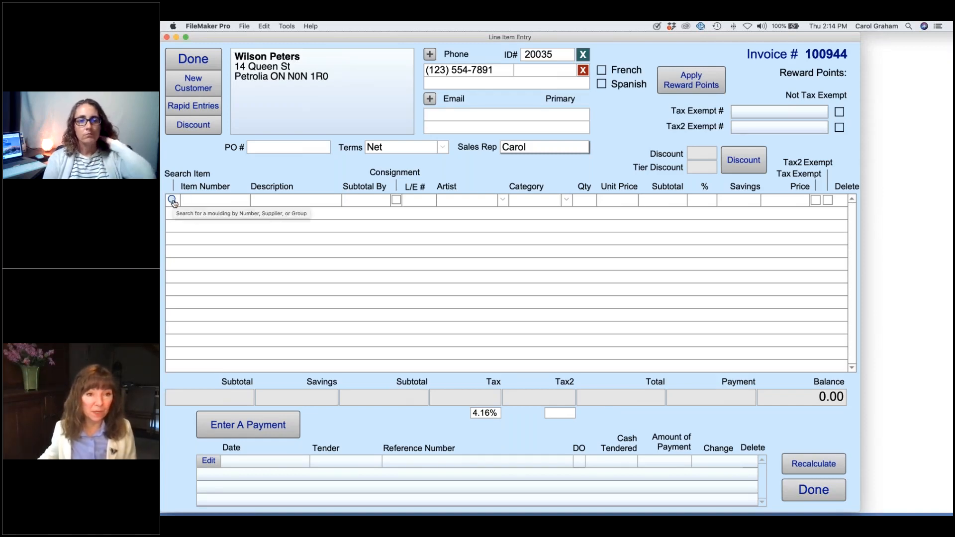
Add the item "Vase, Green 10"" through a description search for "vase" and set its quantity to -1
click(173, 200)
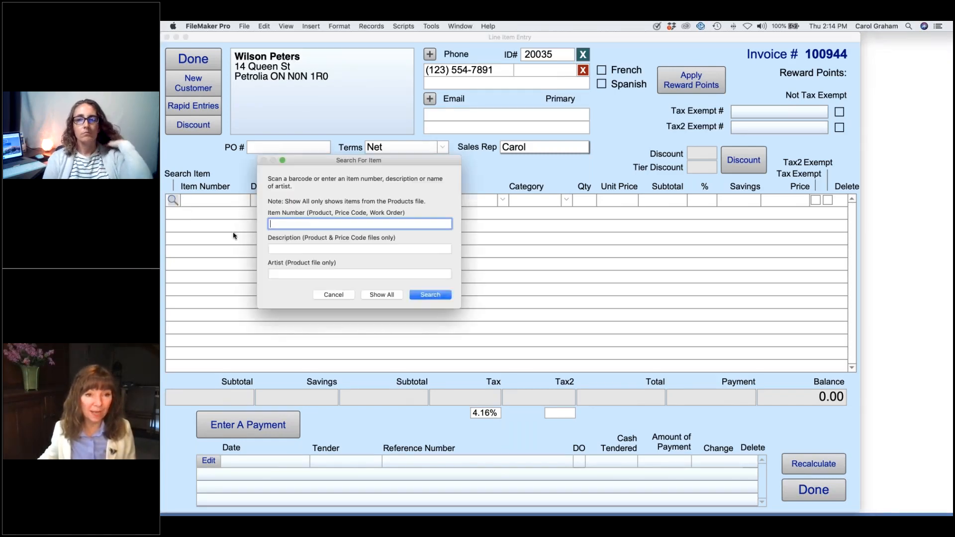
click(310, 247)
text(vase)
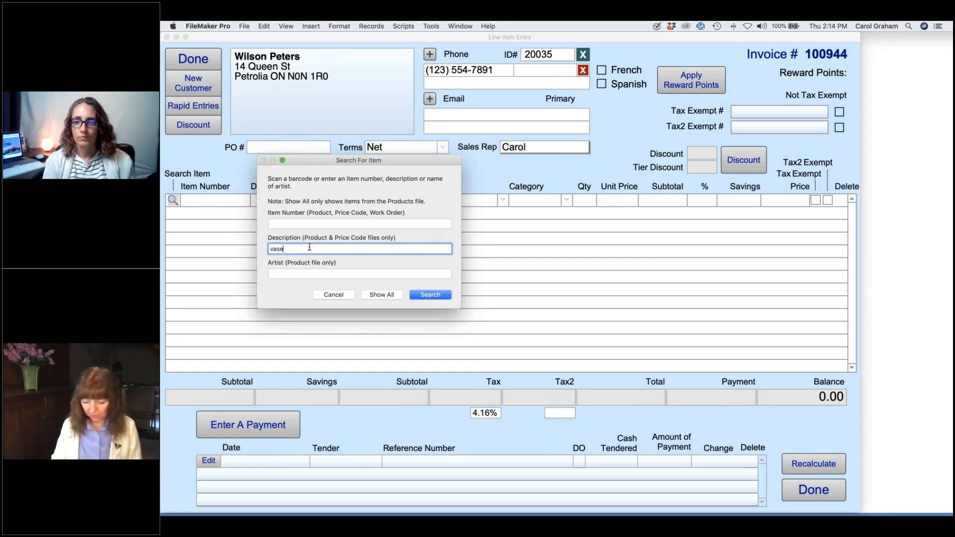
key(Return)
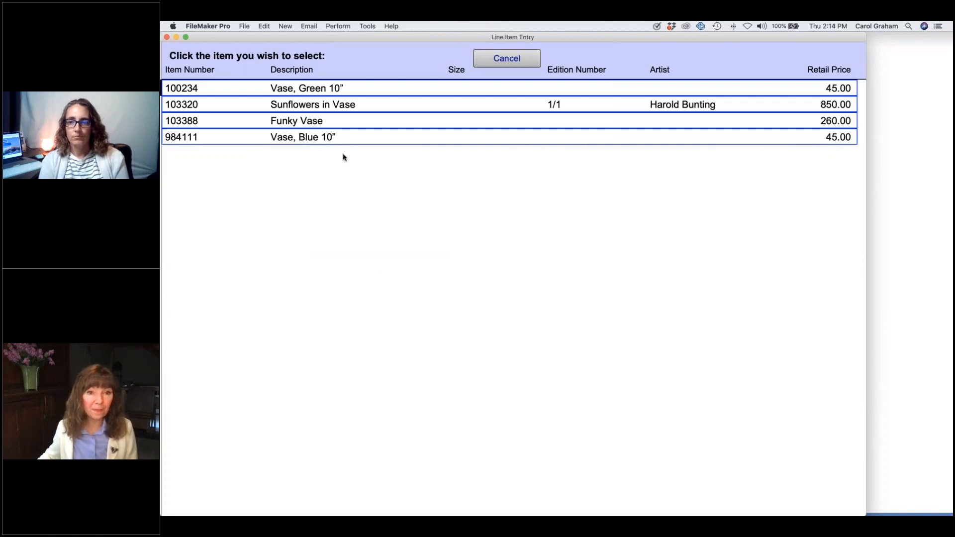
click(326, 88)
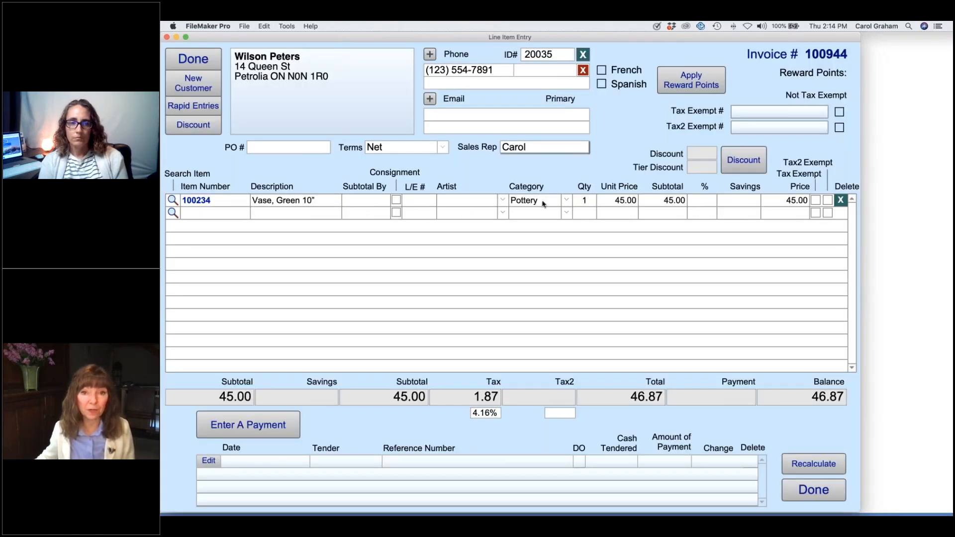
click(578, 204)
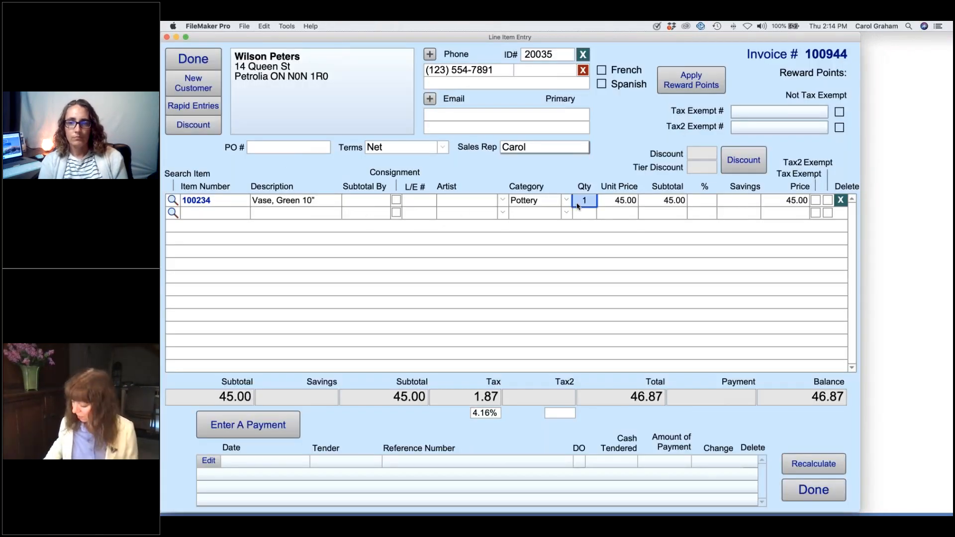
text(-1)
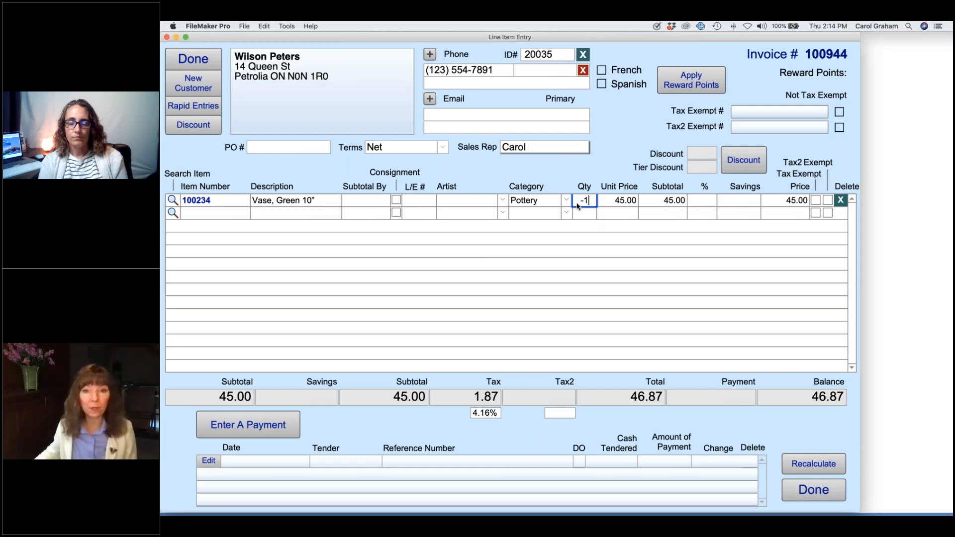
click(493, 256)
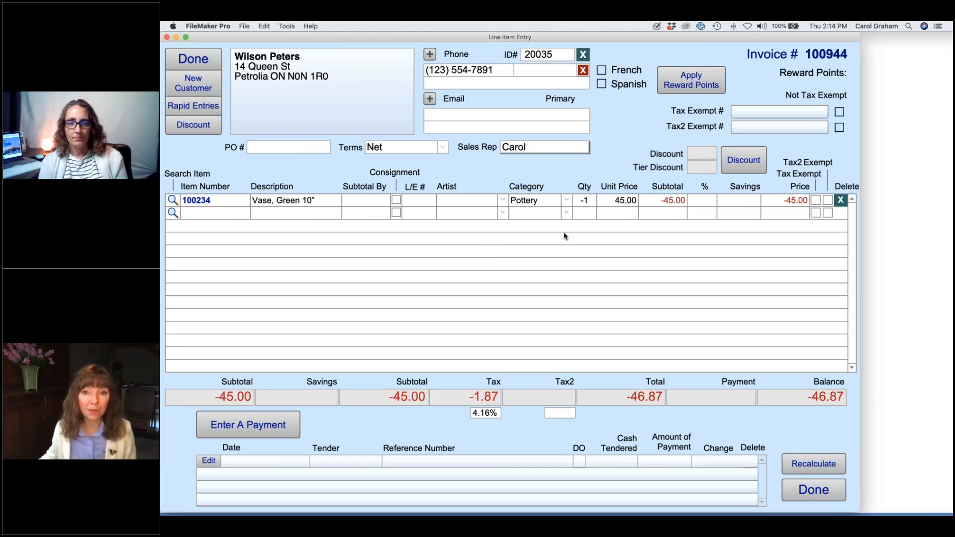
Add "Vase, Blue 10"" below the return line with a description search for "vase", and finish the line-item entry
click(173, 212)
click(317, 247)
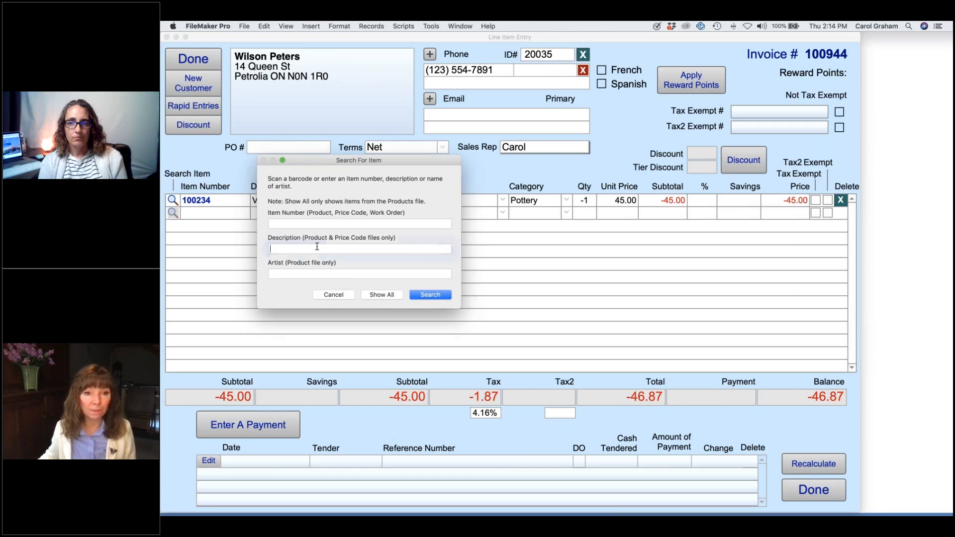
text(vase)
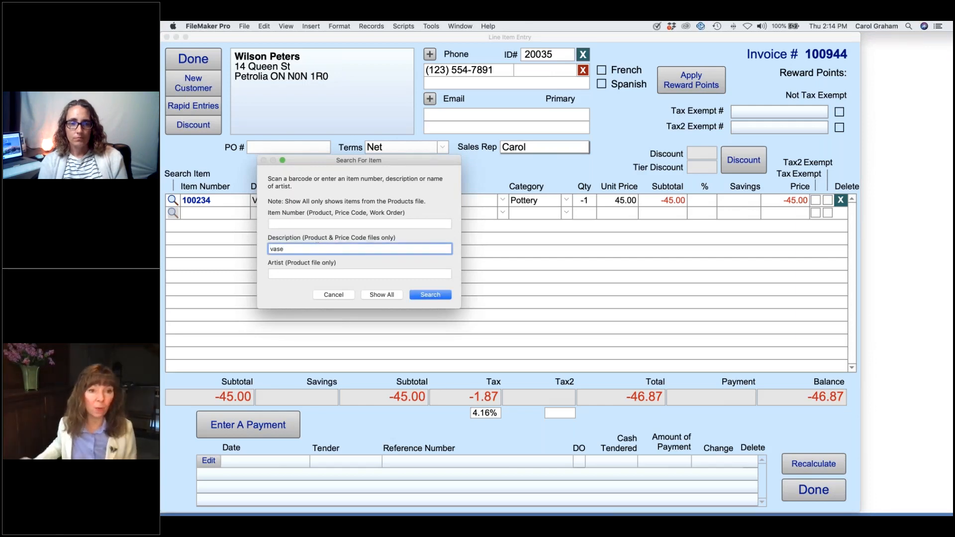
key(Return)
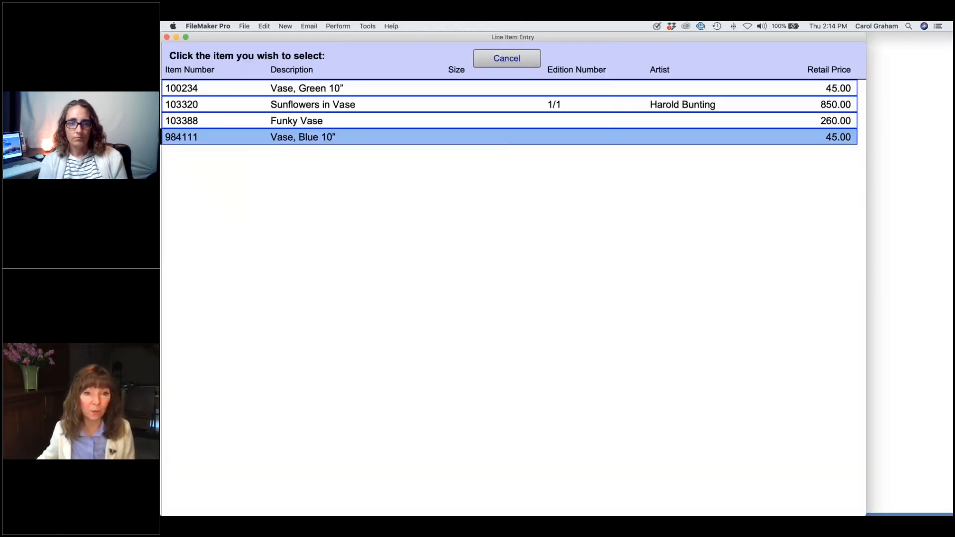
click(318, 138)
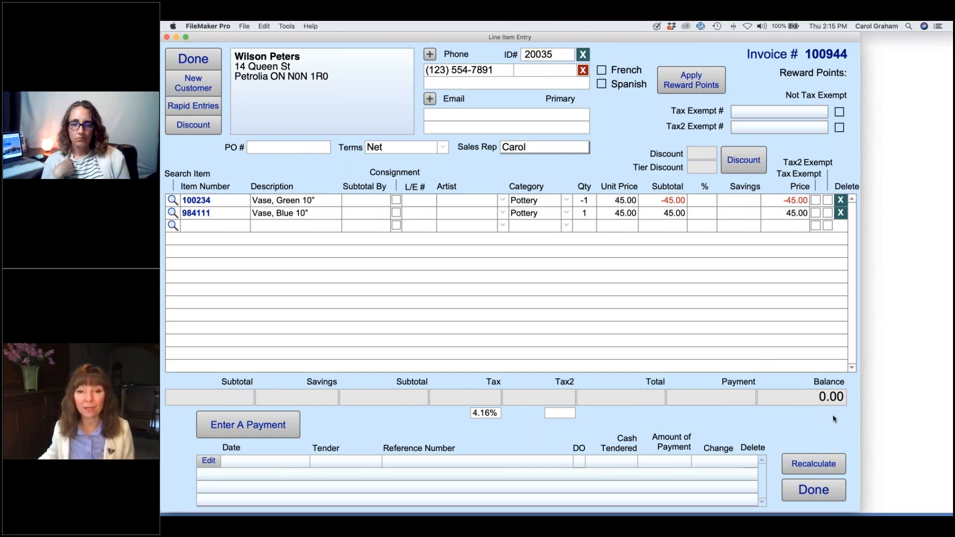
click(814, 490)
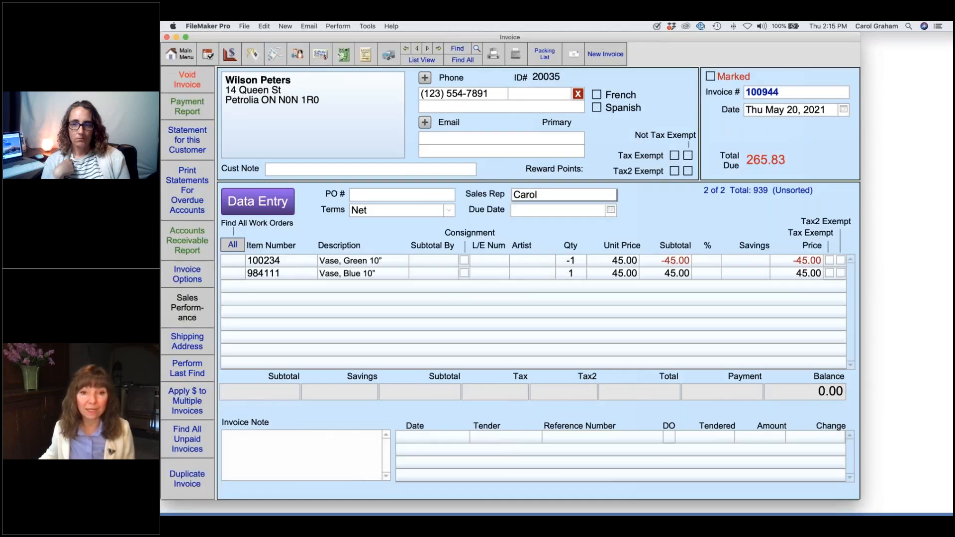
Enter the invoice note "exchanged for different." followed by the staff member's initials and the date 5/20/2021
click(292, 451)
text(exchna)
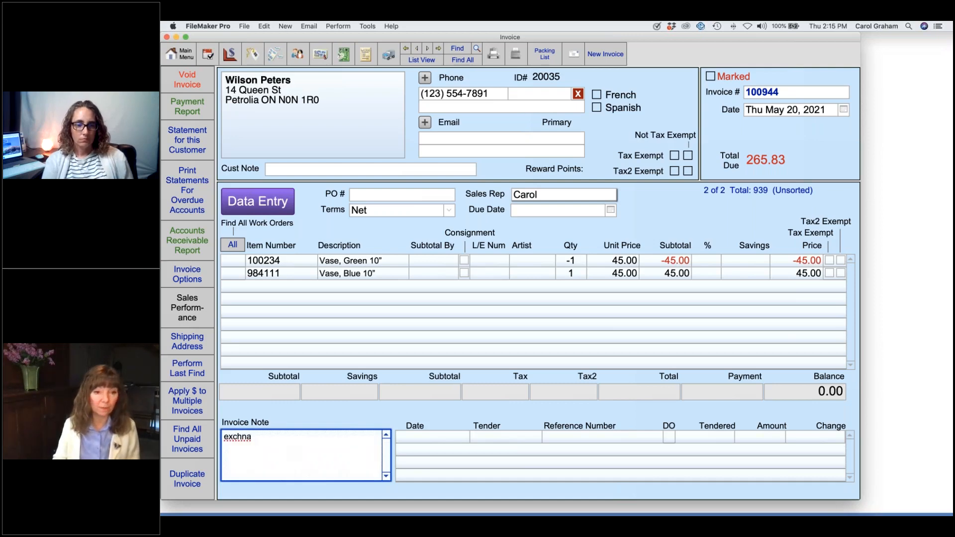
key(BackSpace)
text(a)
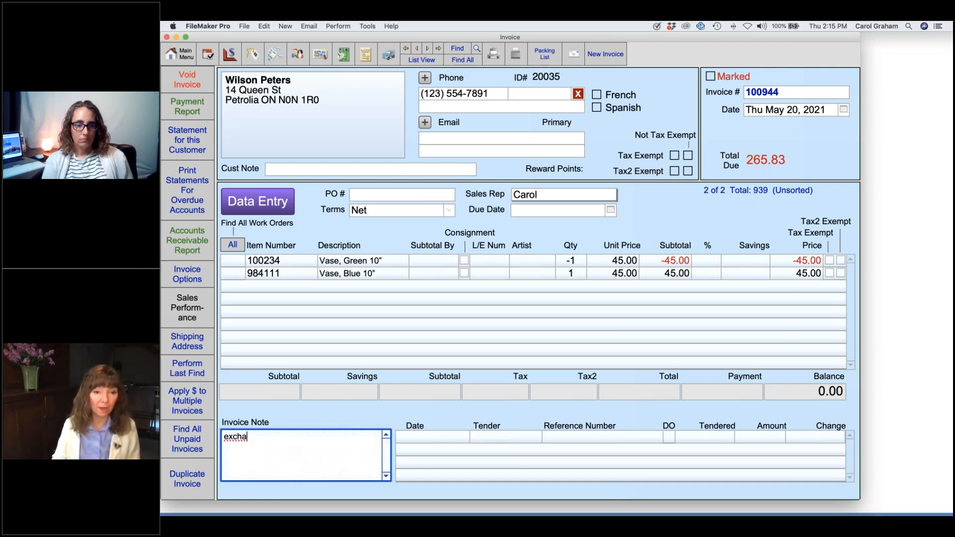
text(nged for di)
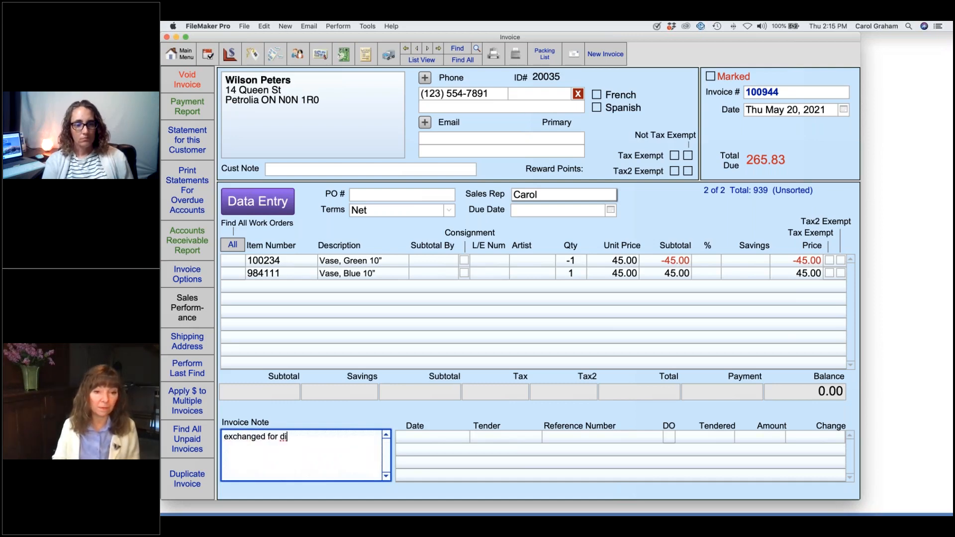
text(ffer)
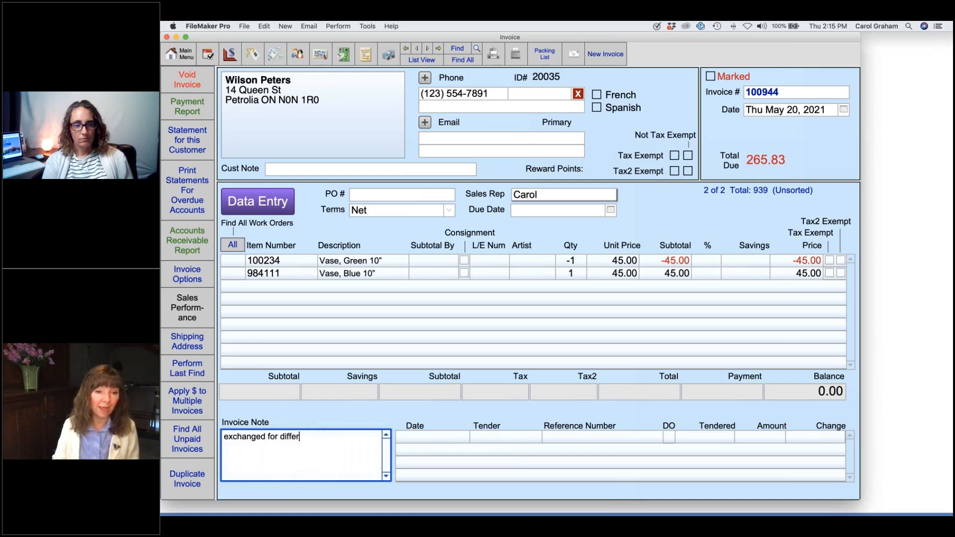
text(ent. )
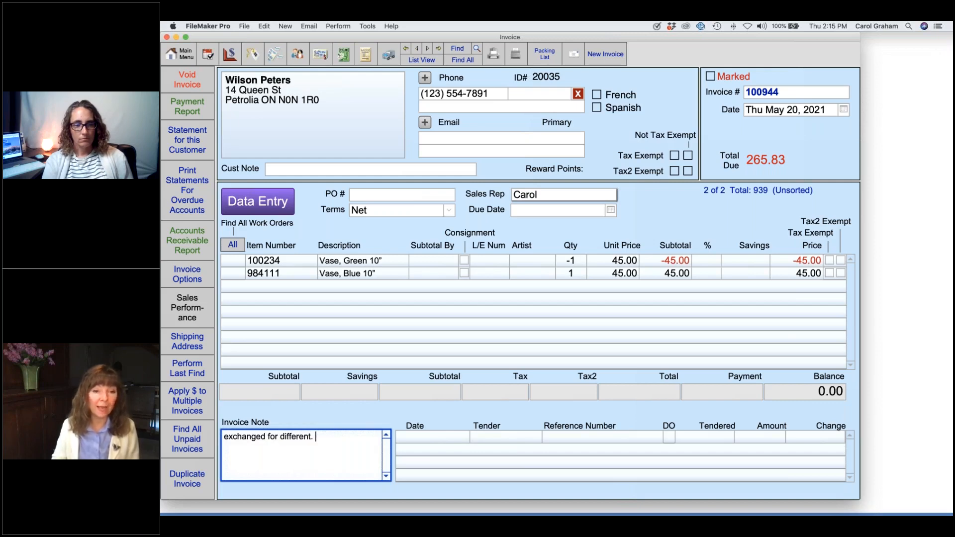
text(CG)
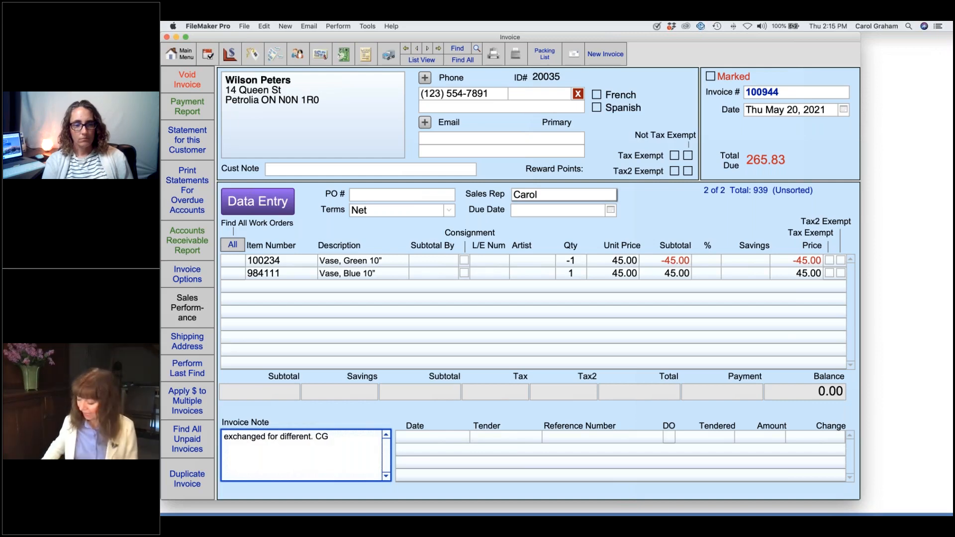
text( 5/20/2021)
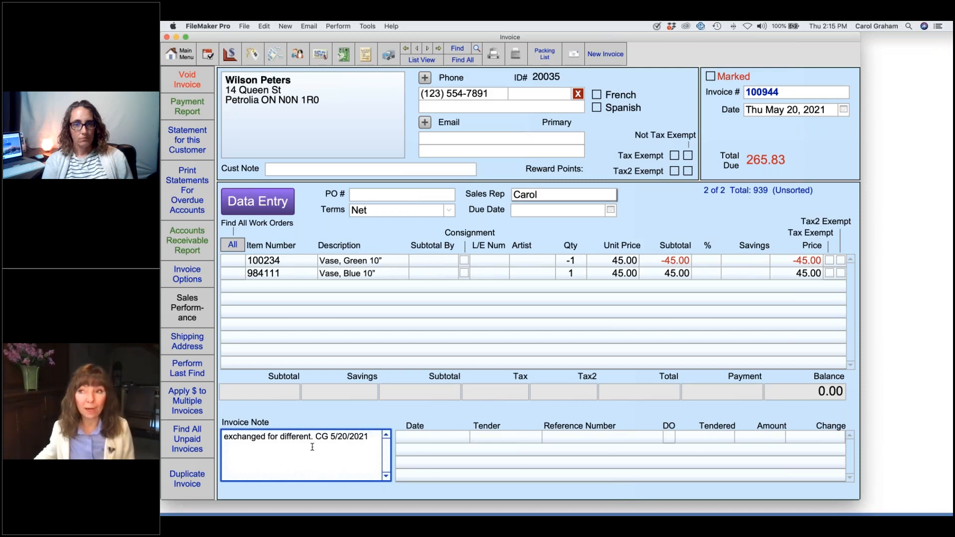
Find the earlier cancelled-order invoice by its invoice number and open it for data entry
click(348, 415)
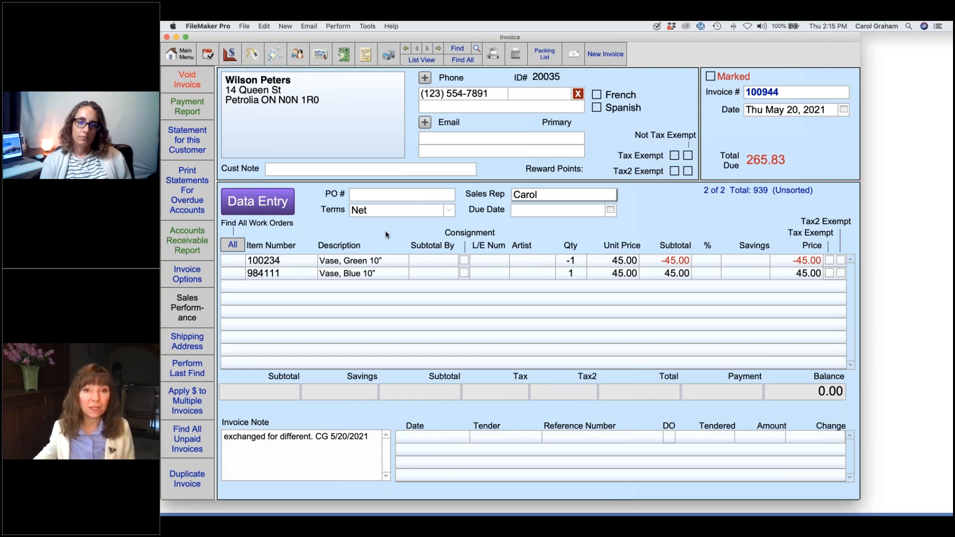
click(461, 49)
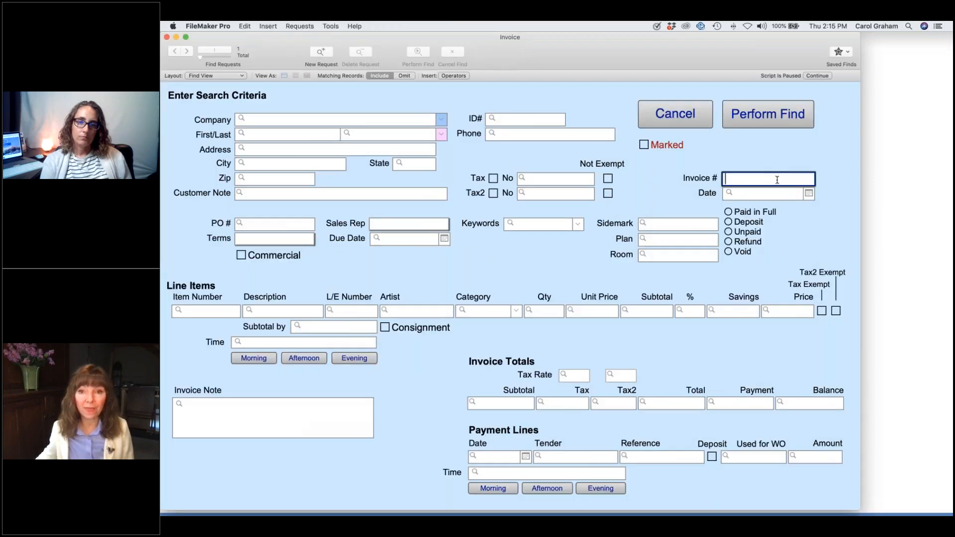
text(100)
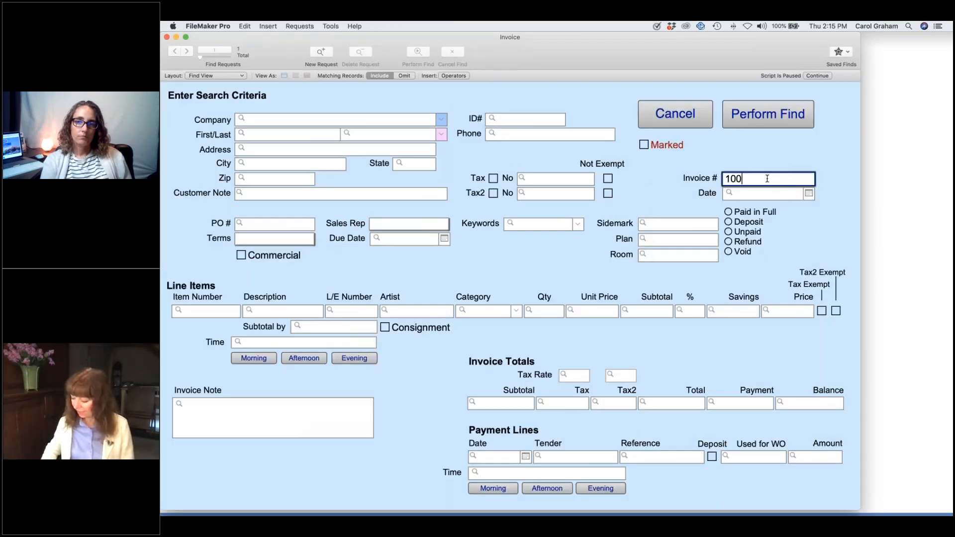
text(942)
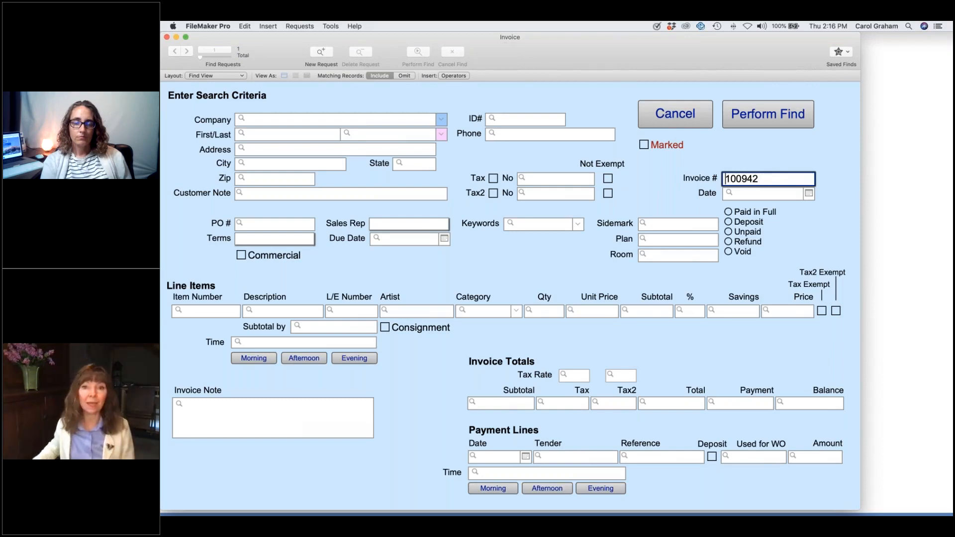
key(Return)
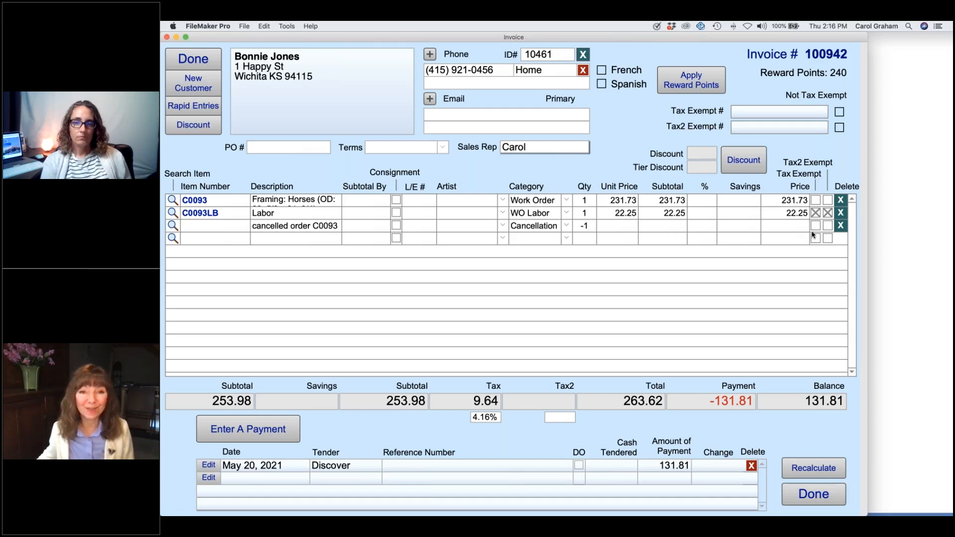
Delete the cancellation line item and the Discover payment from the invoice
click(840, 226)
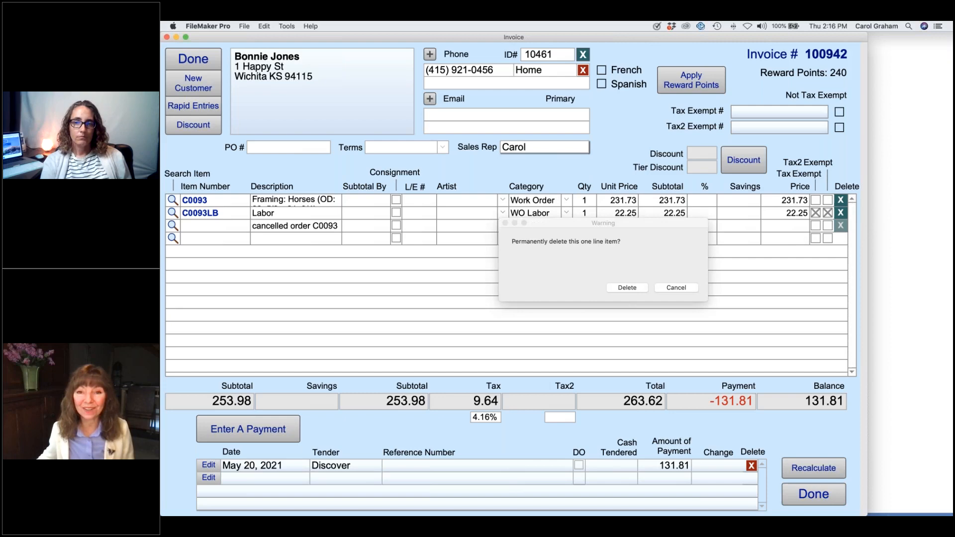
click(635, 288)
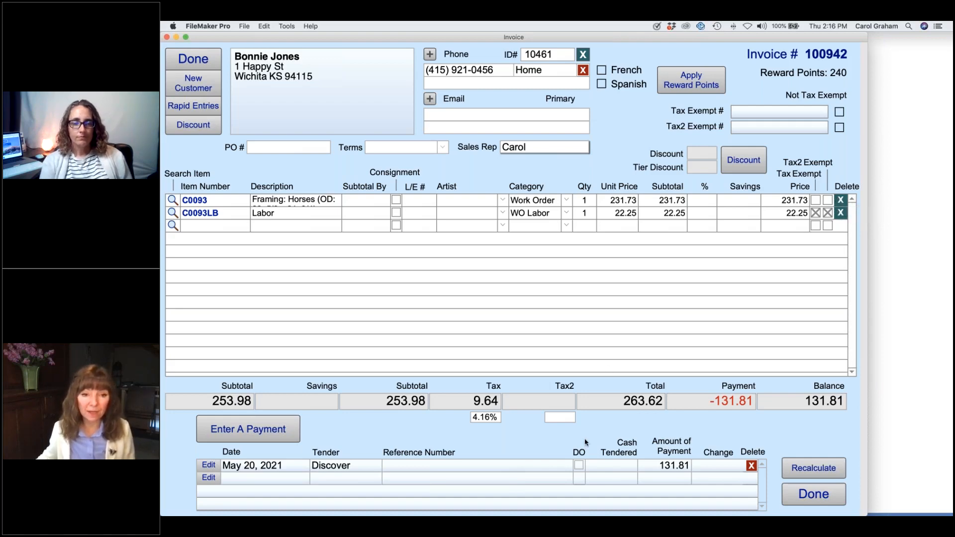
click(751, 467)
click(628, 288)
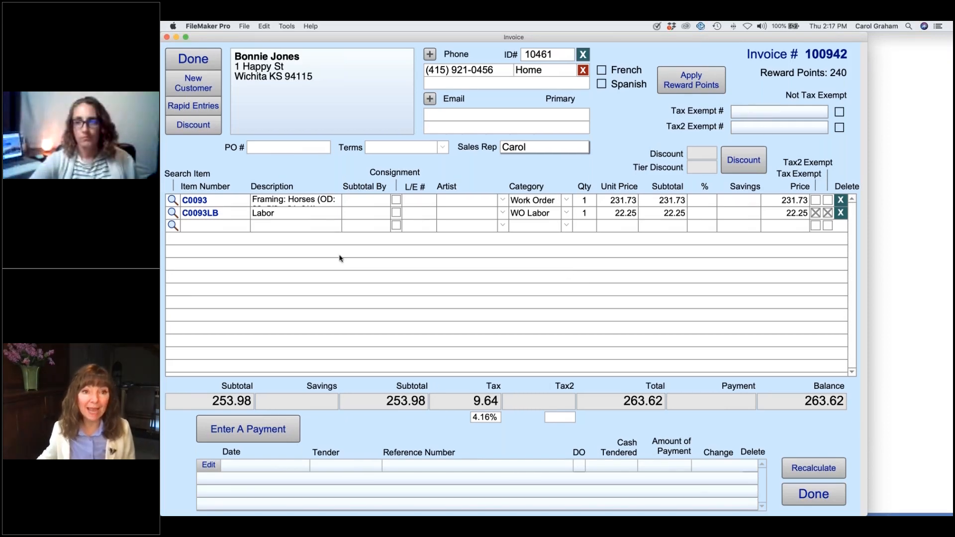
Delete the Horses framing line from the invoice, unposting its work order, and finish data entry
click(841, 201)
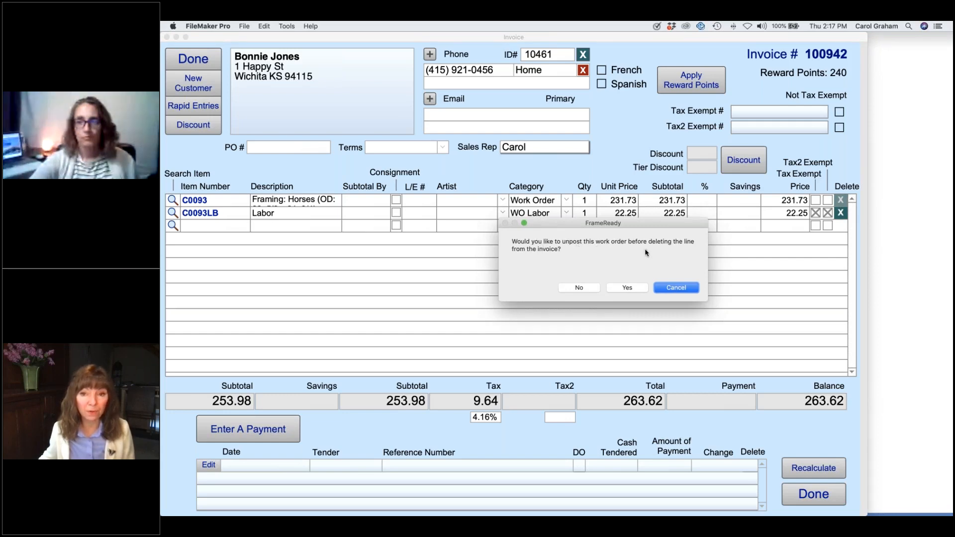
click(633, 288)
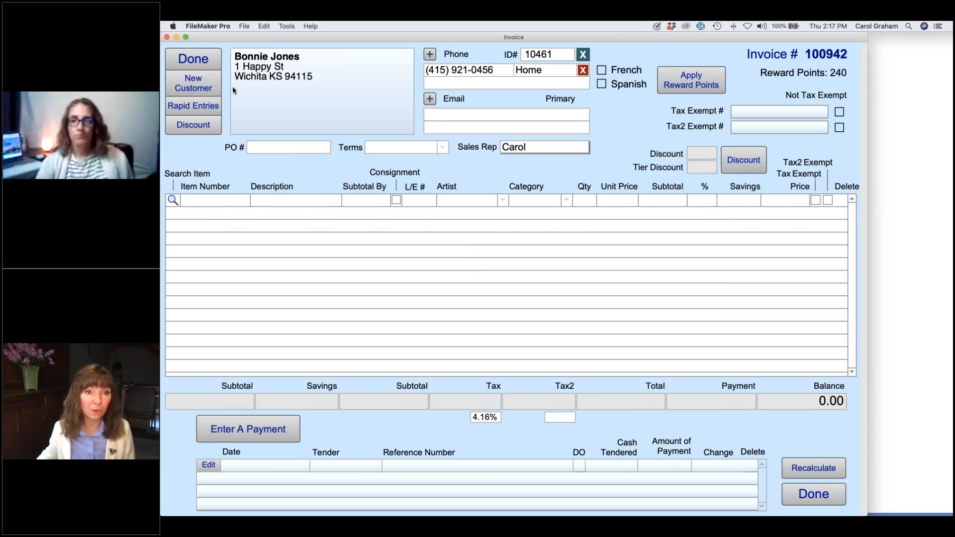
click(211, 66)
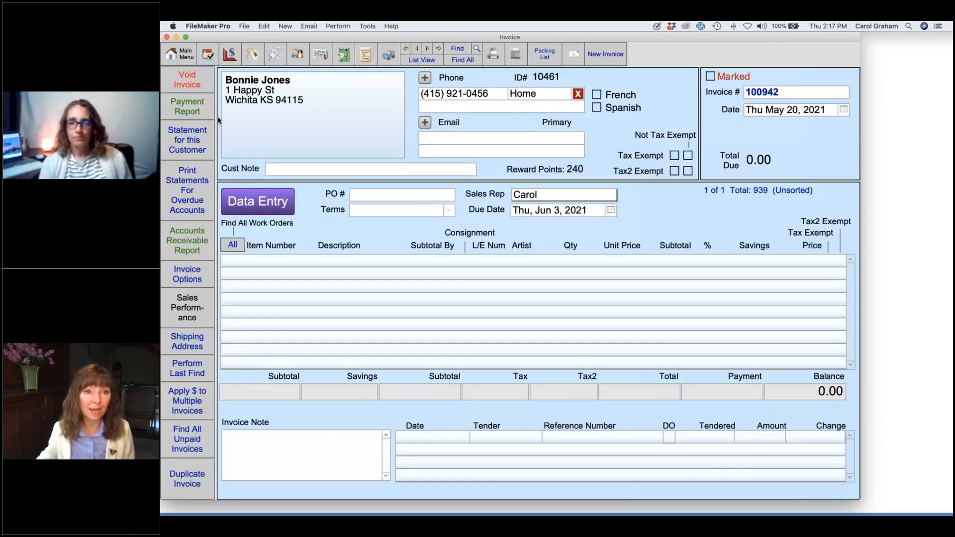
Void the emptied invoice and enter "canceled order" as its invoice note
click(197, 85)
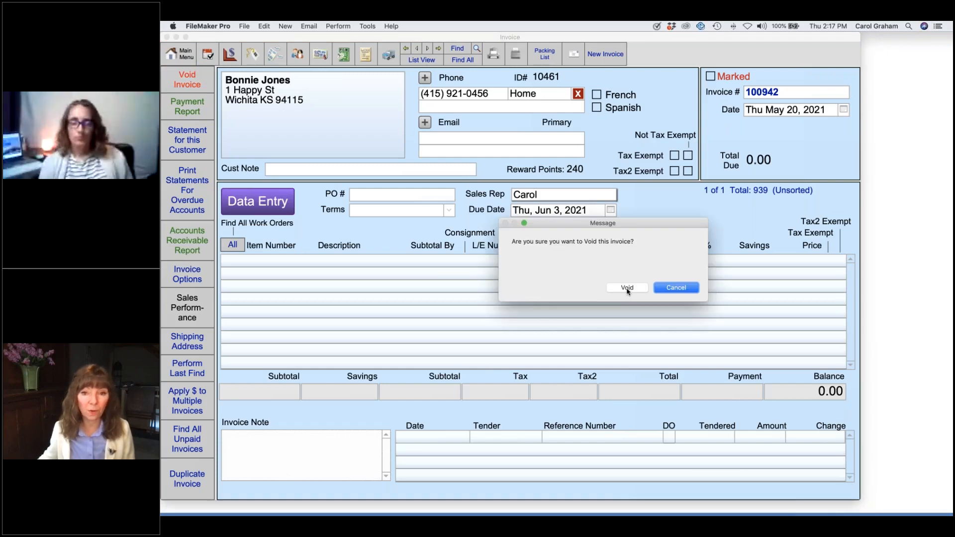
click(627, 288)
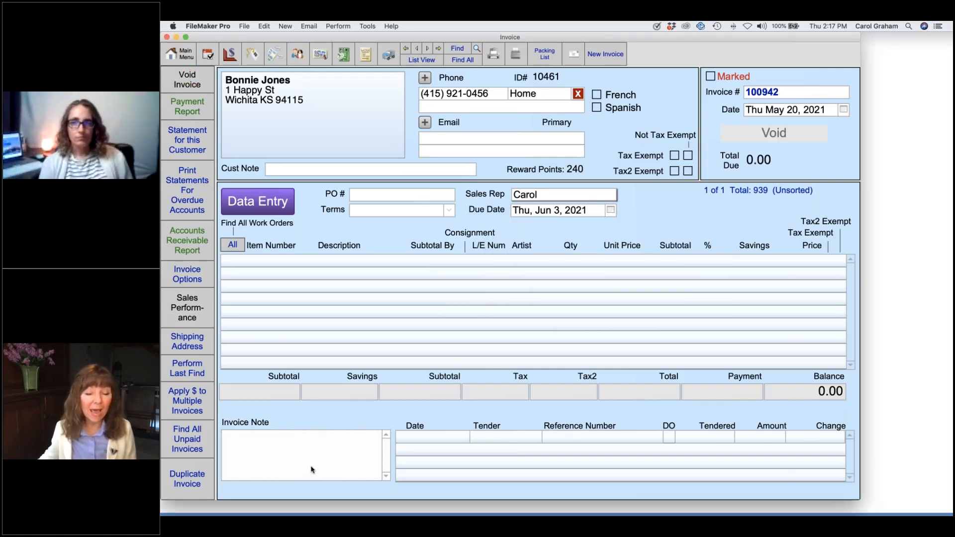
click(312, 473)
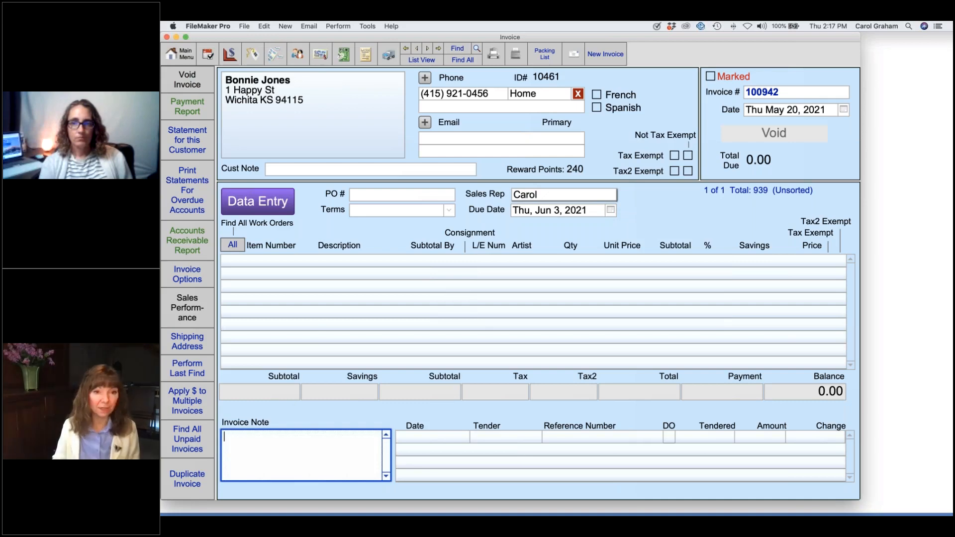
text(canceleld)
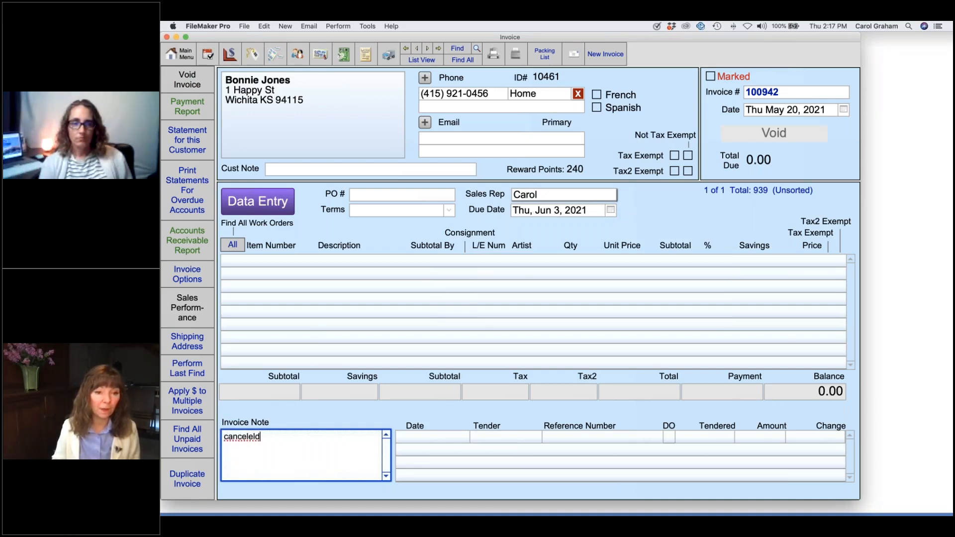
key(BackSpace)
text(d order)
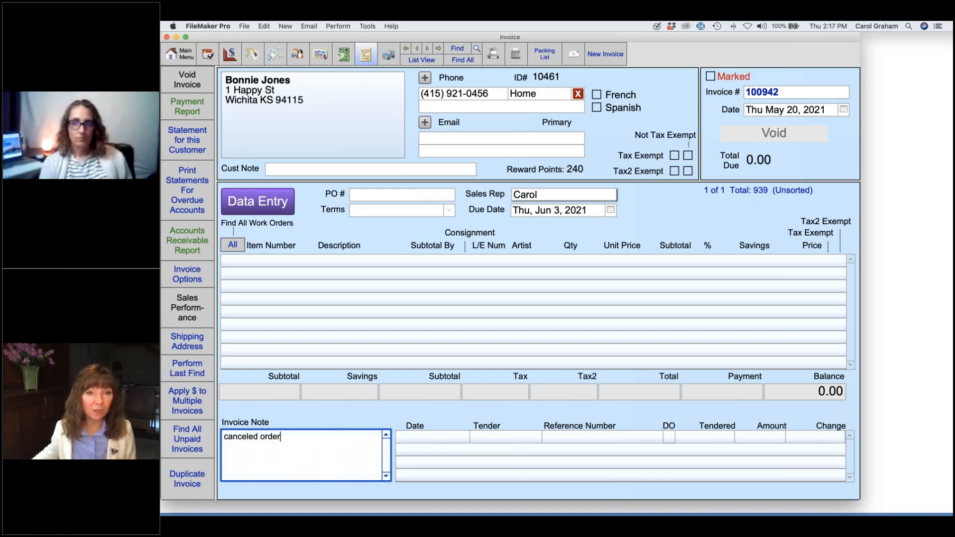
Open the Horses work order from the work order list in the customer's contact record
click(298, 54)
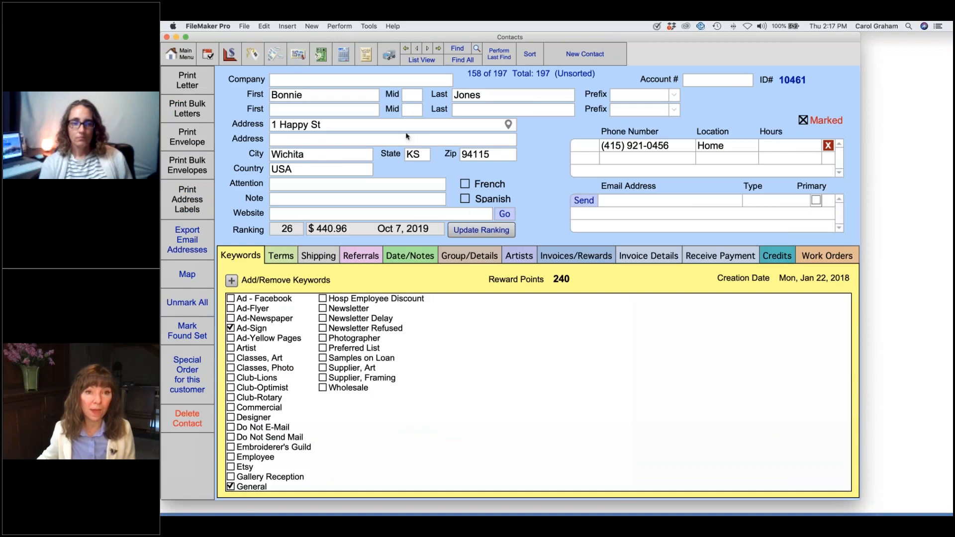
click(834, 256)
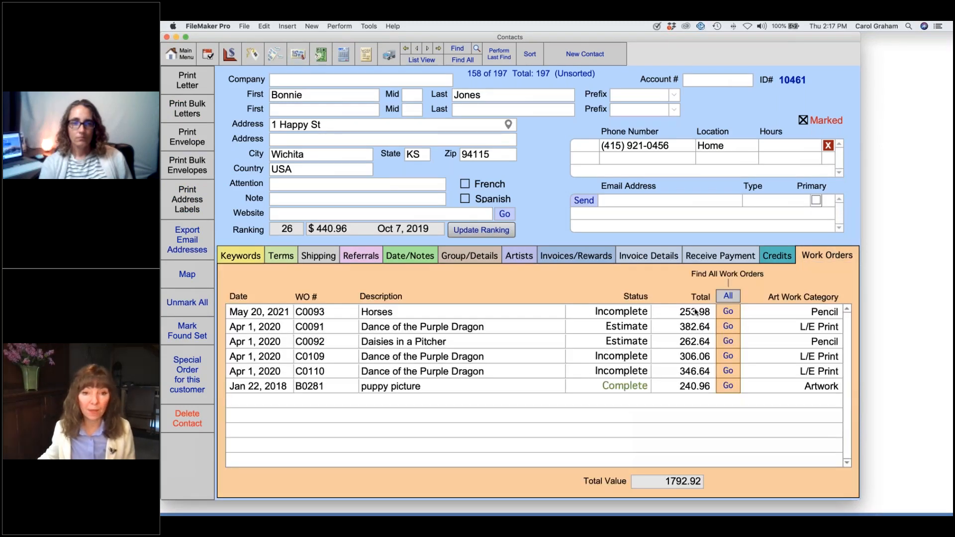
click(727, 312)
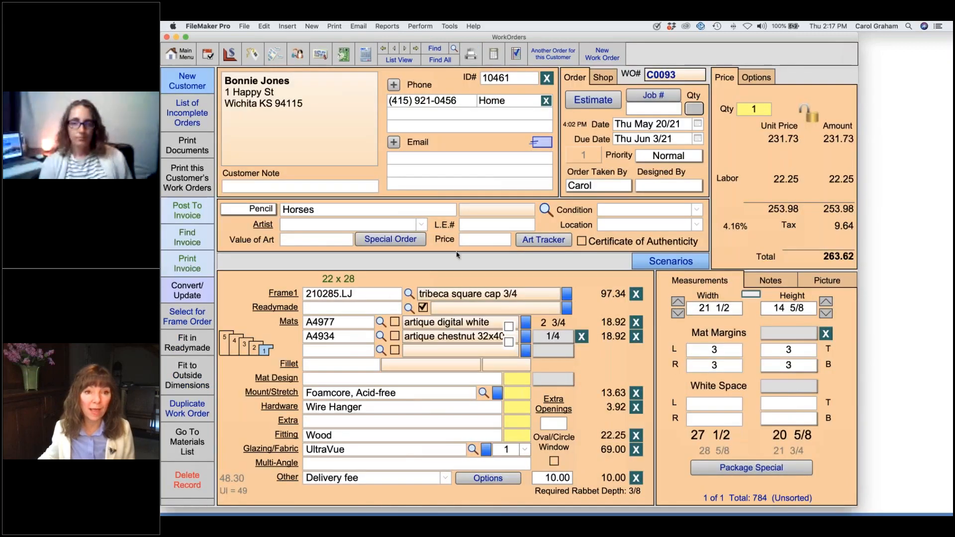
Change the Horses work order to an estimate and activate it again
click(593, 99)
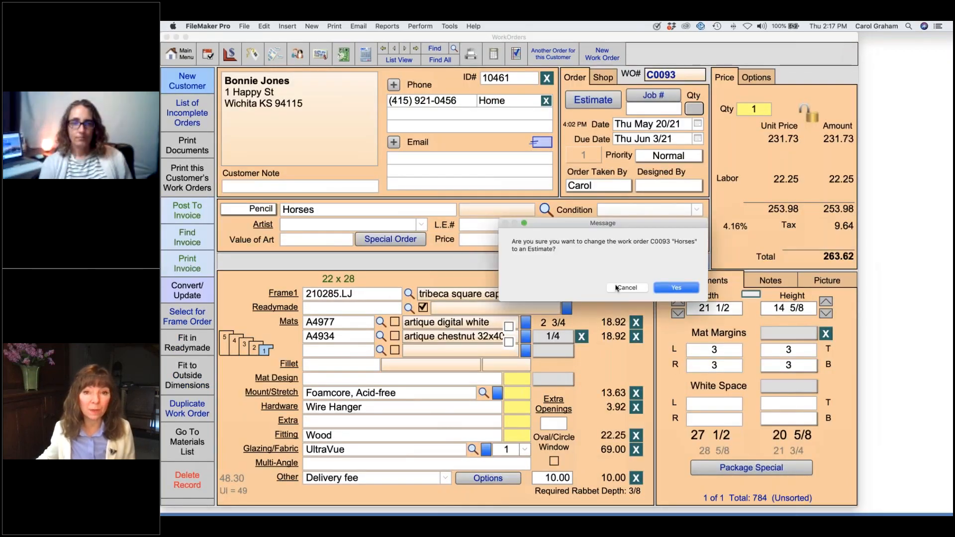
click(689, 288)
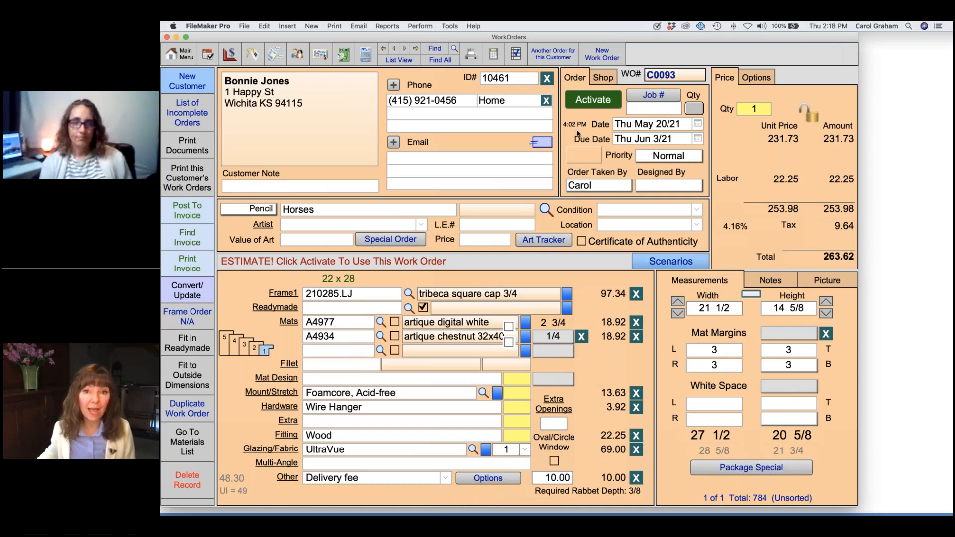
click(594, 103)
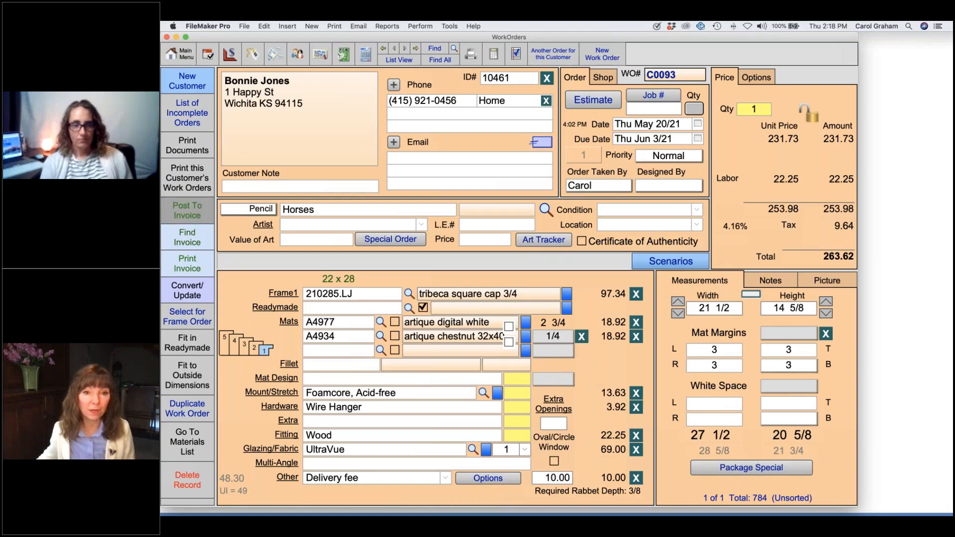
Post the Horses work order to a new invoice and record a 50% payment of 131.81 by Amex
click(628, 288)
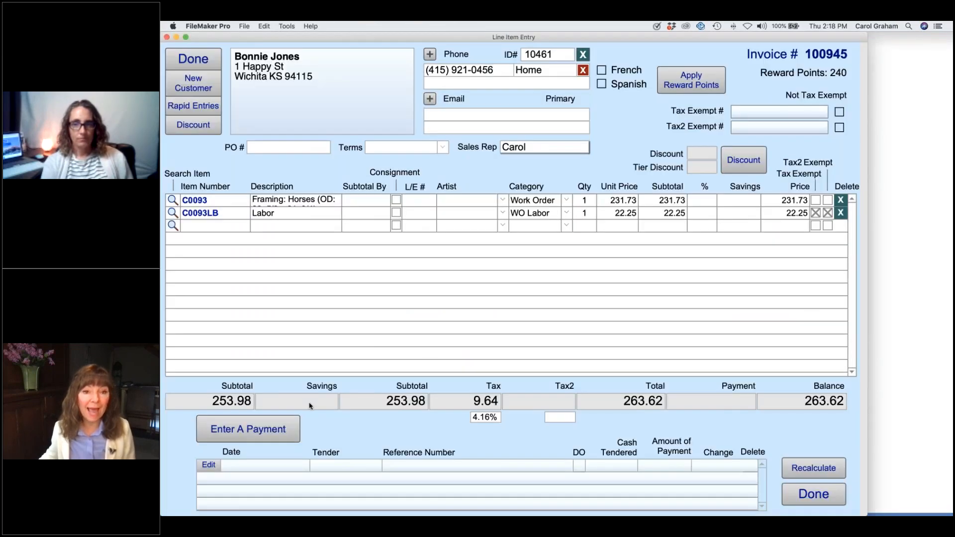
click(248, 429)
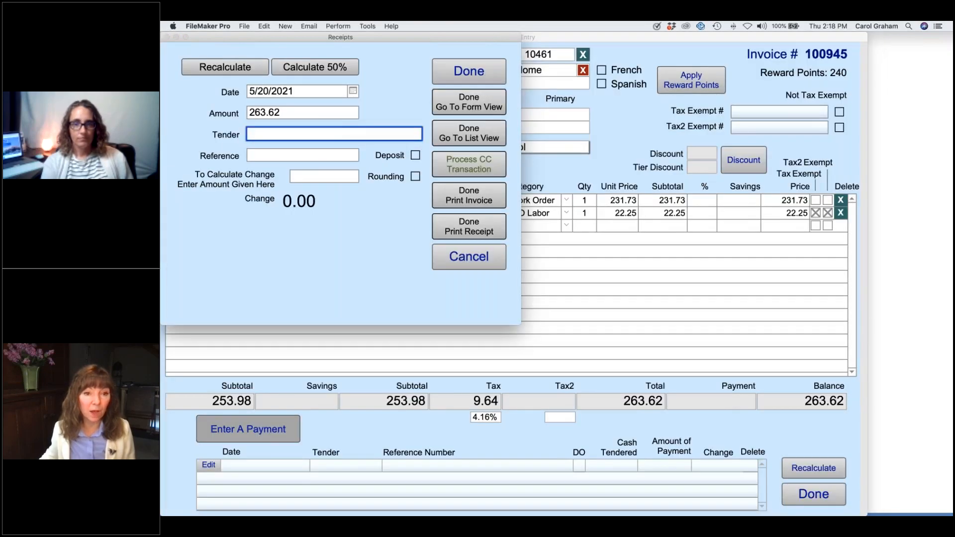
click(262, 198)
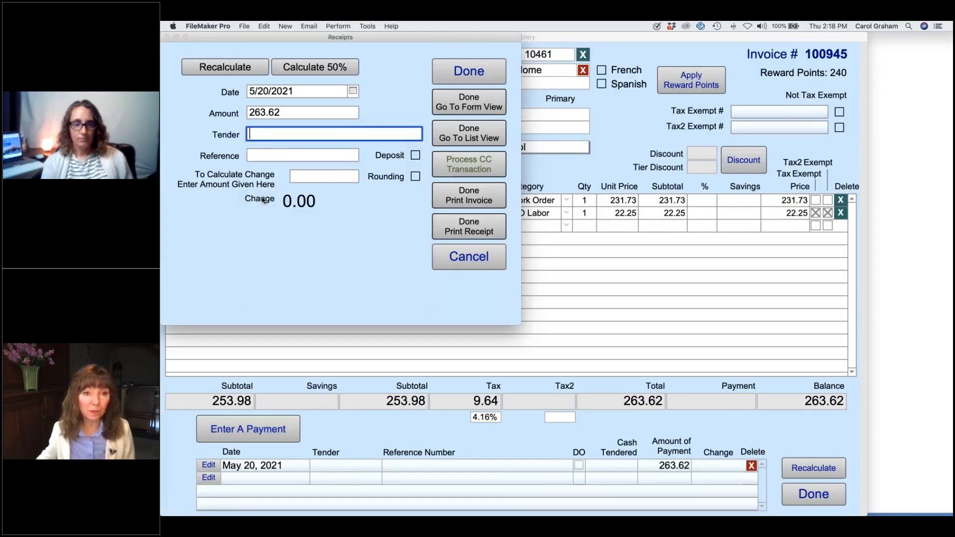
click(315, 67)
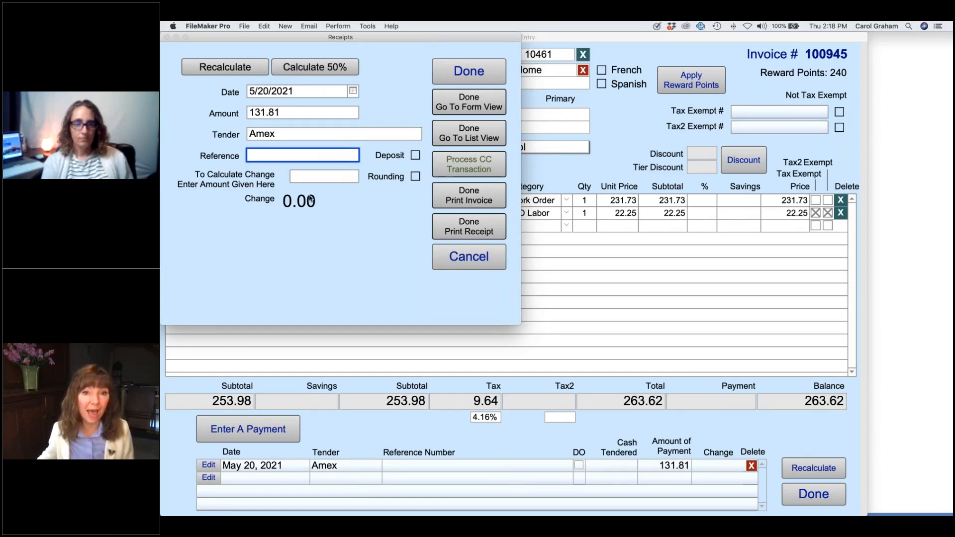
key(Return)
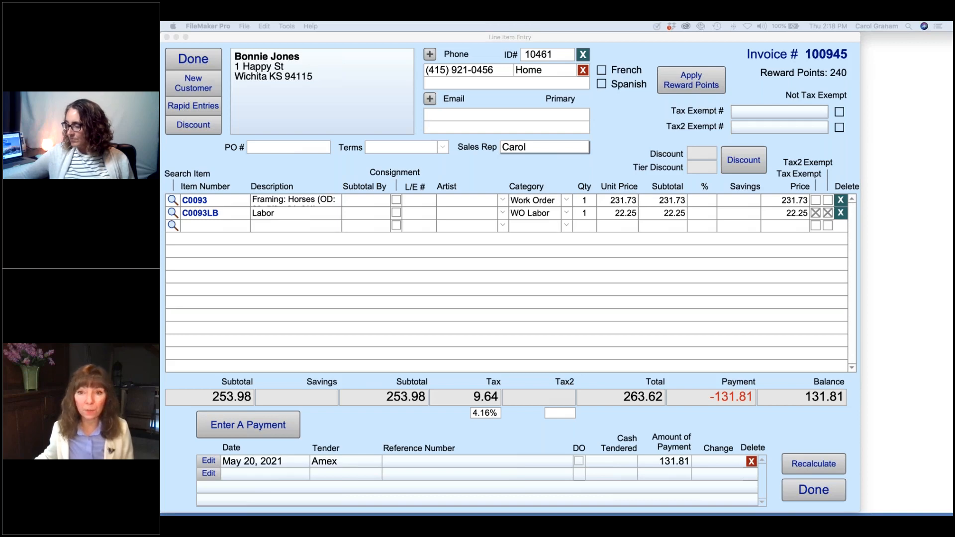
View the reference image "Cancel WO - Same Day.png" in Preview, and return to the new invoice's line items in FileMaker Pro
drag(954, 70, 531, 71)
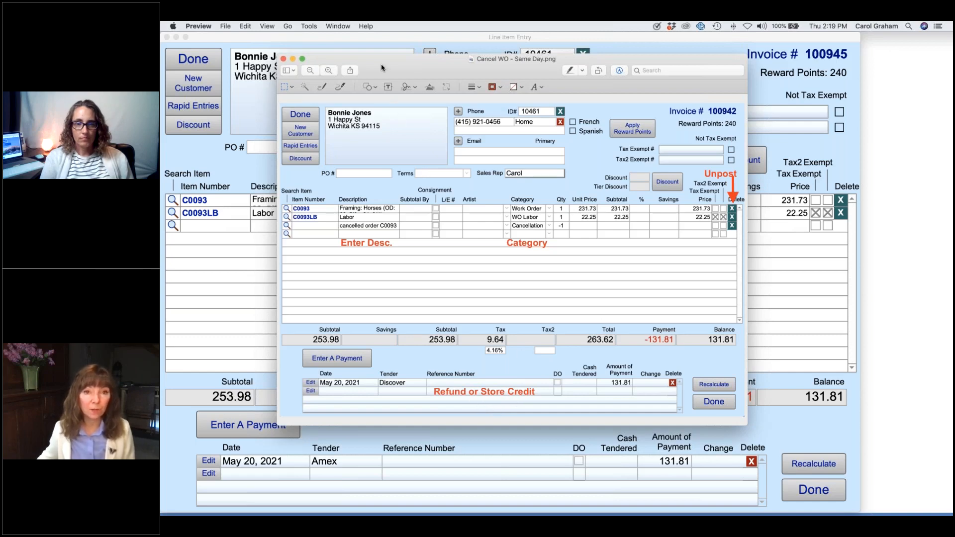
drag(431, 75, 433, 75)
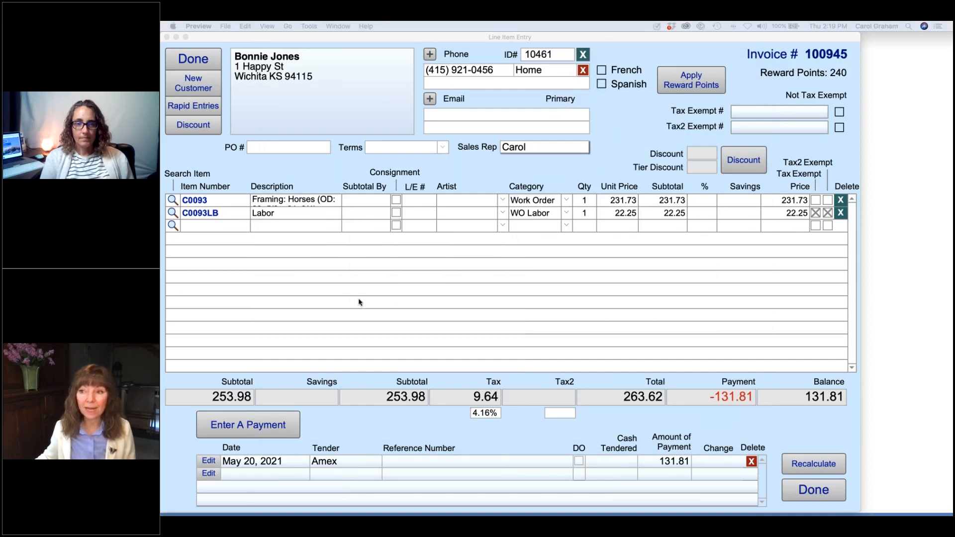
click(277, 228)
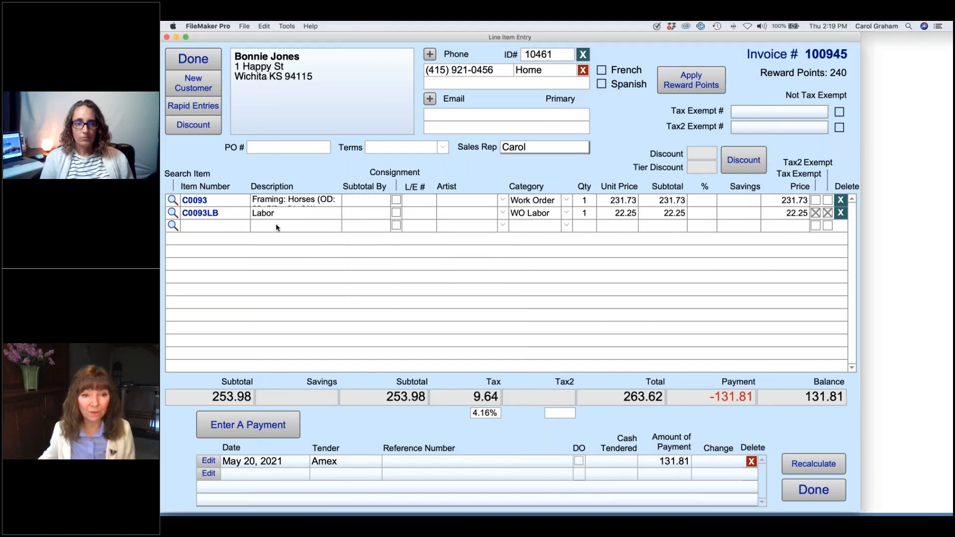
Enter "canceled order" followed by the work order number as the description of the blank line below Labor
click(278, 227)
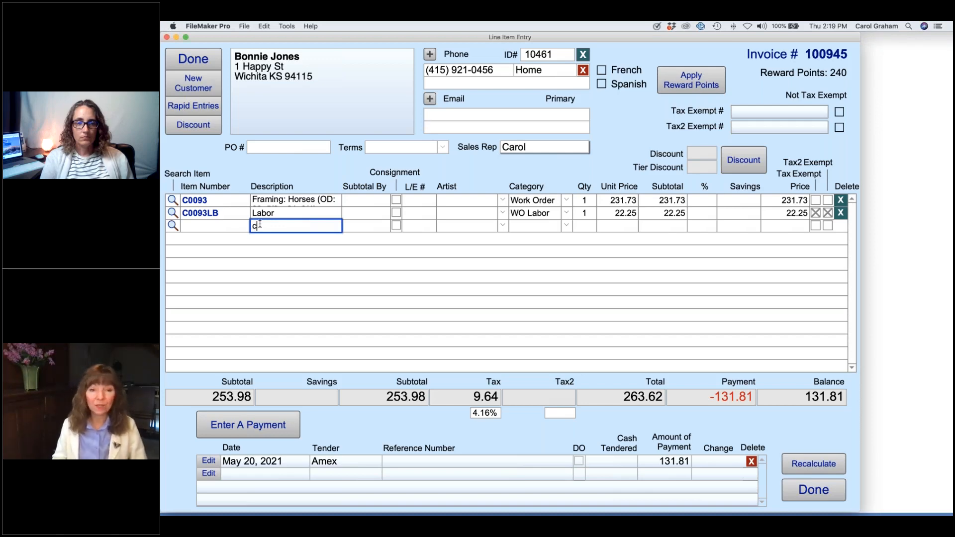
text(cancel)
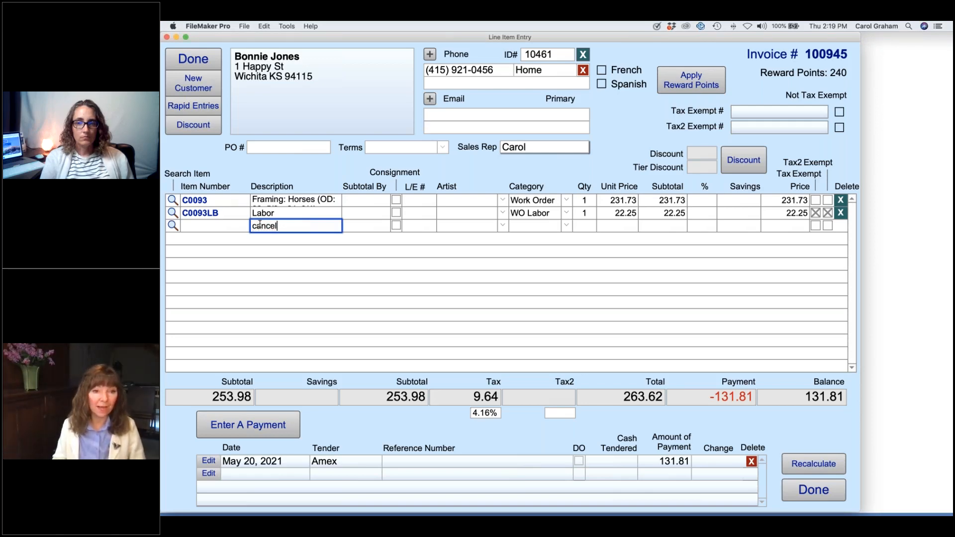
text(ed order)
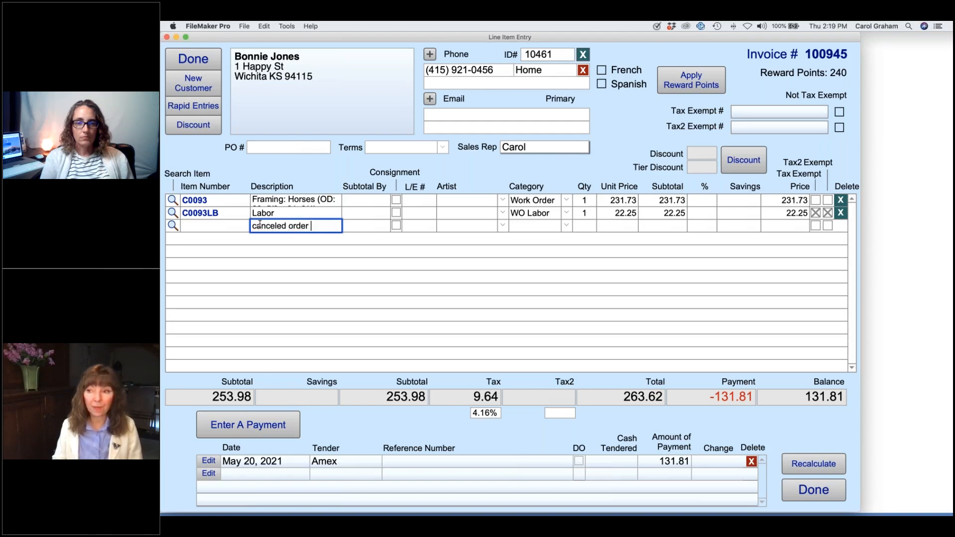
text( C)
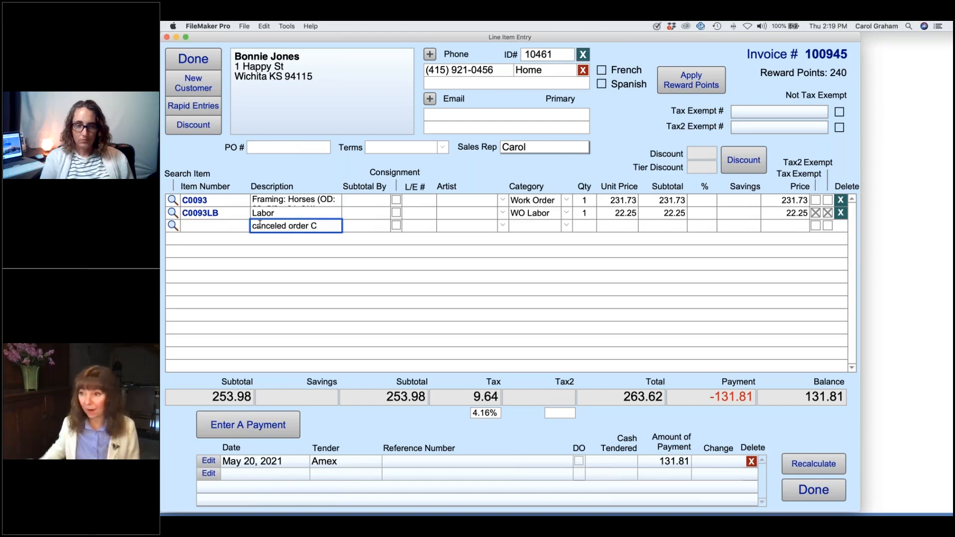
text(0093)
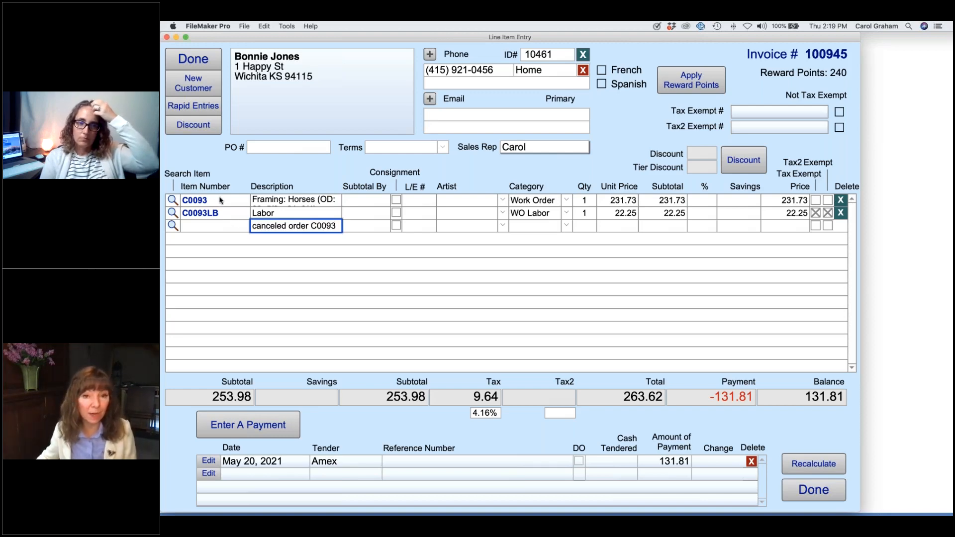
Set the category of the canceled order line to a new value, Cancellation, and check it in the category choices
click(568, 227)
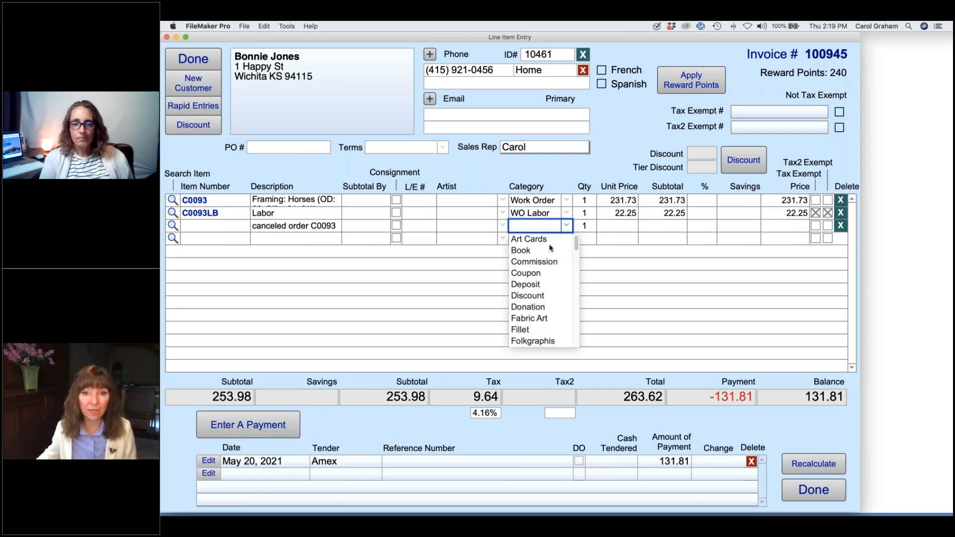
click(533, 225)
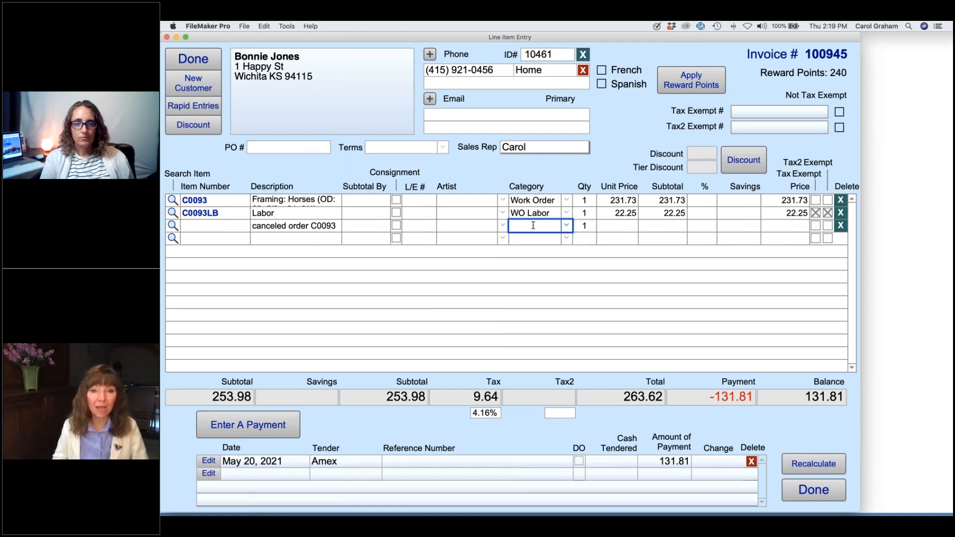
text(Cancellatio)
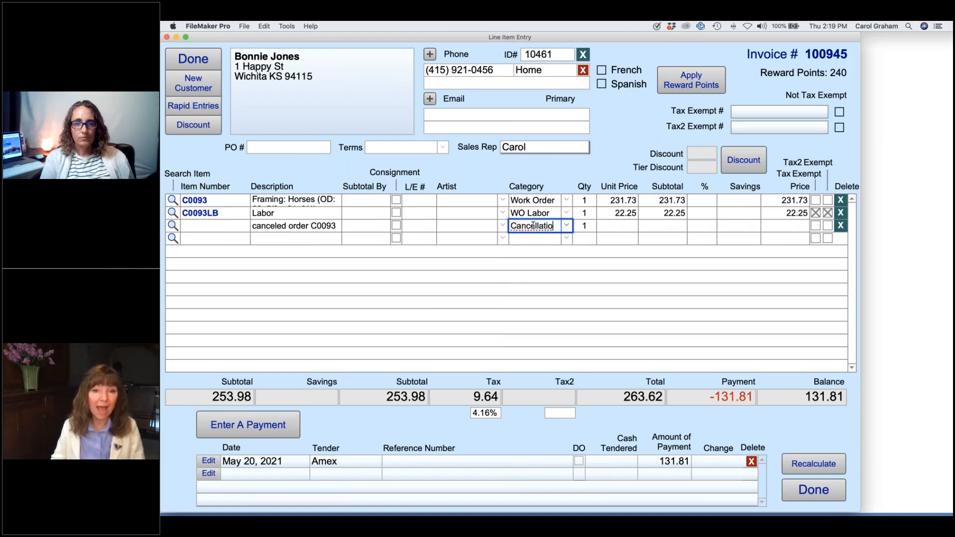
text(n)
click(566, 227)
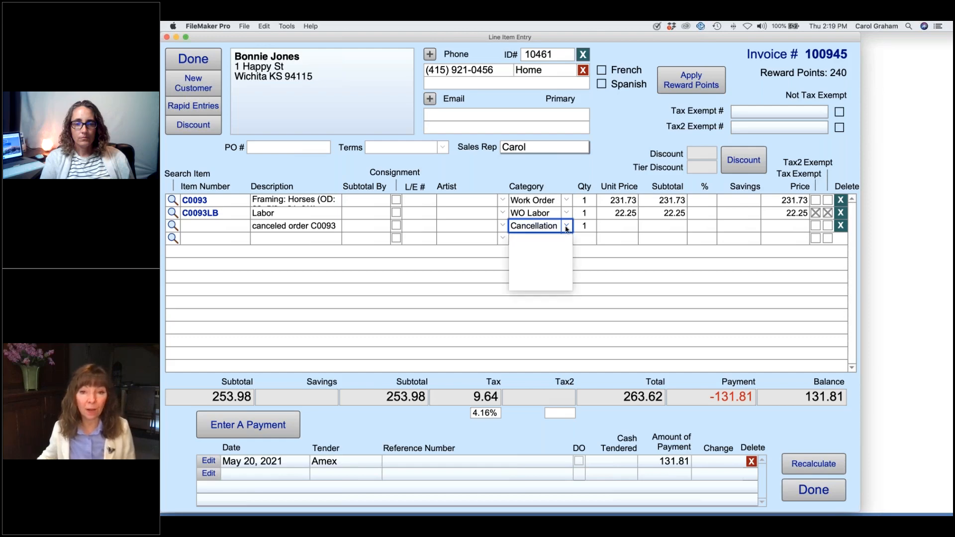
click(567, 227)
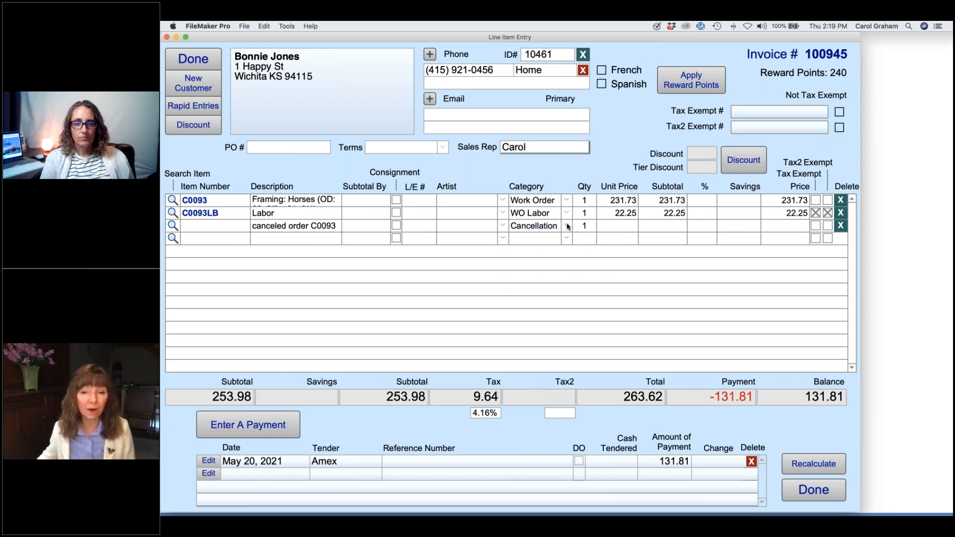
click(568, 226)
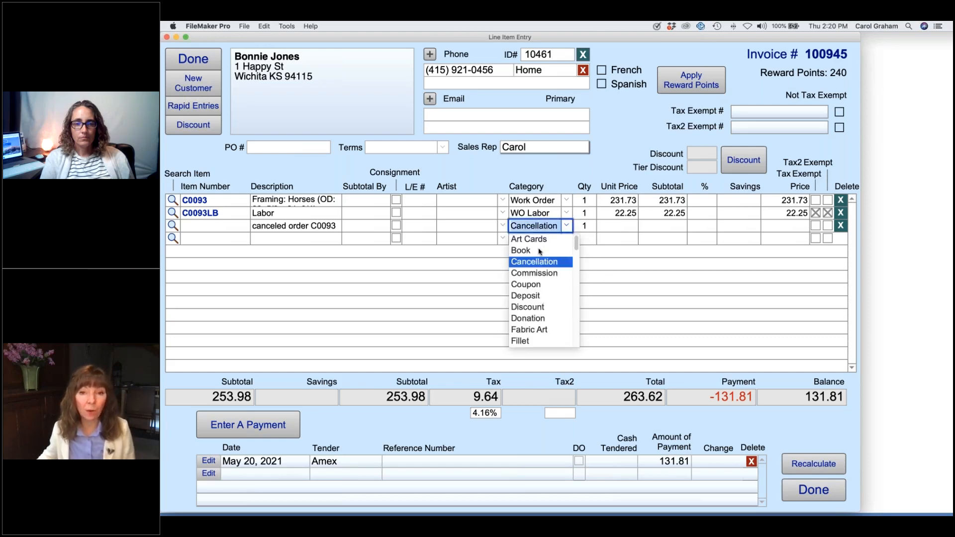
click(607, 279)
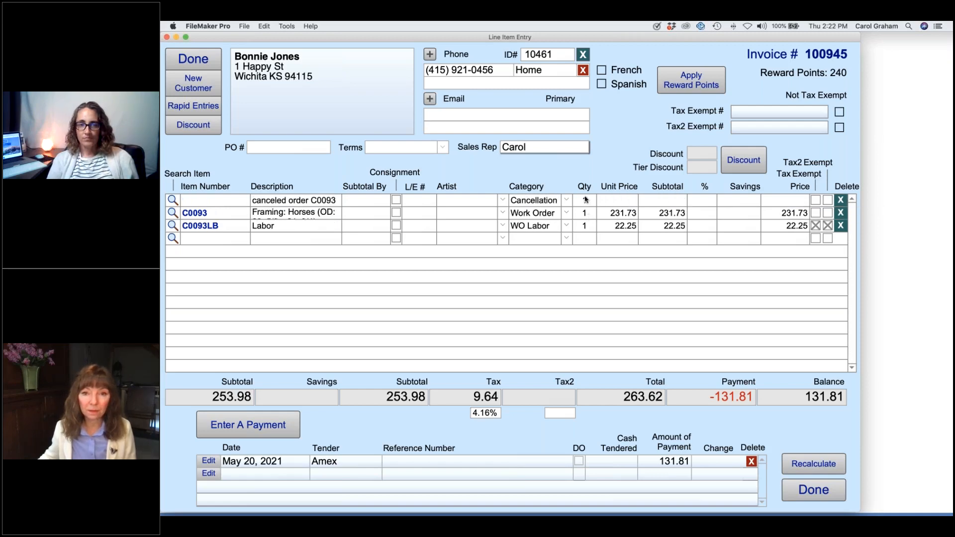
Set the quantity of the canceled order line to -1 and finish the line item entry
click(586, 202)
text(-1)
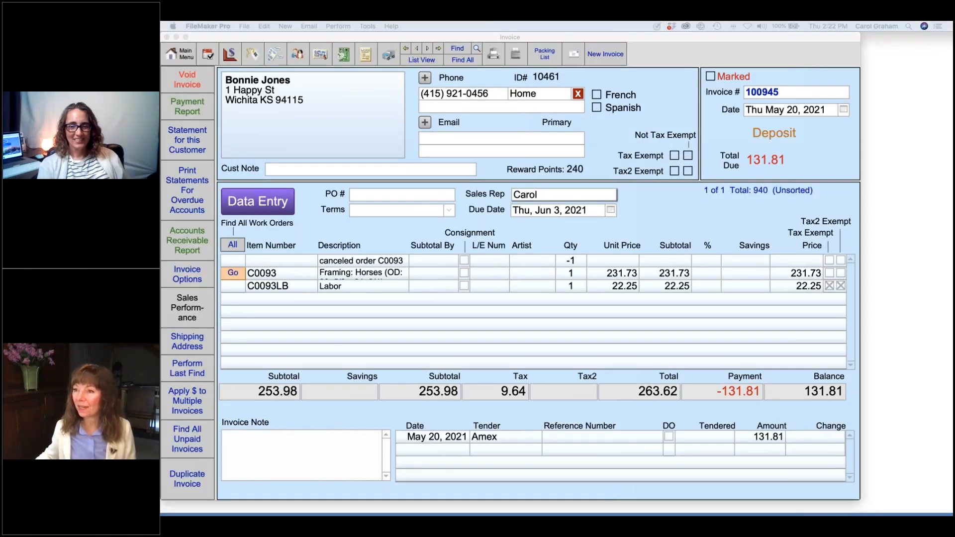
click(442, 230)
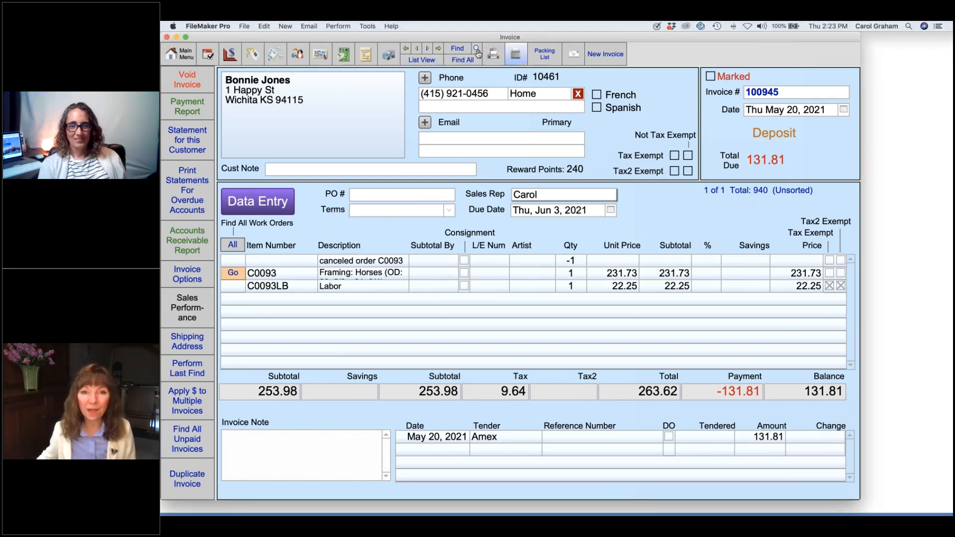
Find the Charming Prints invoice for the Grumbly Bear framing by its invoice number
click(457, 49)
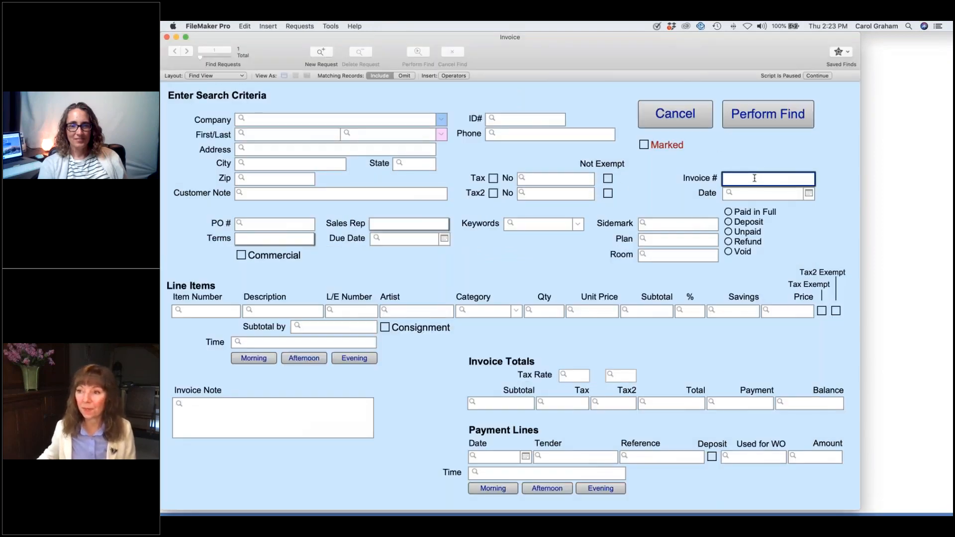
text(100)
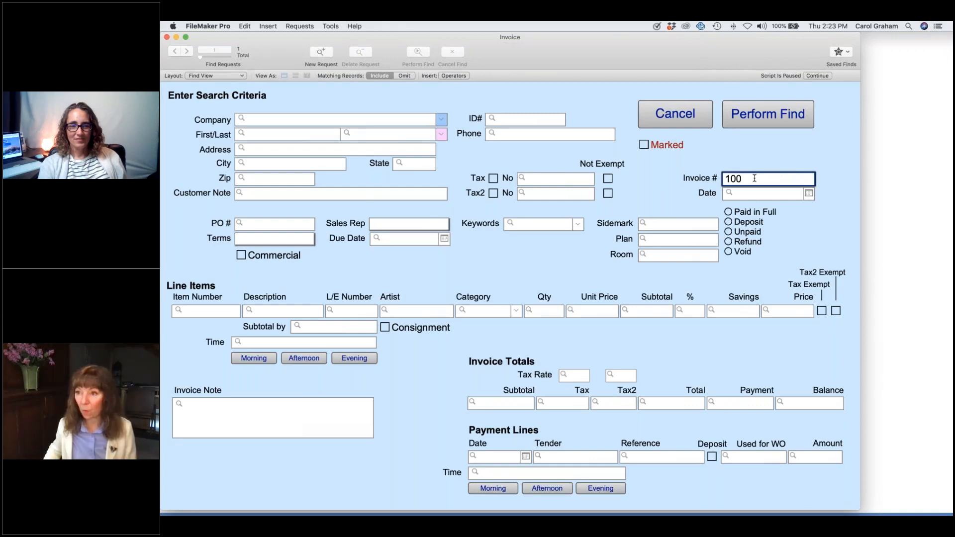
text(928)
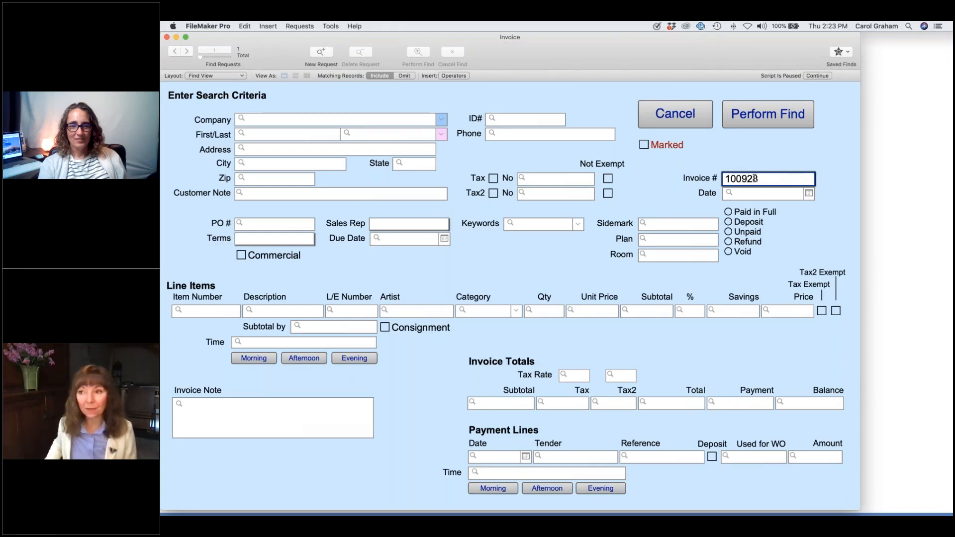
key(Return)
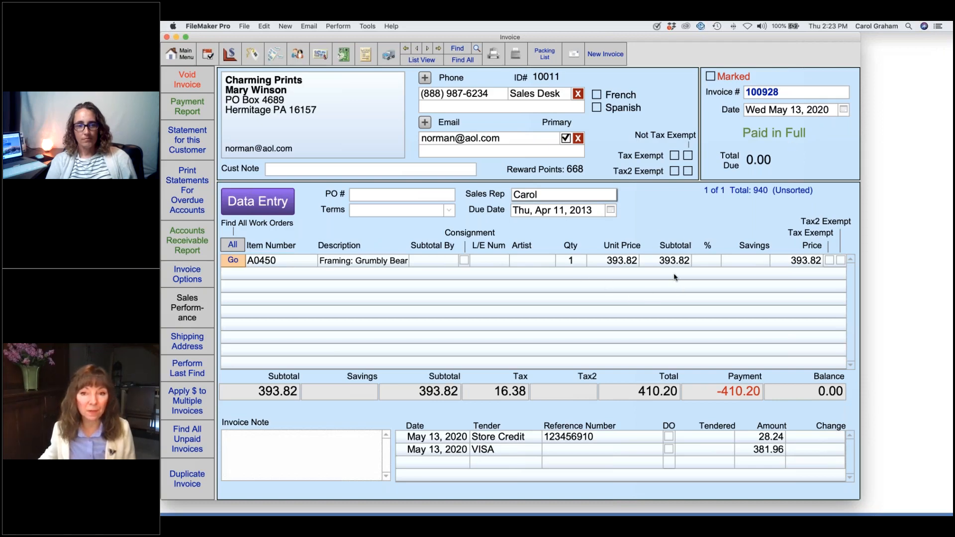
Create a new invoice and assign the Charming Prints customer by searching for the contact's first and last name
click(605, 56)
text(mary)
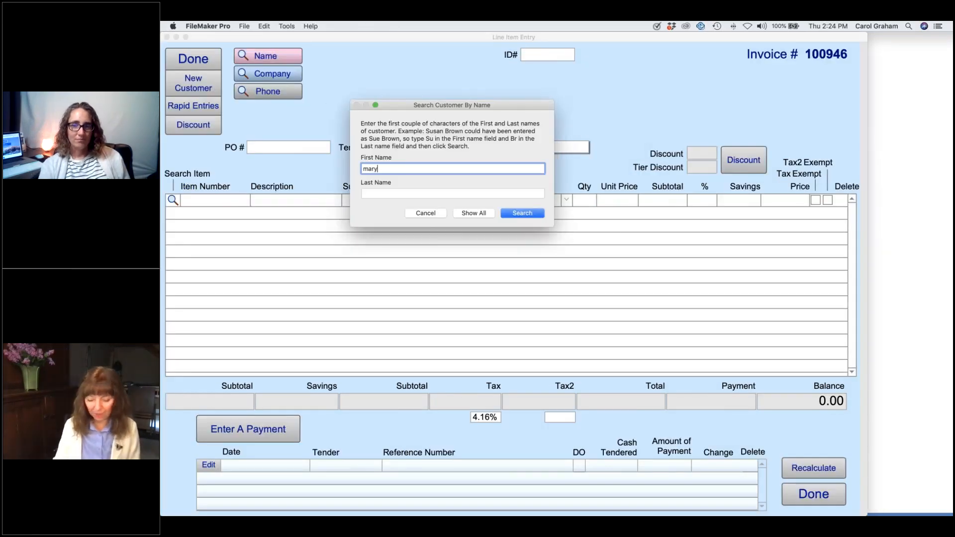
key(Tab)
text(win)
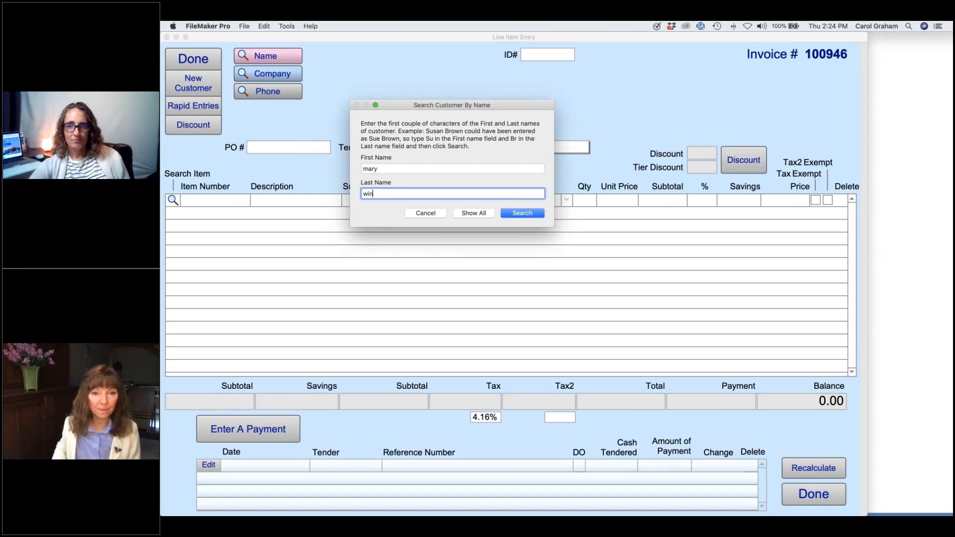
key(Return)
click(221, 89)
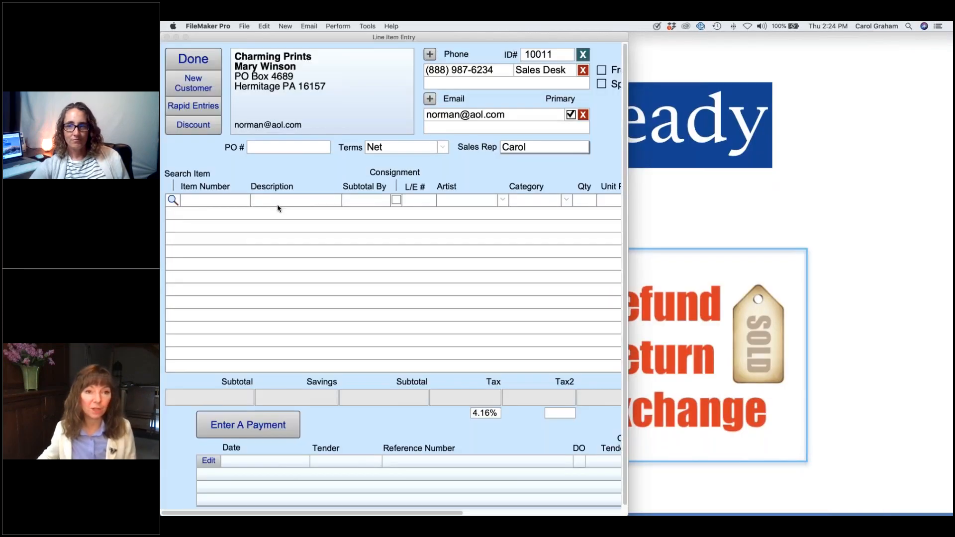
Add the Grumbly Bear framing work order to the new invoice by its item number, with a quantity of -1
click(173, 200)
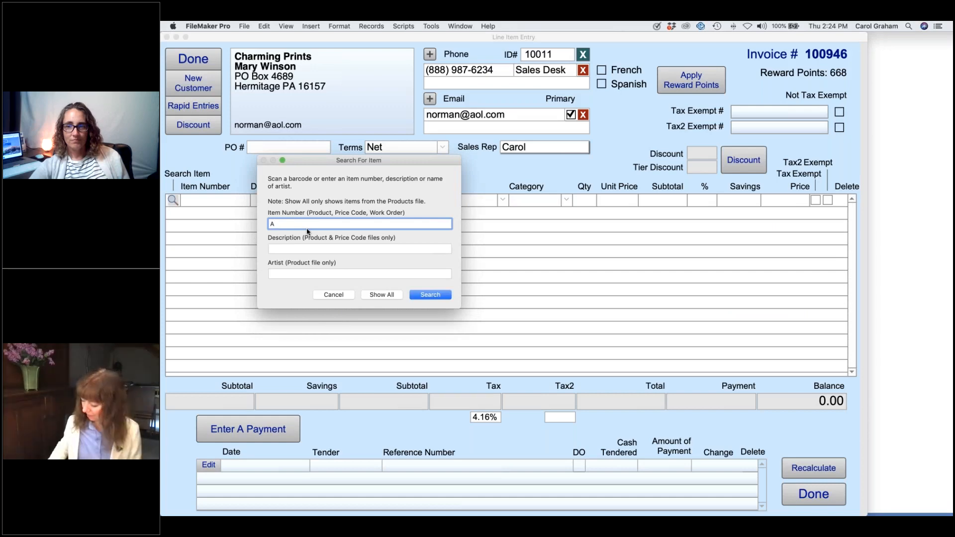
key(Return)
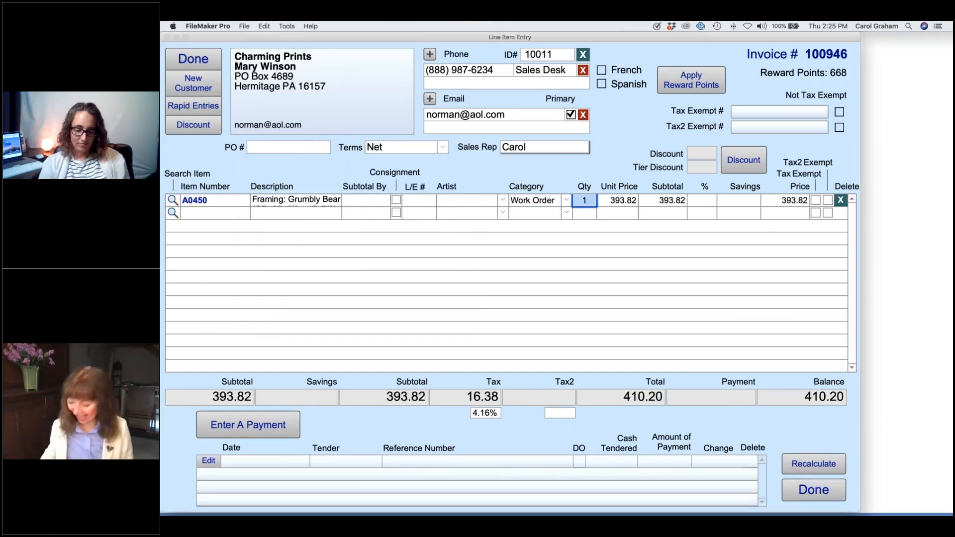
text(-1)
key(Return)
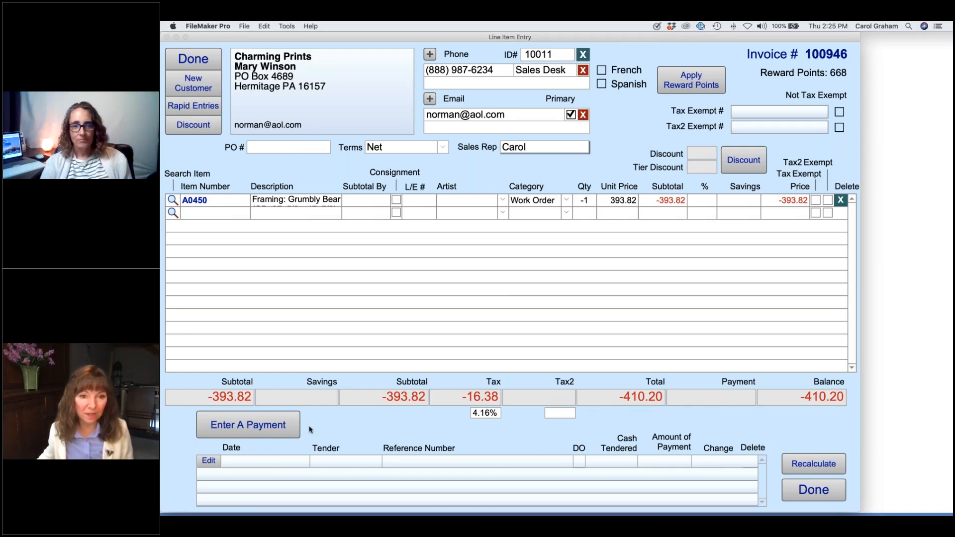
Record a payment of -410.20 with the tender Refund - VISA, and delete that payment line again
click(269, 427)
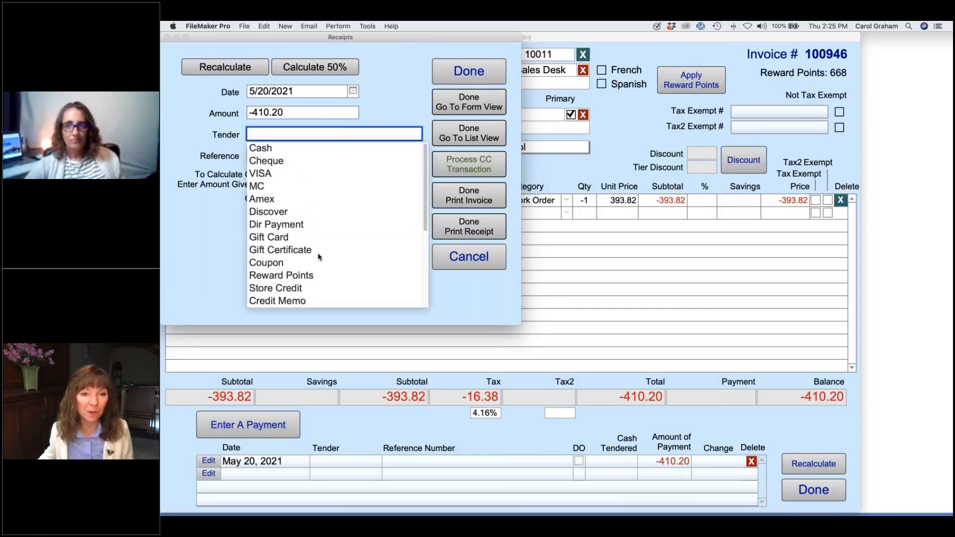
scroll(319, 257, down, 5)
scroll(319, 257, down, 2)
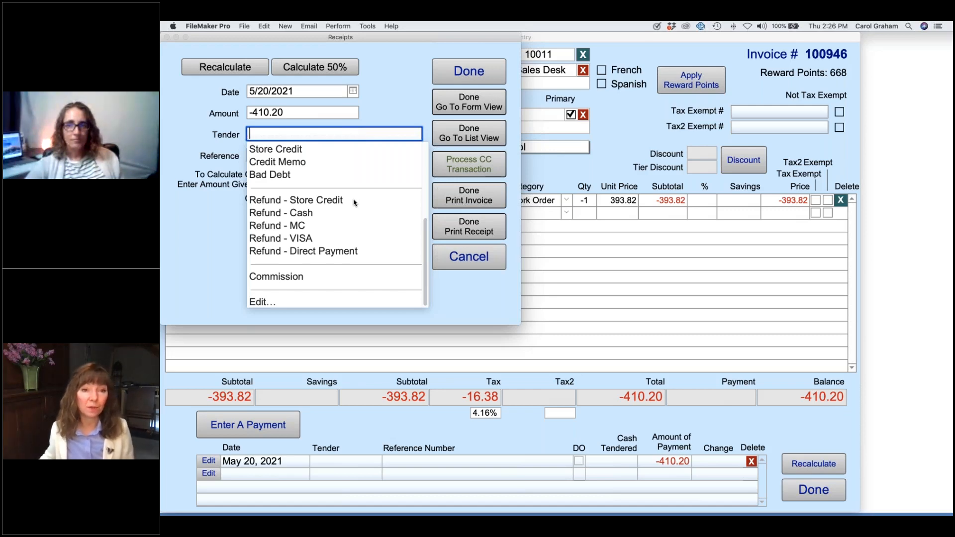
click(299, 239)
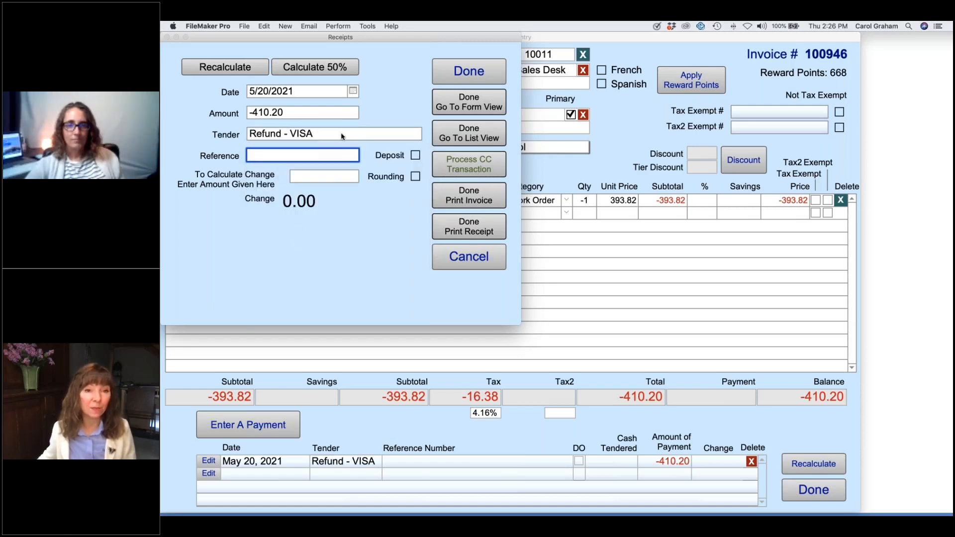
click(453, 76)
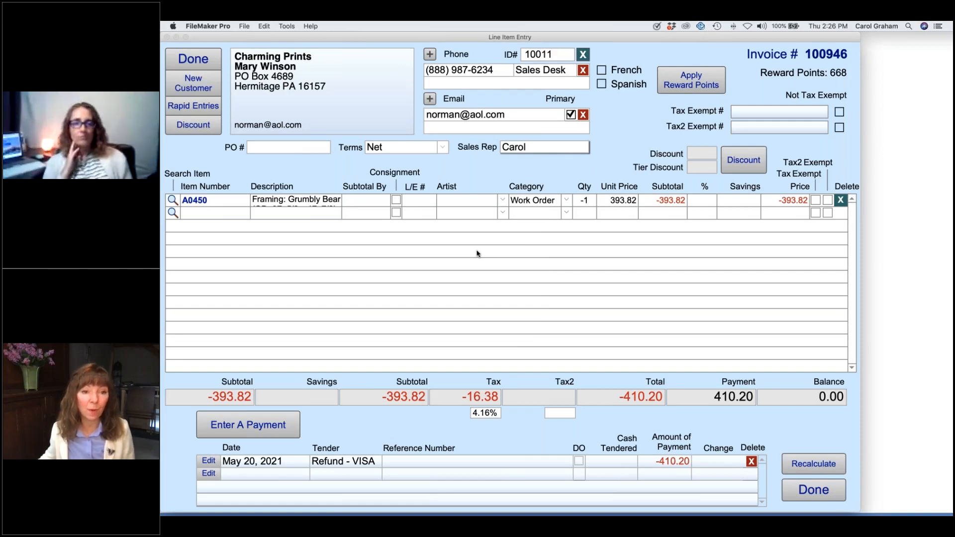
click(751, 462)
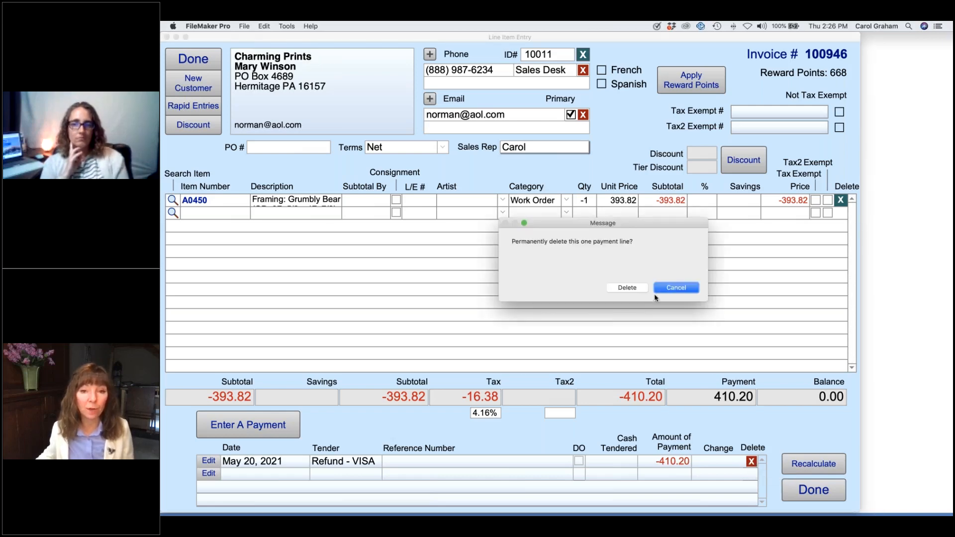
click(669, 288)
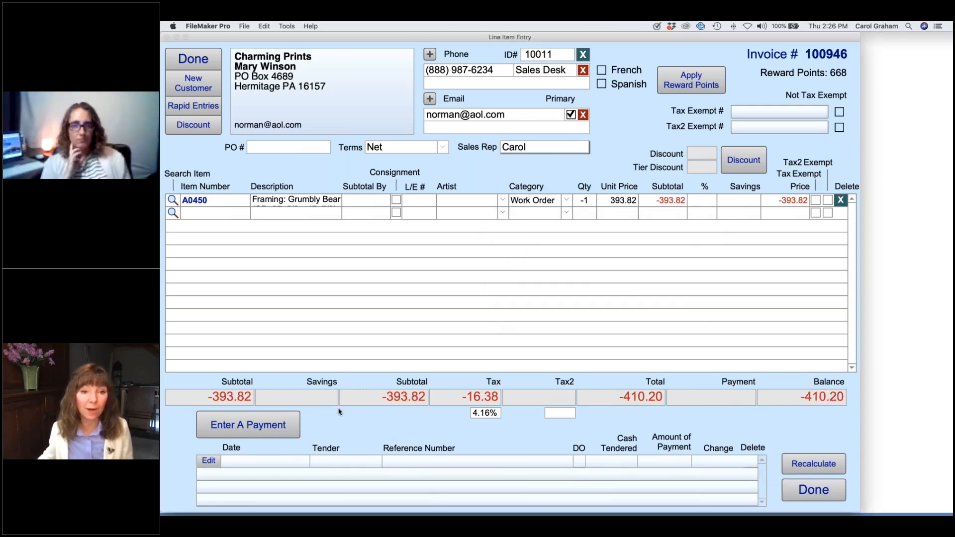
Record a payment of -410.20 as Refund - Store Credit, issue the store credit, and return to the invoice
click(268, 427)
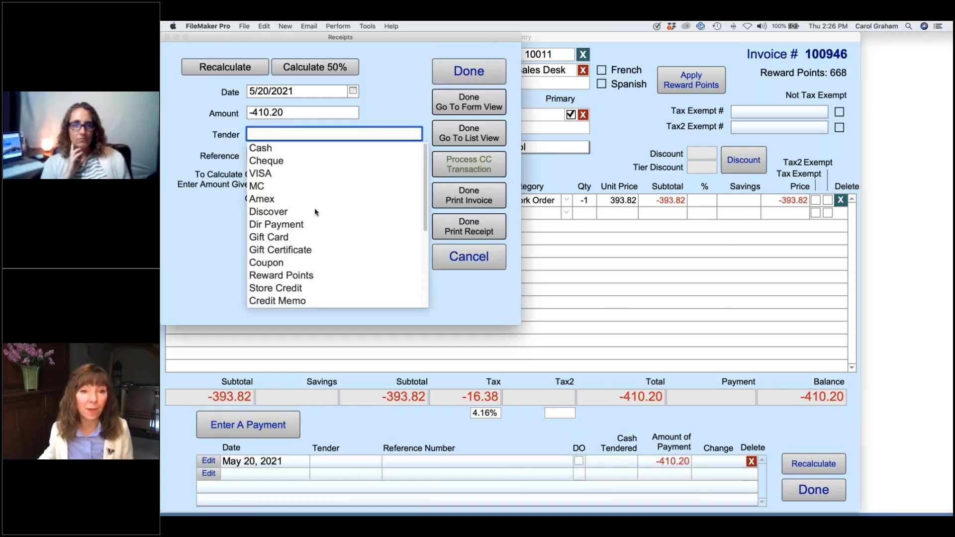
scroll(340, 239, down, 3)
scroll(340, 239, down, 3)
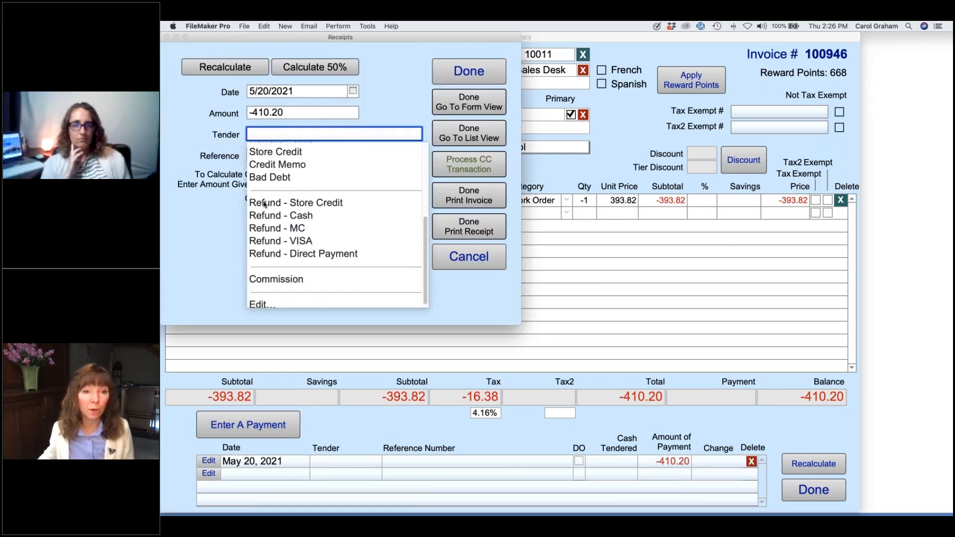
click(322, 204)
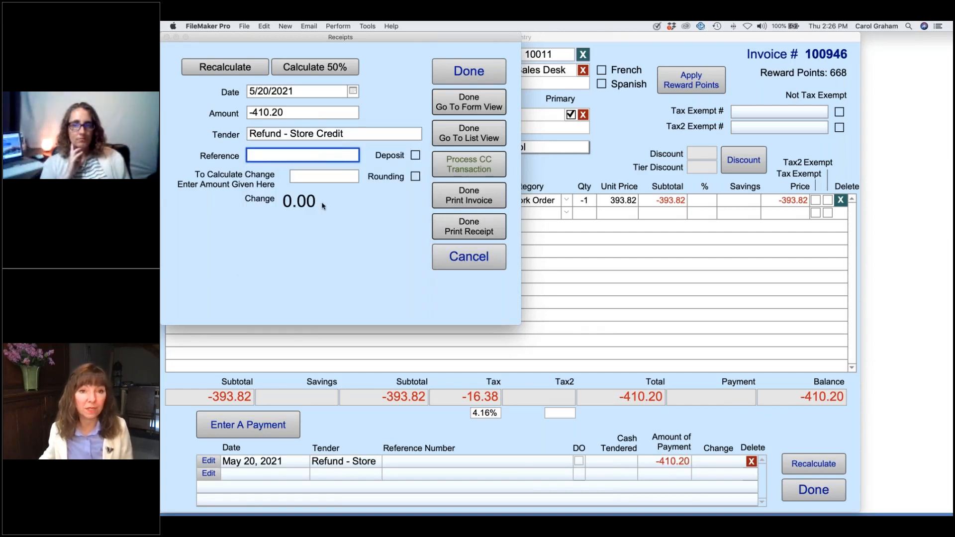
click(461, 76)
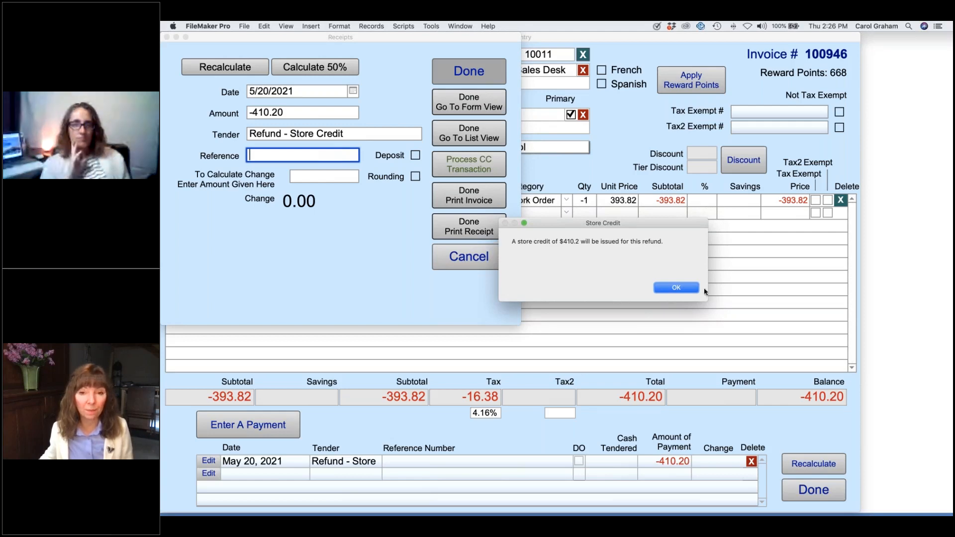
click(688, 286)
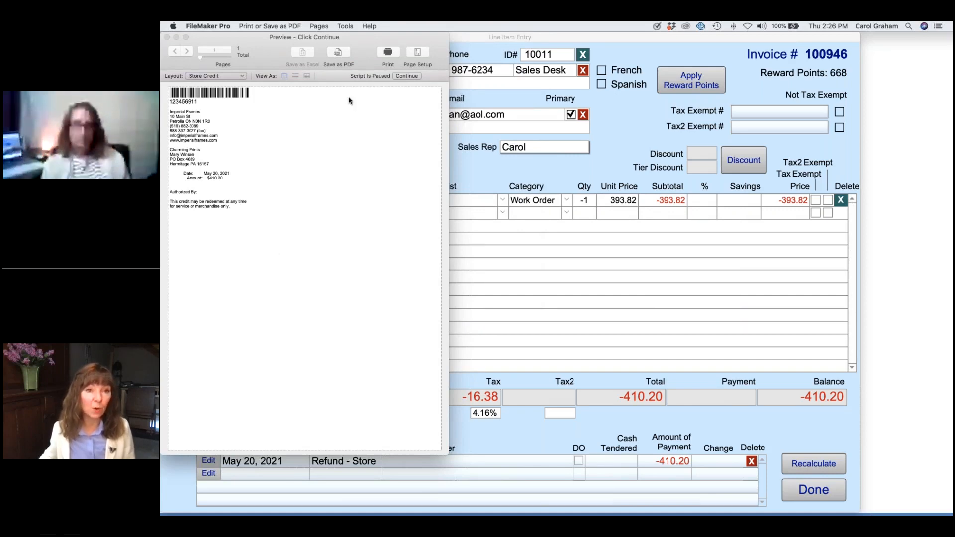
click(408, 76)
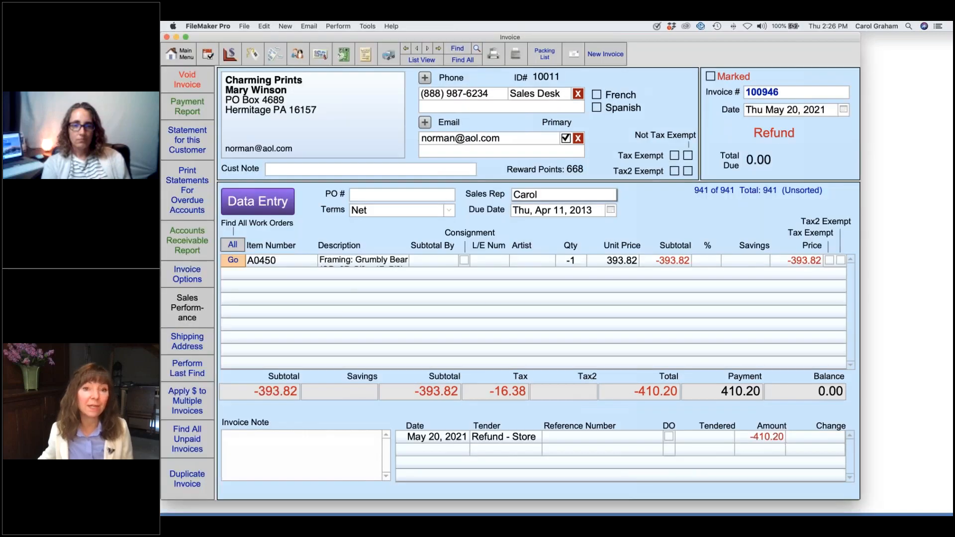
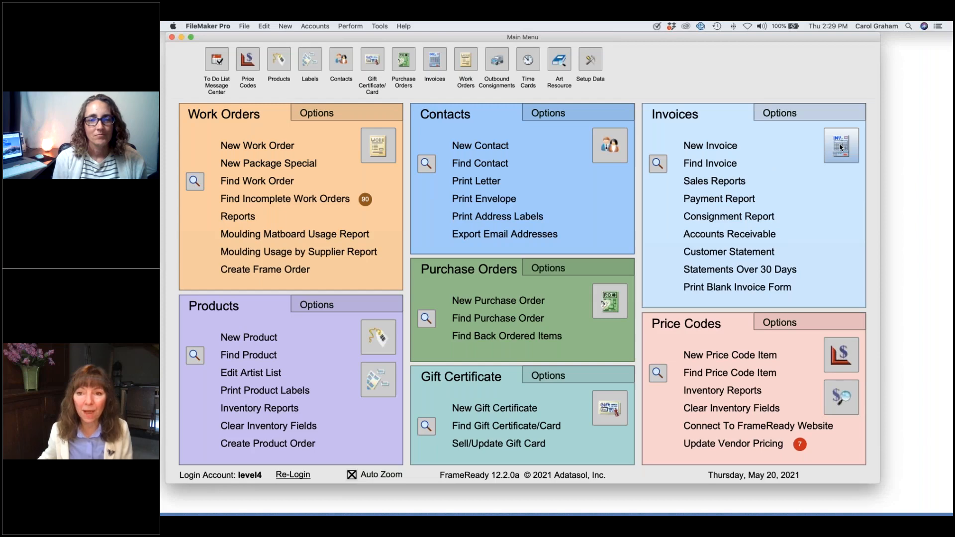
Open the invoices and go back three records to the invoice containing the Blossoming Gate artwork
click(840, 147)
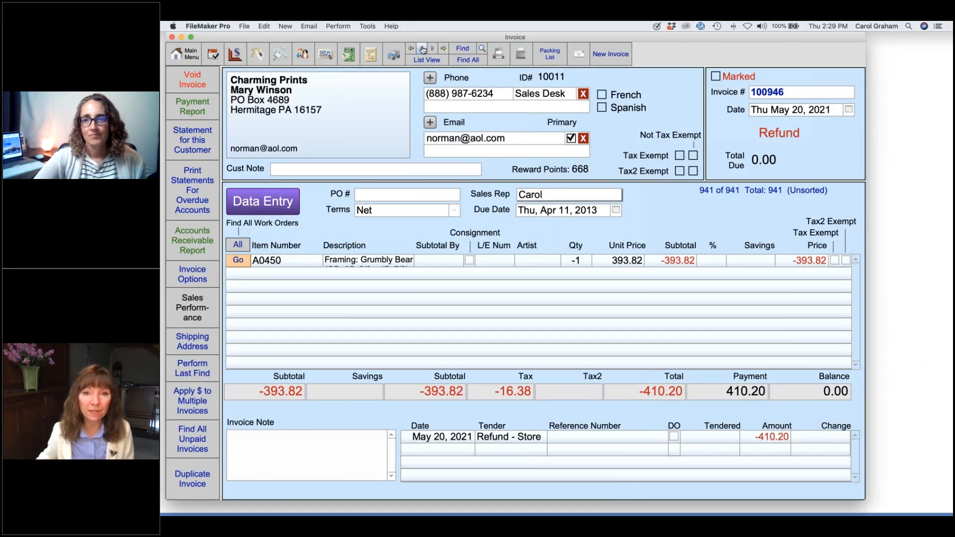
click(423, 49)
click(423, 49)
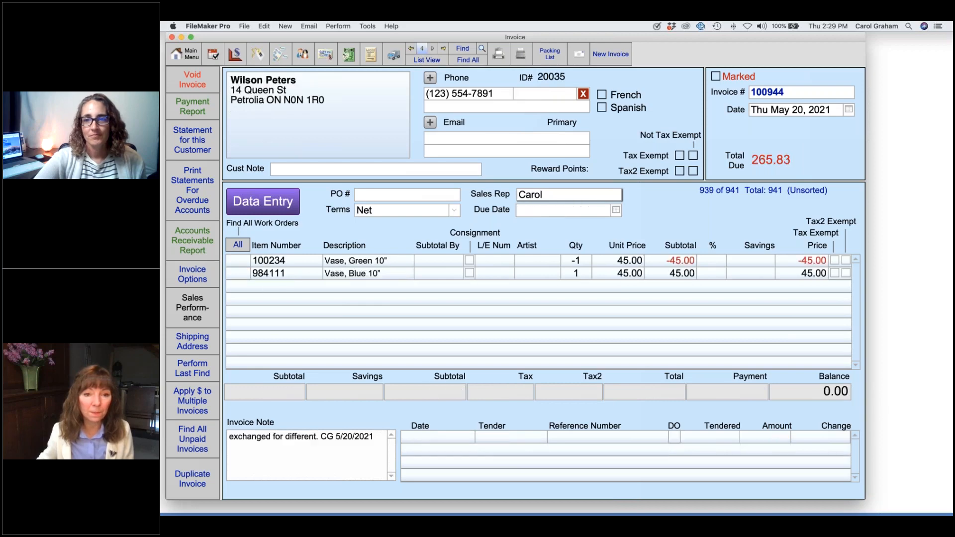
click(422, 49)
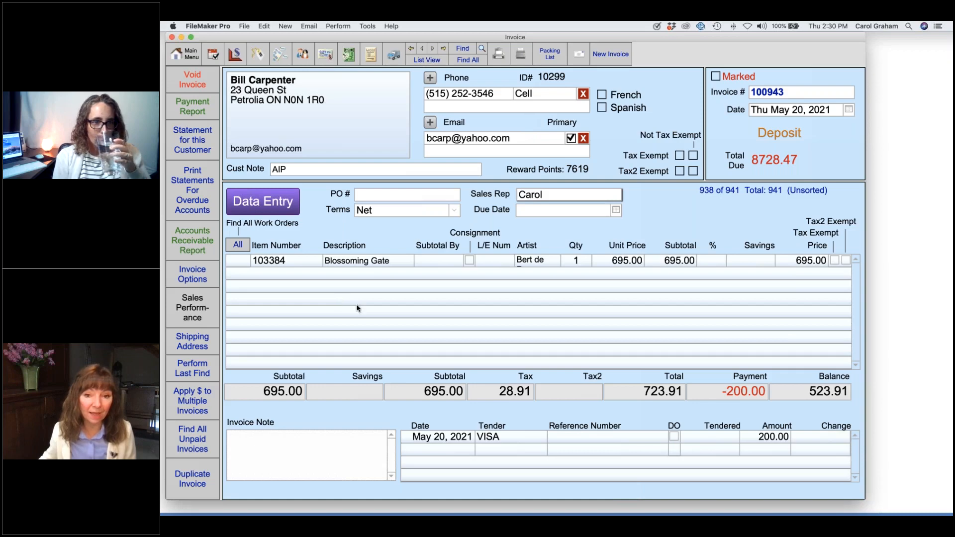
Add a second Blossoming Gate line to the invoice by its item number 103384, with a quantity of -1
click(273, 204)
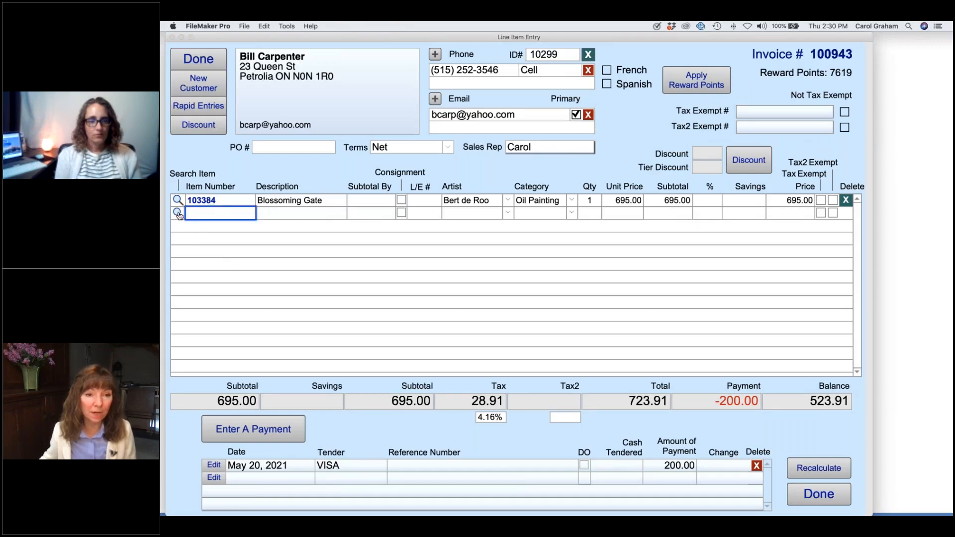
click(177, 213)
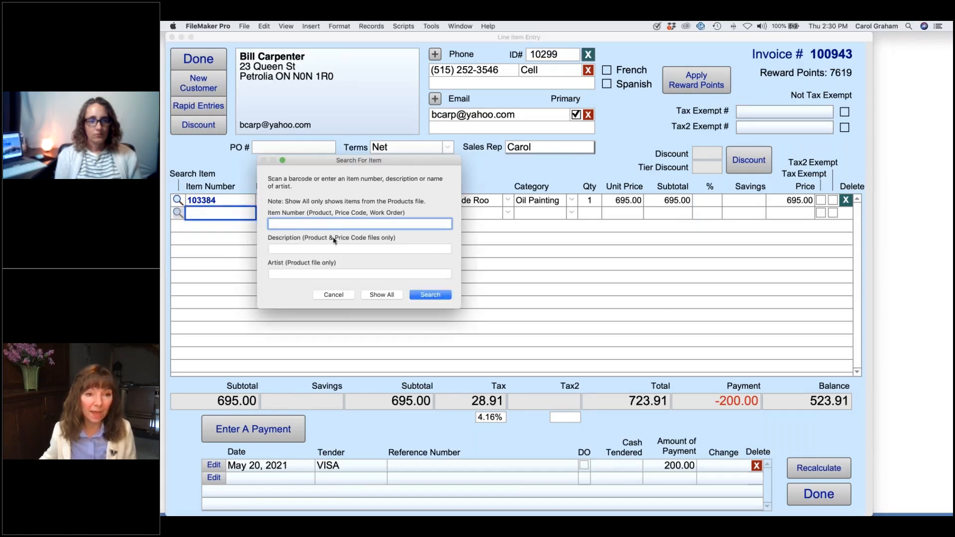
text(10)
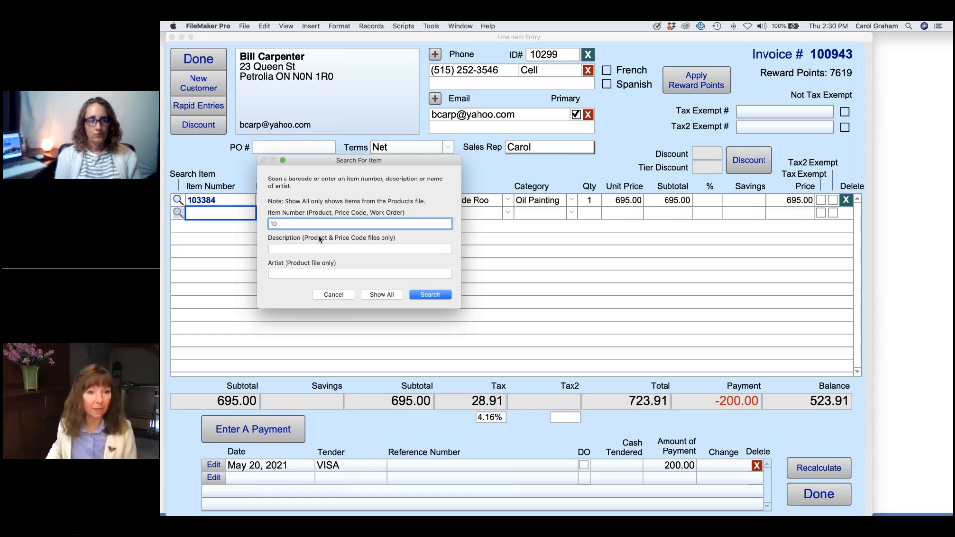
text(338)
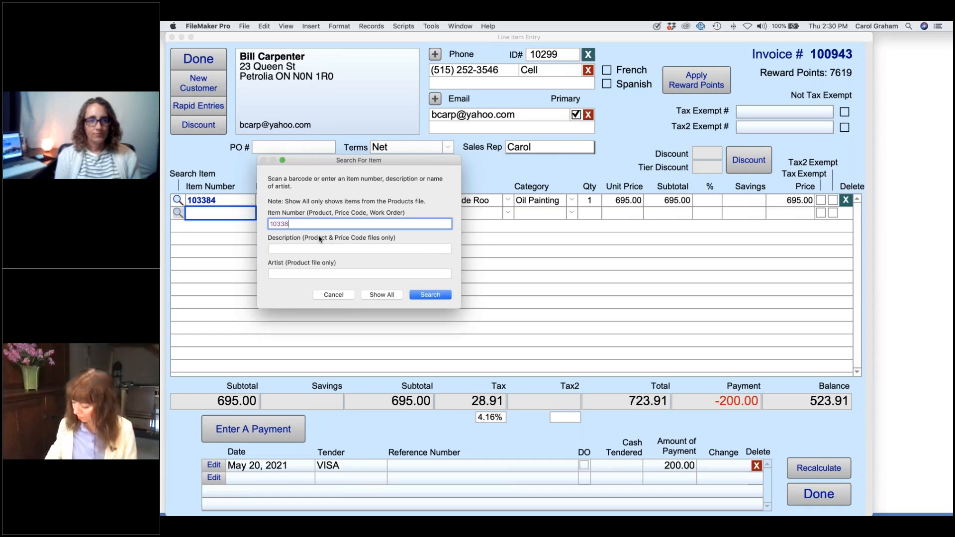
text(4)
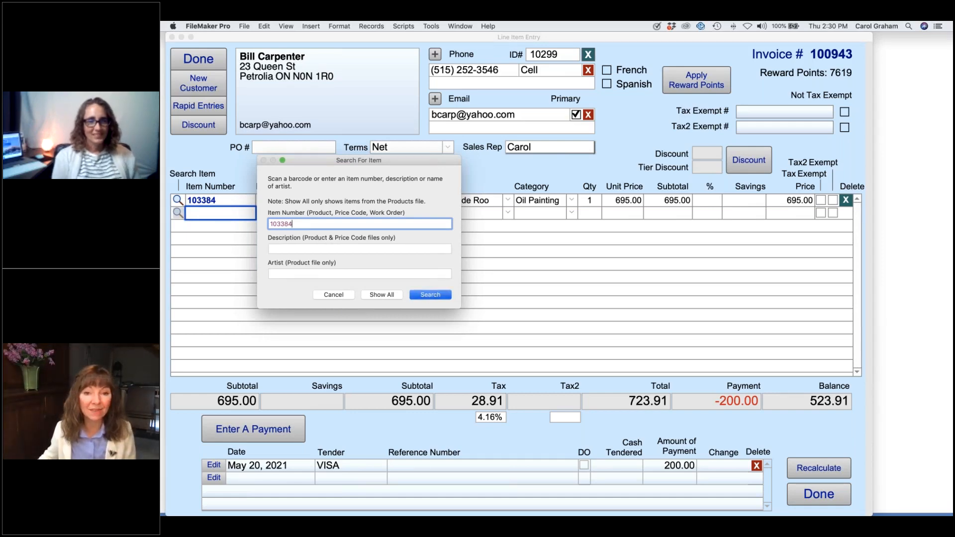
key(Return)
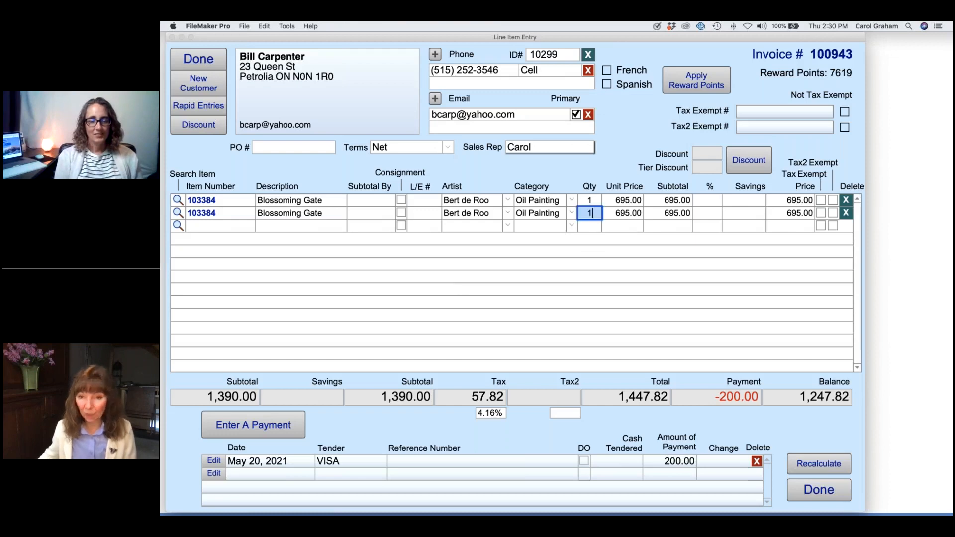
text(-1)
click(572, 285)
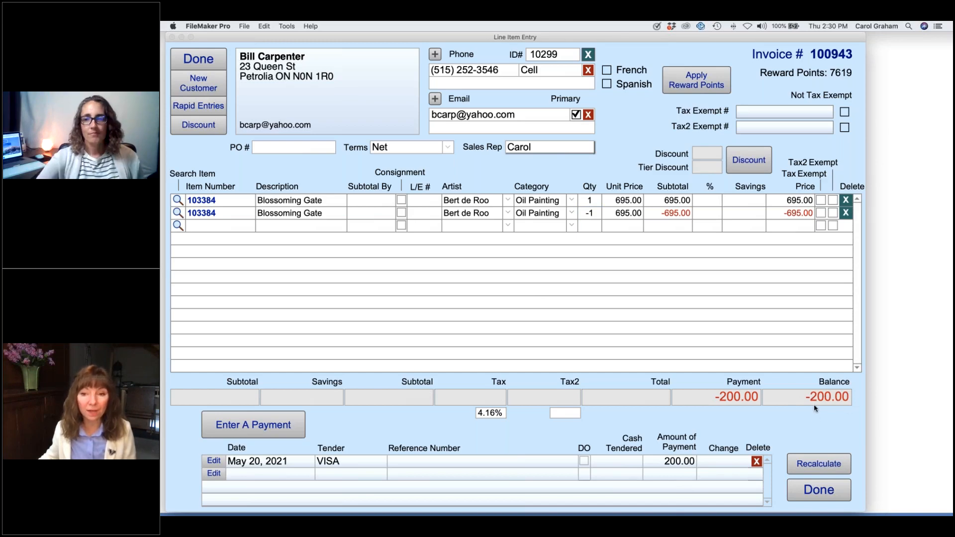
Record a payment of -200.00 with the tender Refund - VISA and finish the invoice's data entry
click(271, 426)
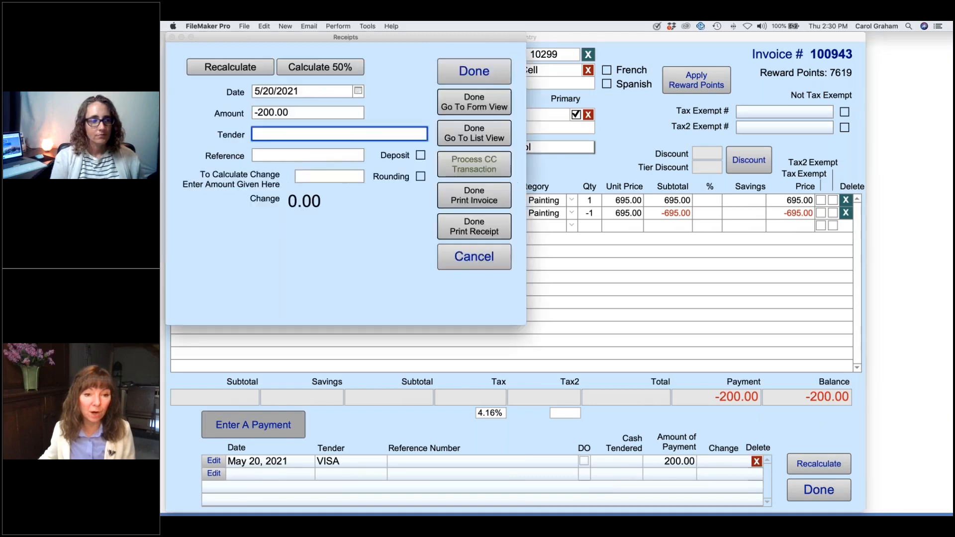
scroll(337, 224, down, 5)
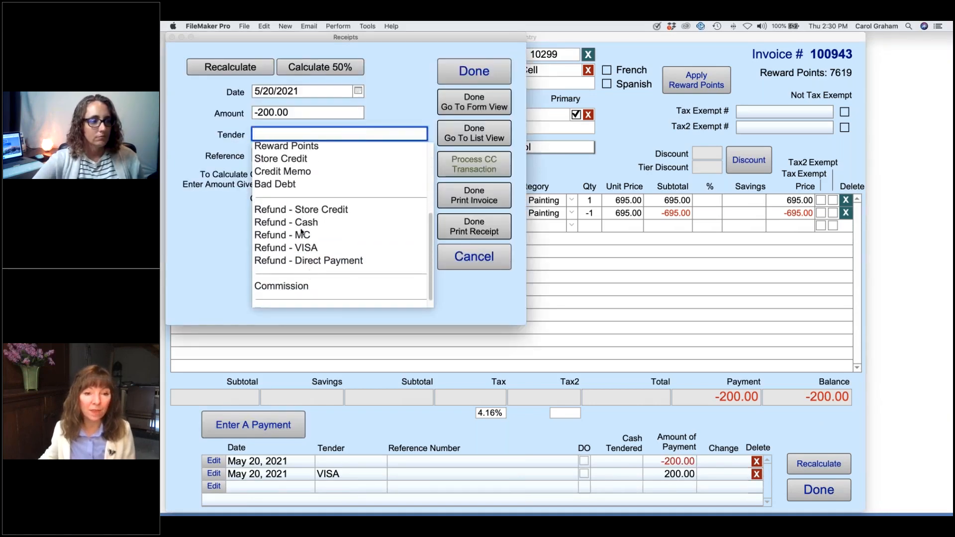
click(304, 250)
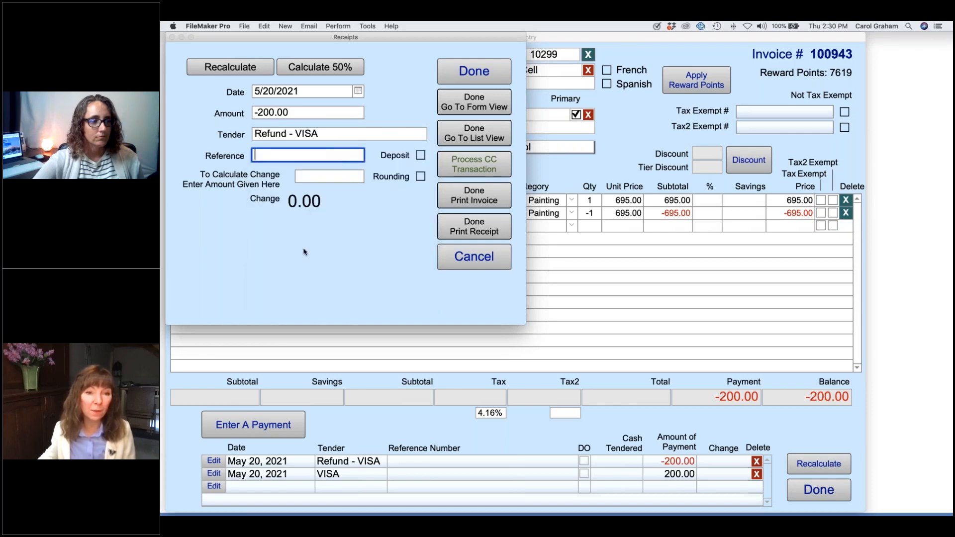
click(486, 77)
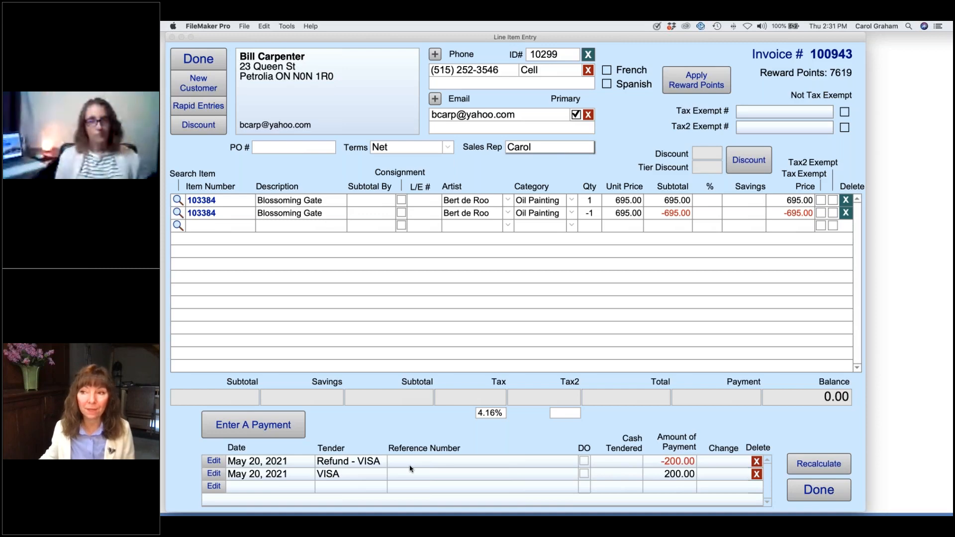
click(817, 491)
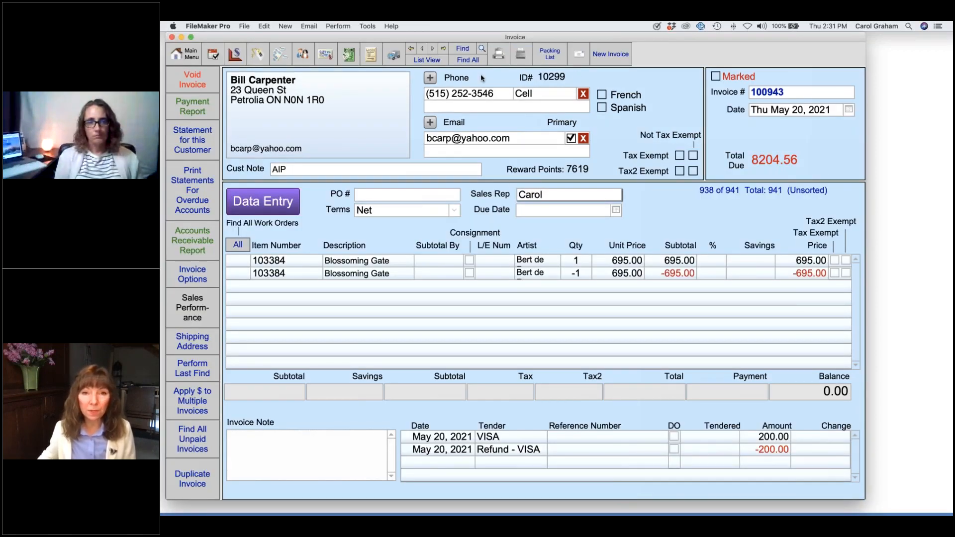
Find the May 19, 2021 invoice containing the Funky Vase by its invoice number
click(462, 48)
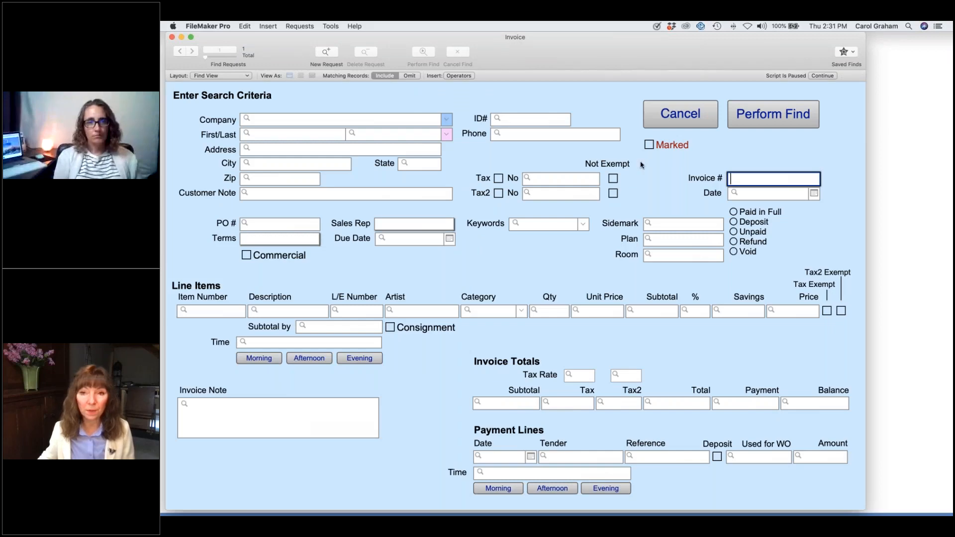
text(100)
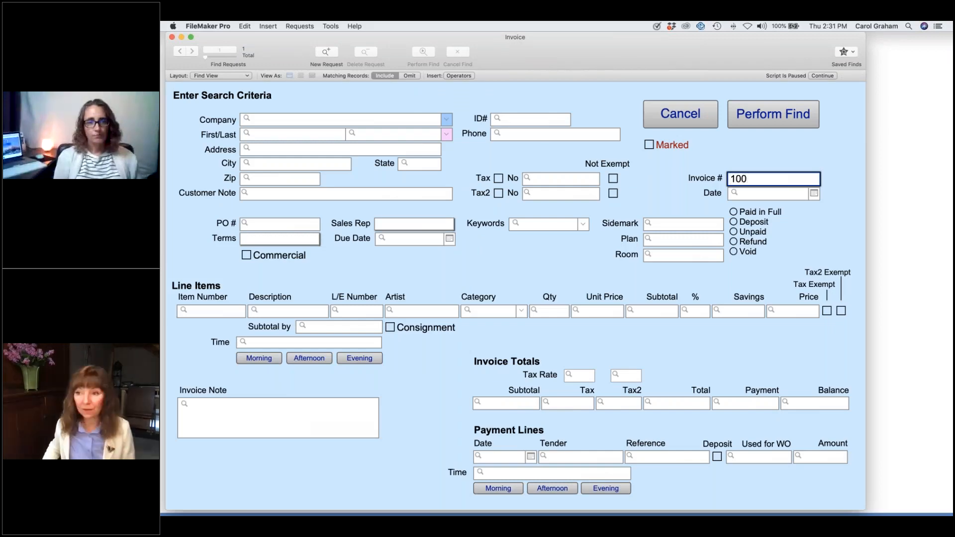
text(939)
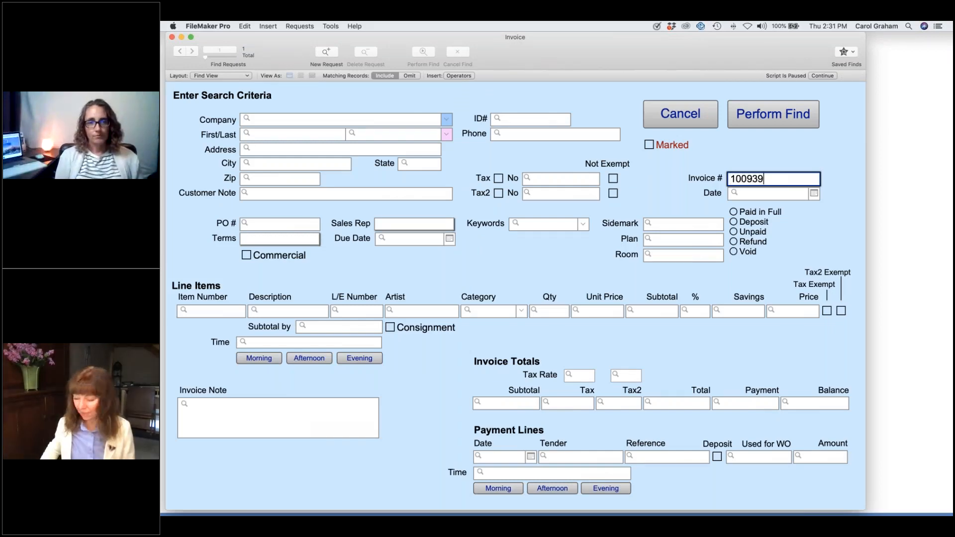
key(Return)
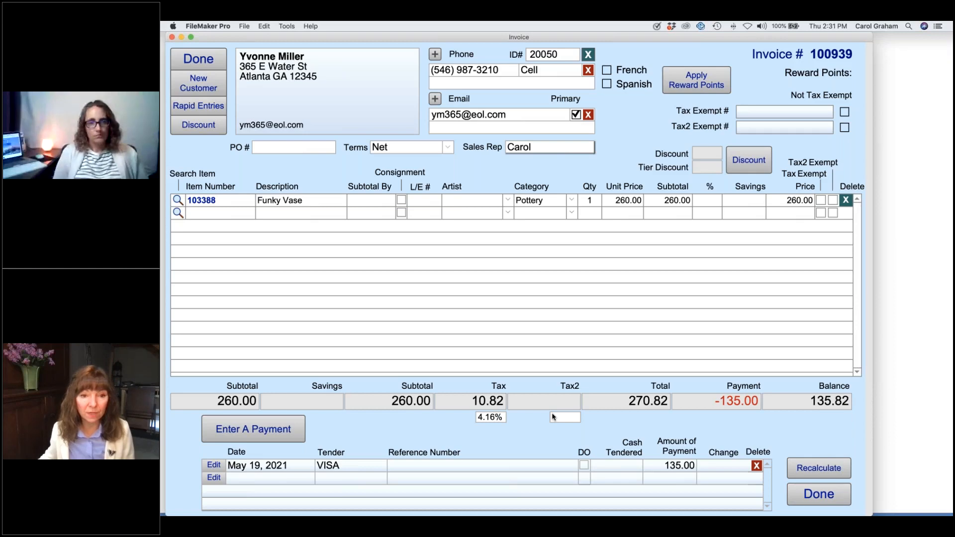
Record a payment of 135.82 with the tender Credit Memo on the Funky Vase invoice and finish its data entry
click(259, 434)
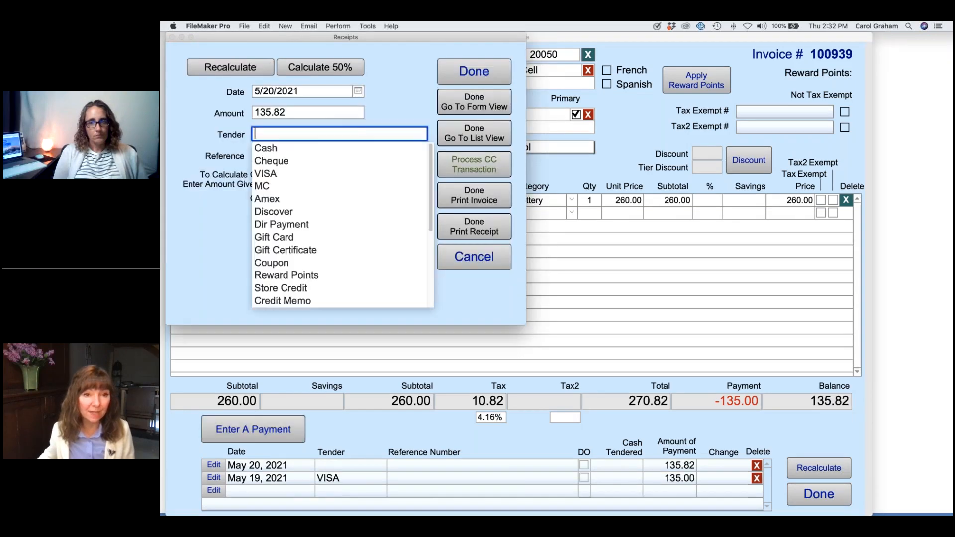
scroll(316, 217, down, 3)
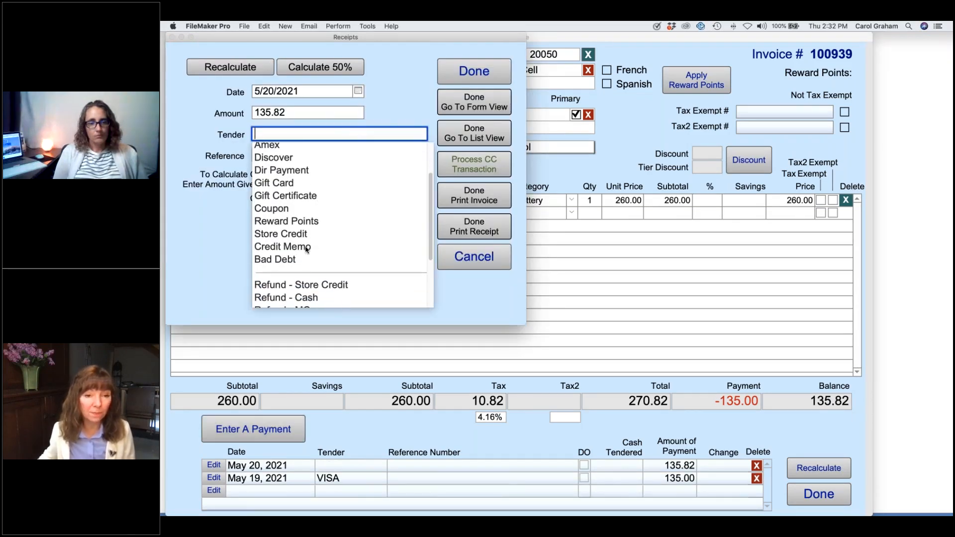
click(307, 247)
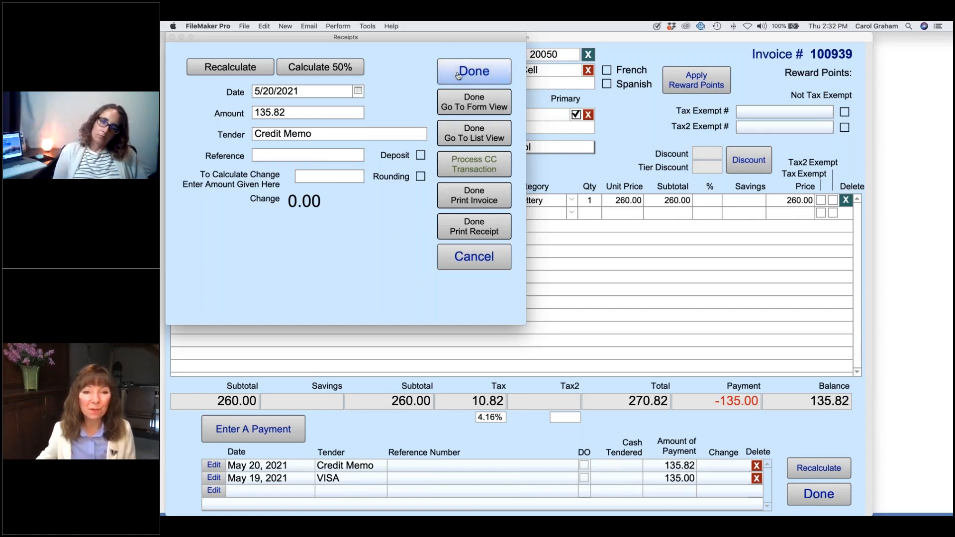
click(474, 71)
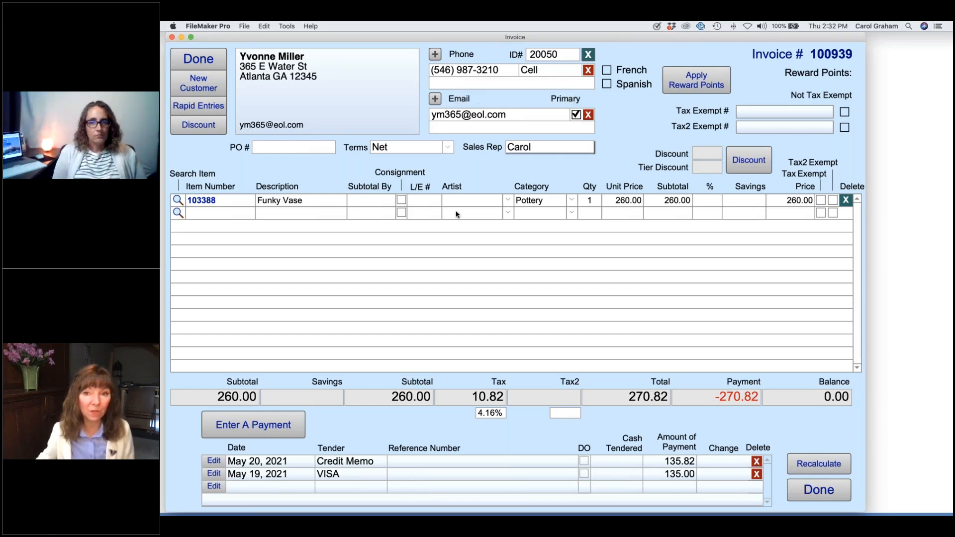
click(206, 61)
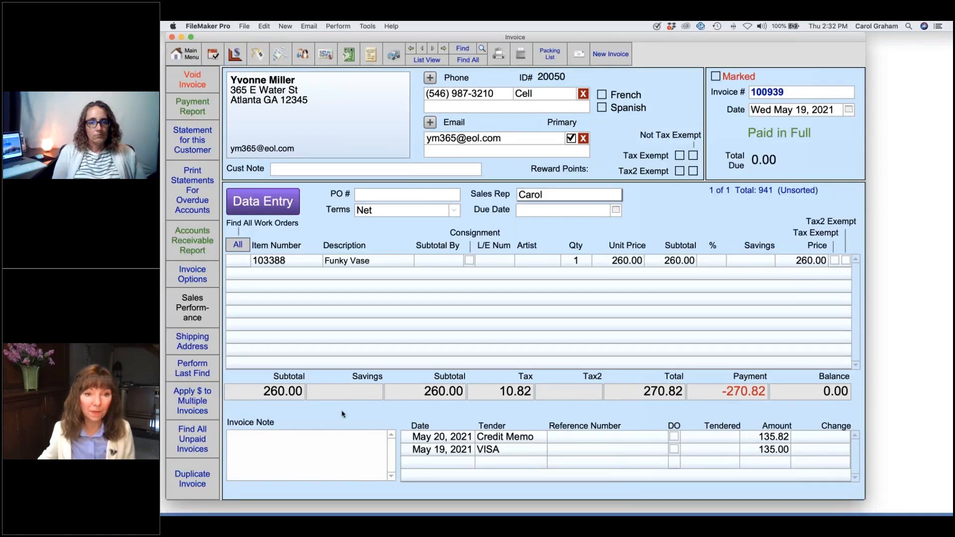
Enter the invoice note "Original invoice. Returned CG. 5/20/2021" on the Funky Vase invoice
click(279, 448)
text(Or)
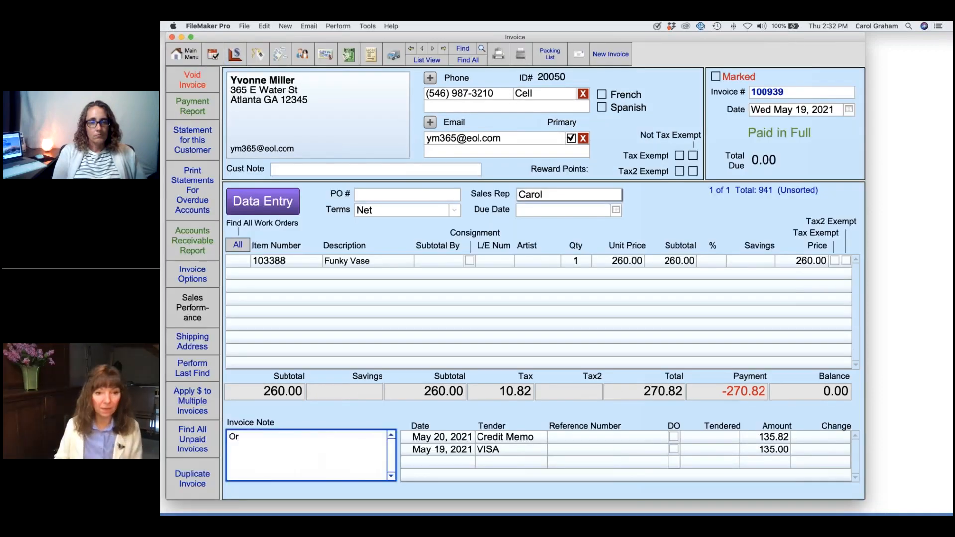
text(iginal invoice)
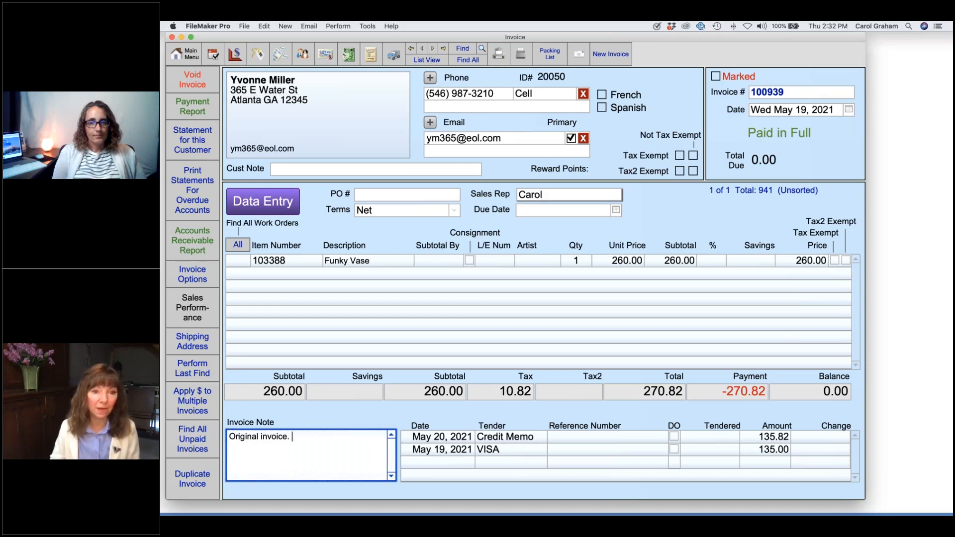
text(. Re)
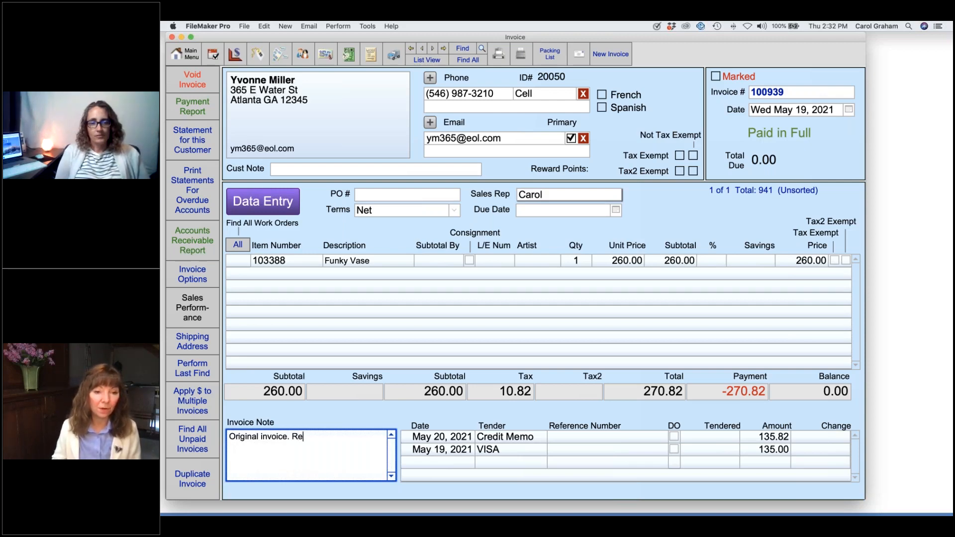
text(turned )
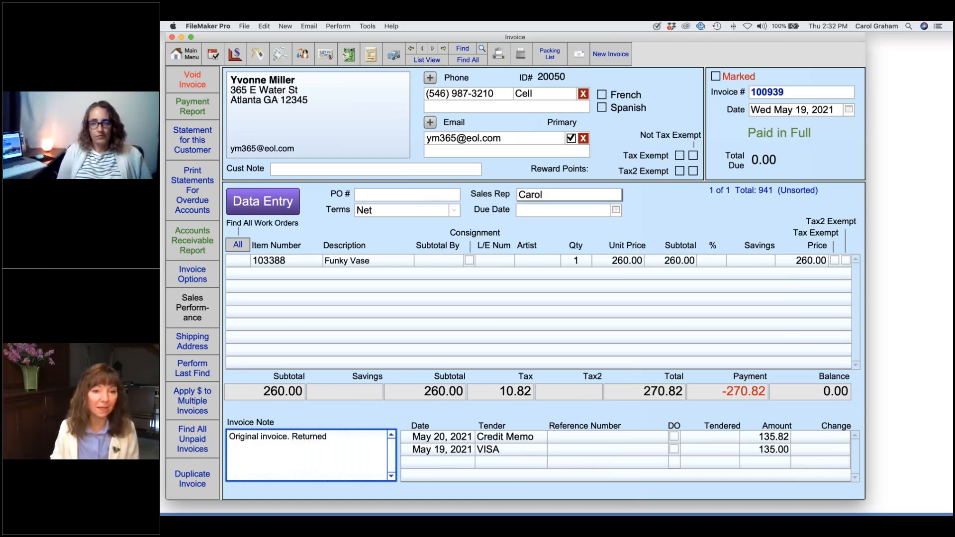
text(CG. )
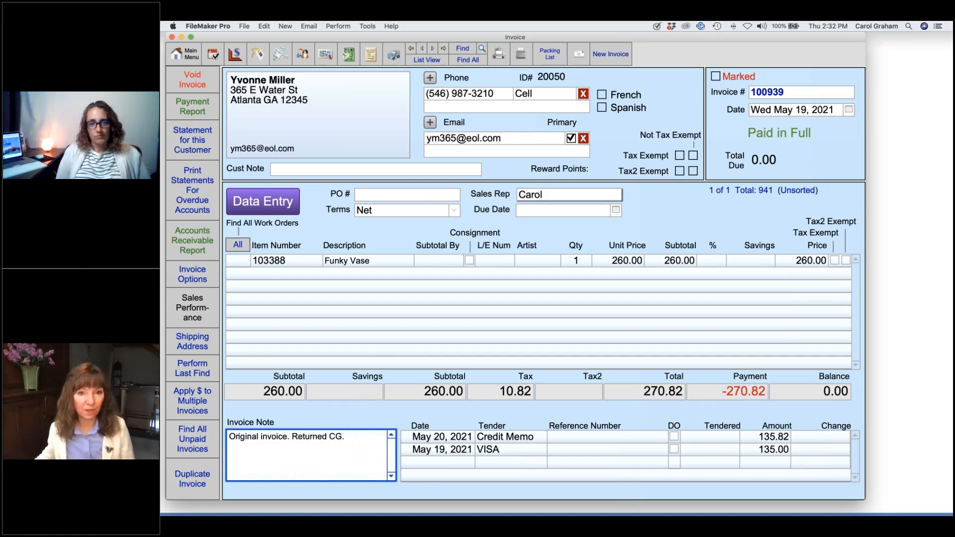
text(5/)
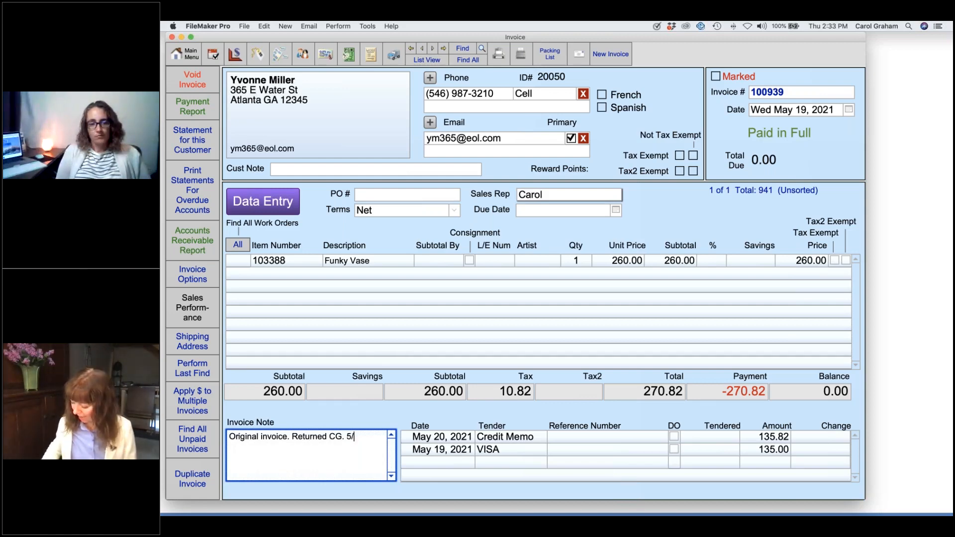
text(20/2021)
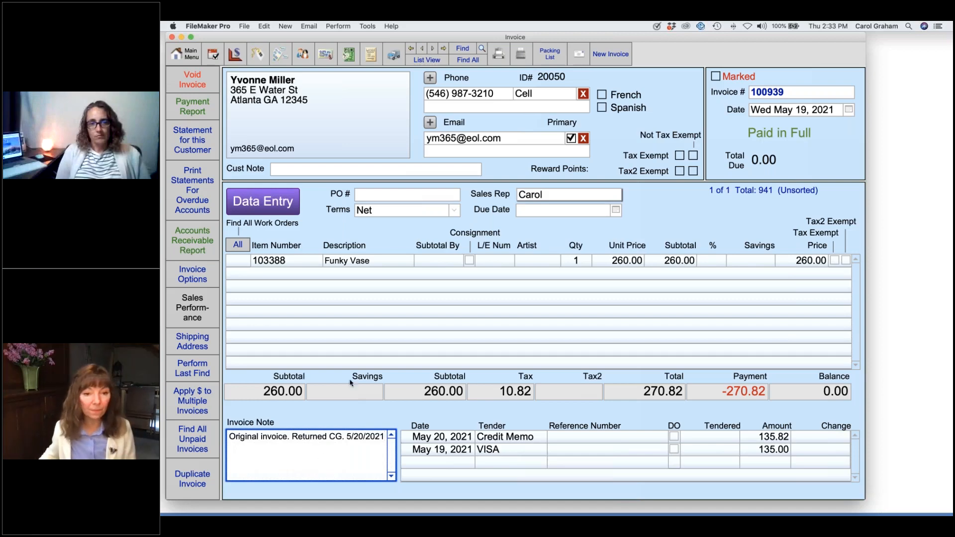
click(352, 411)
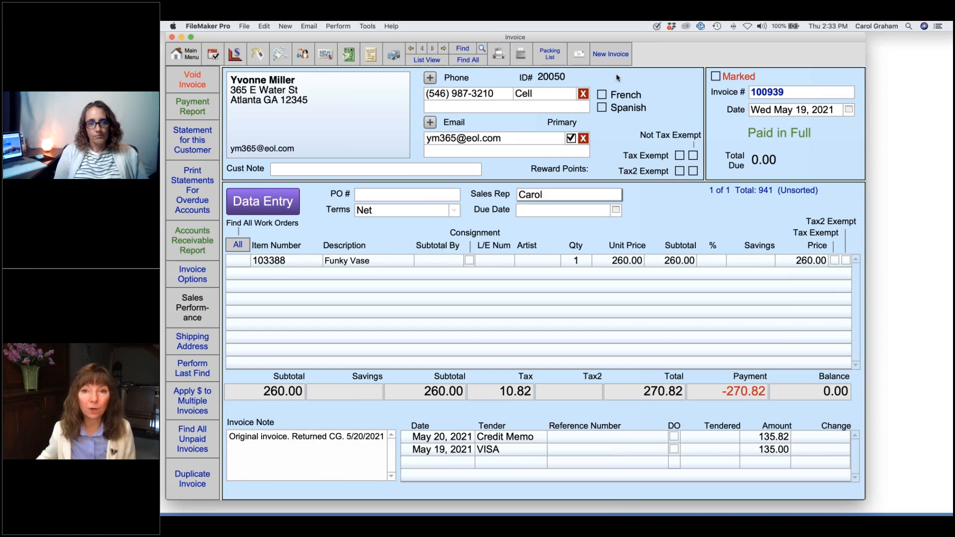
Create a new invoice for the Funky Vase customer, looking the customer up by first name
click(606, 56)
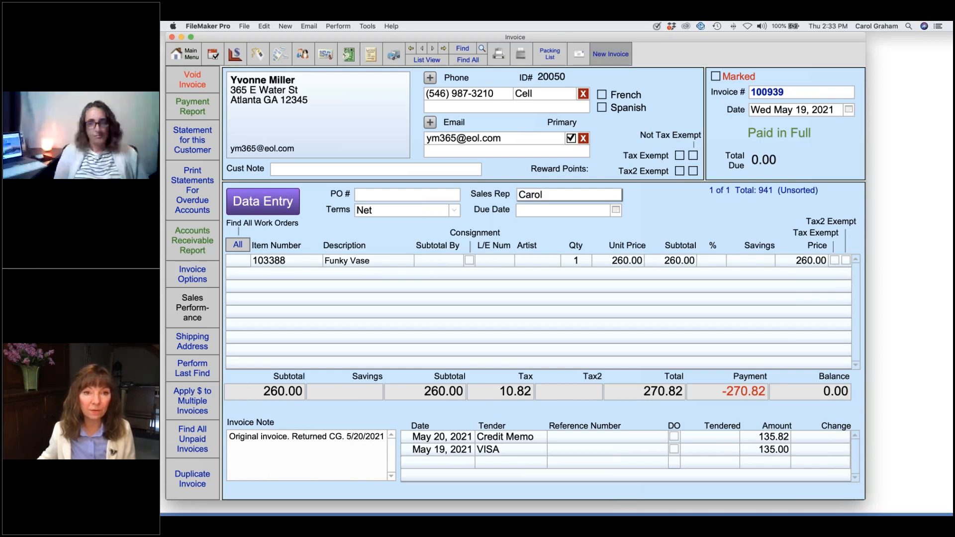
text(y)
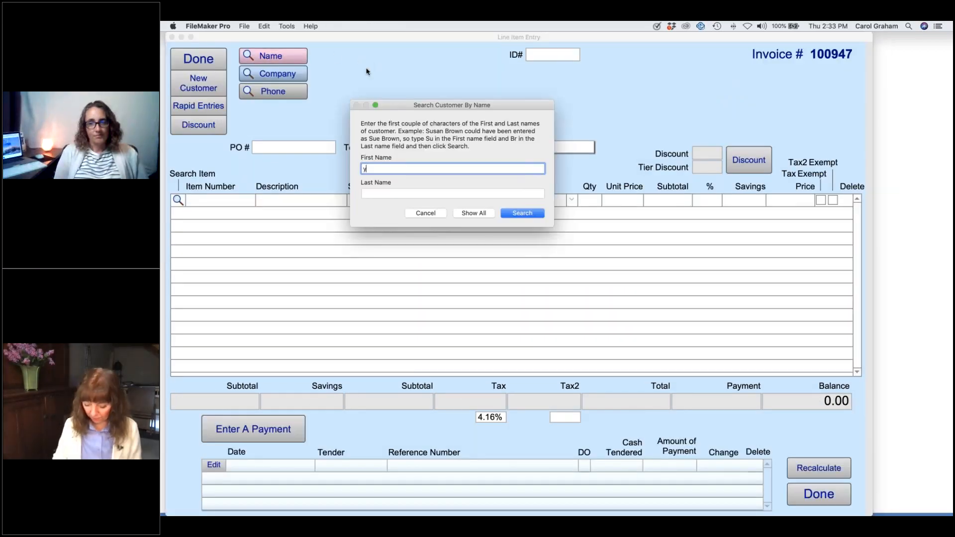
text(von)
key(Return)
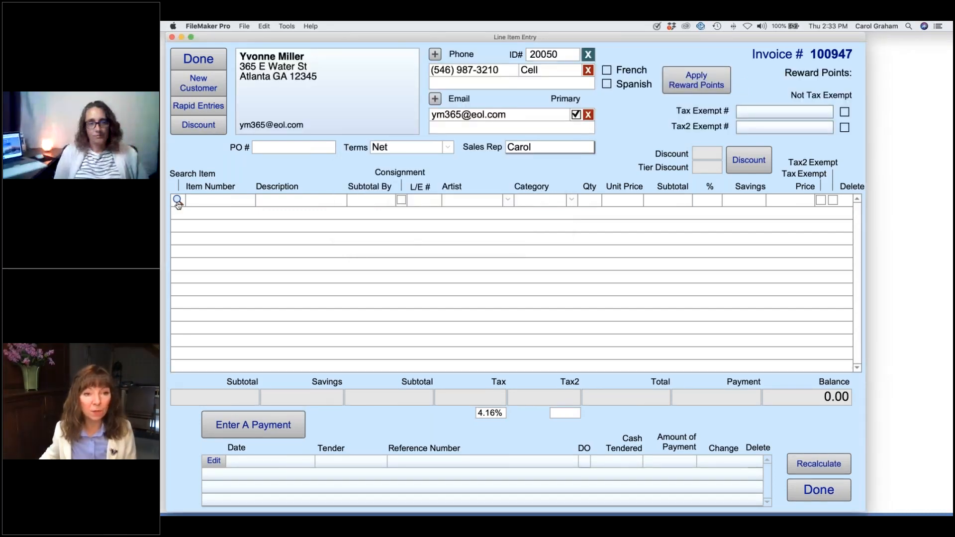
Add the Funky Vase to the new invoice by searching item descriptions for "vase"
click(178, 200)
click(295, 249)
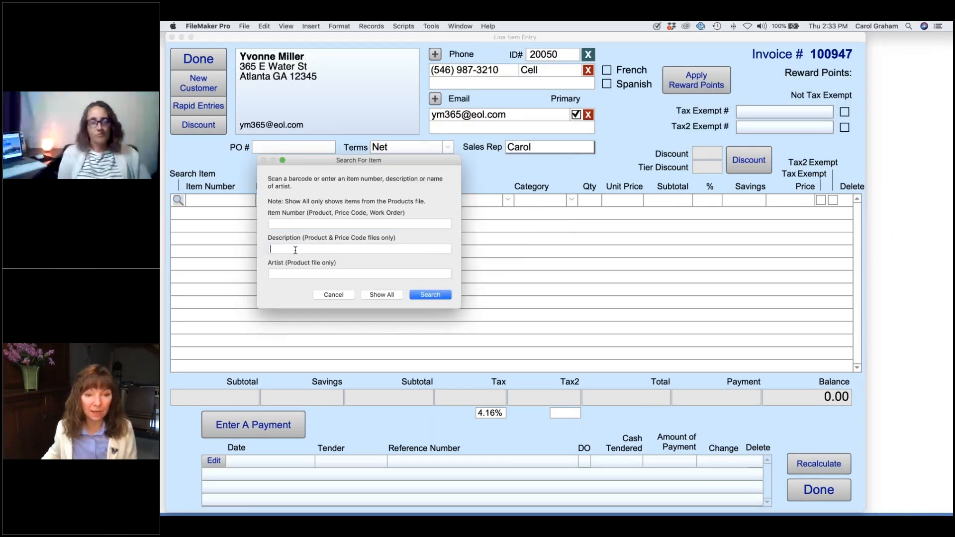
text(vase)
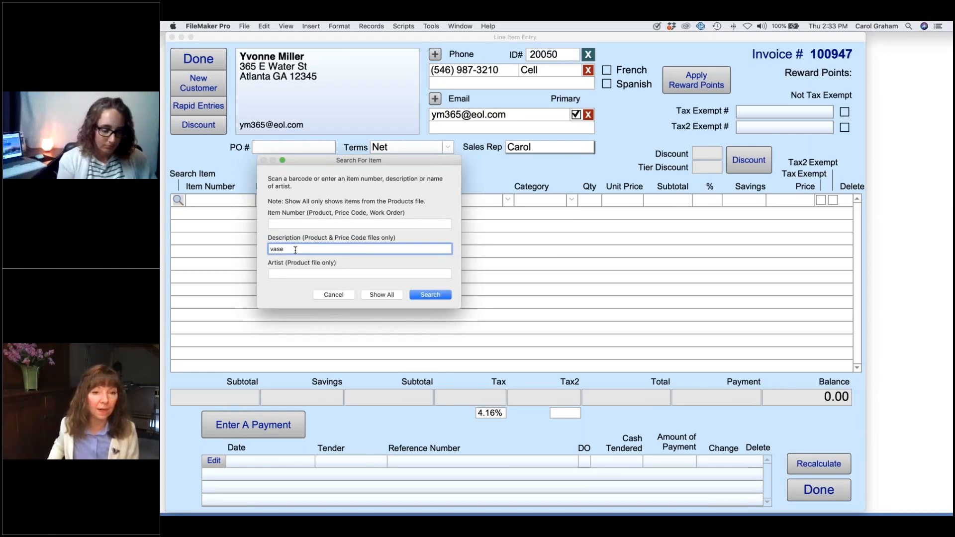
key(Return)
click(327, 125)
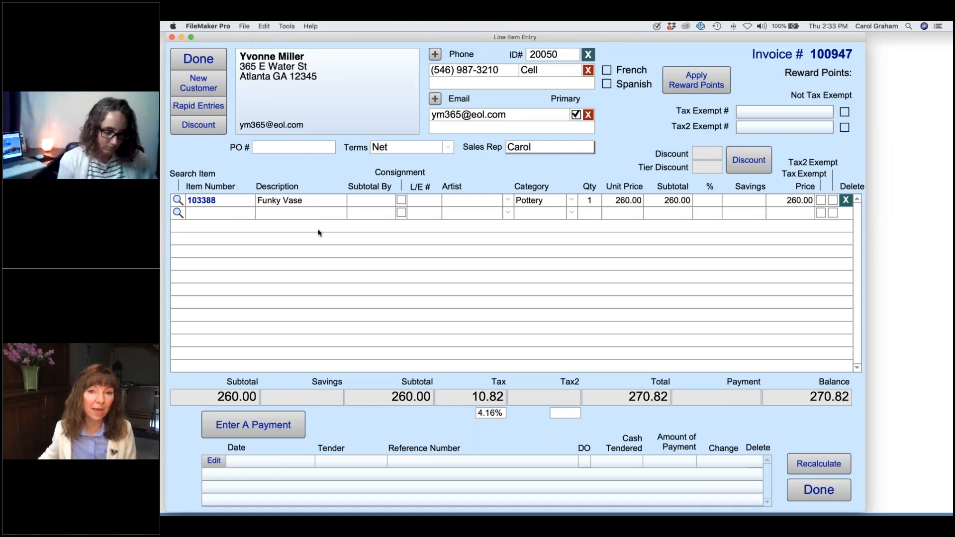
Set the quantity of the Funky Vase line on the new invoice to -1
click(592, 204)
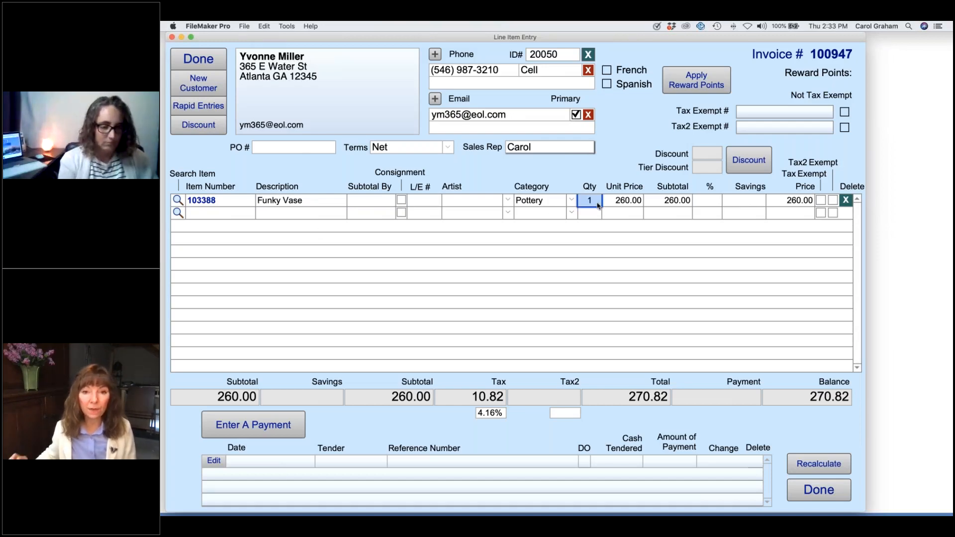
text(-)
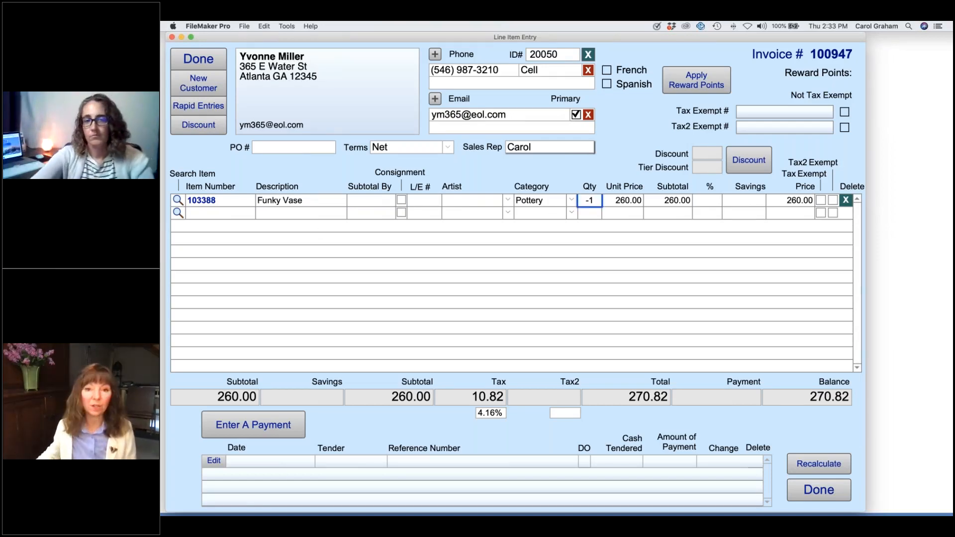
click(542, 256)
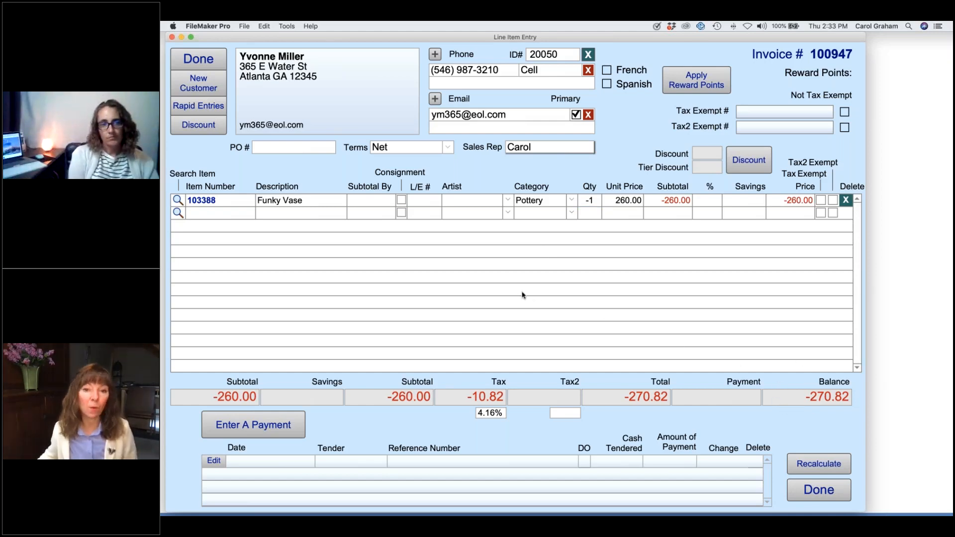
Record a payment of -135.00 with the tender Refund - VISA on the Funky Vase return invoice
click(276, 427)
scroll(292, 223, down, 3)
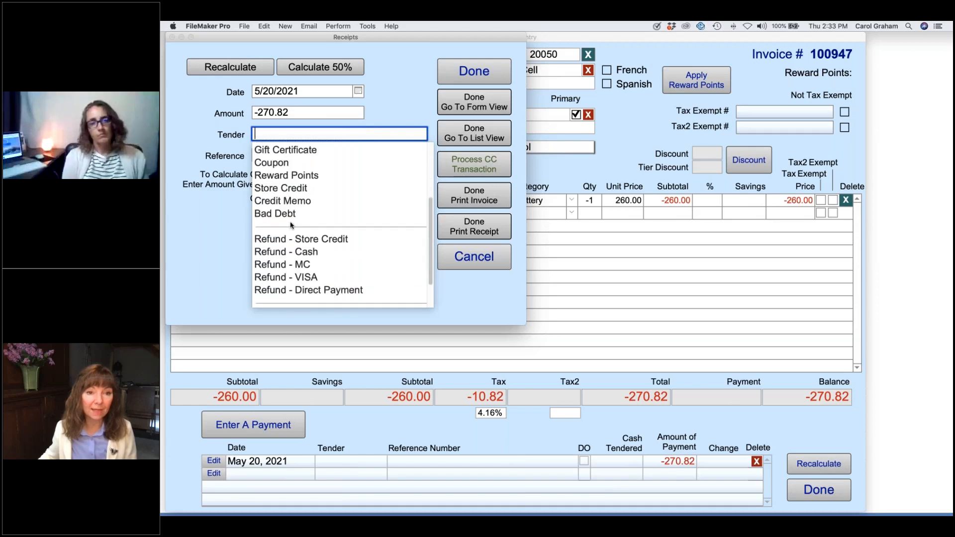
click(286, 277)
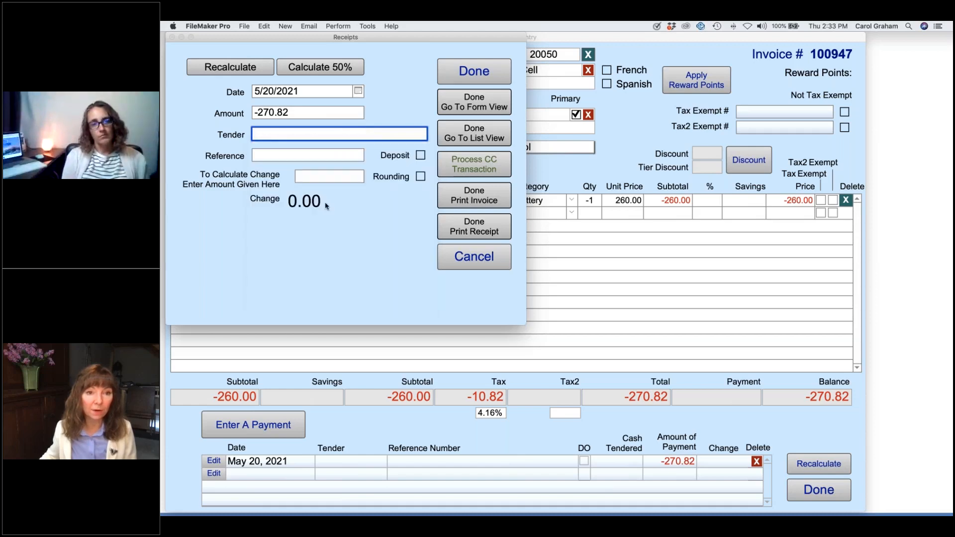
click(298, 114)
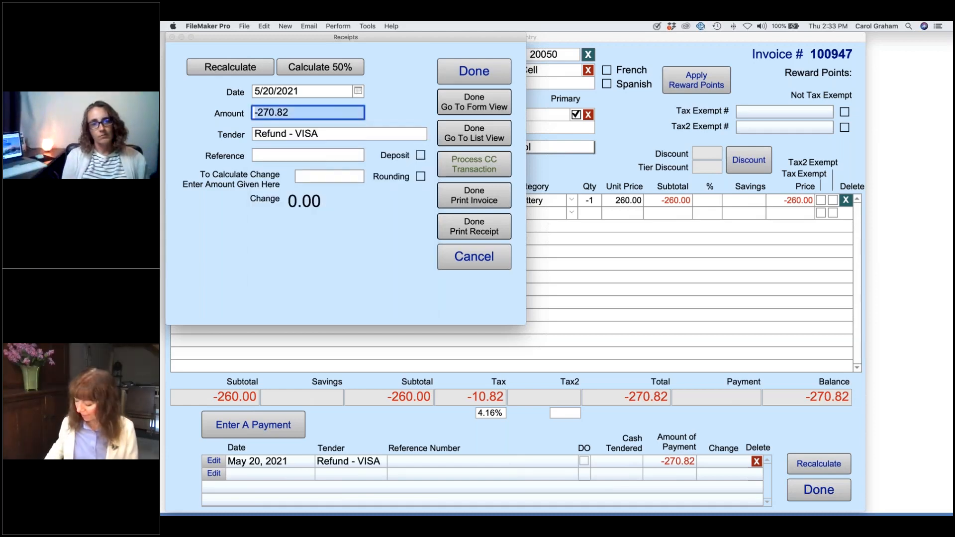
key(BackSpace)
text(-135.00)
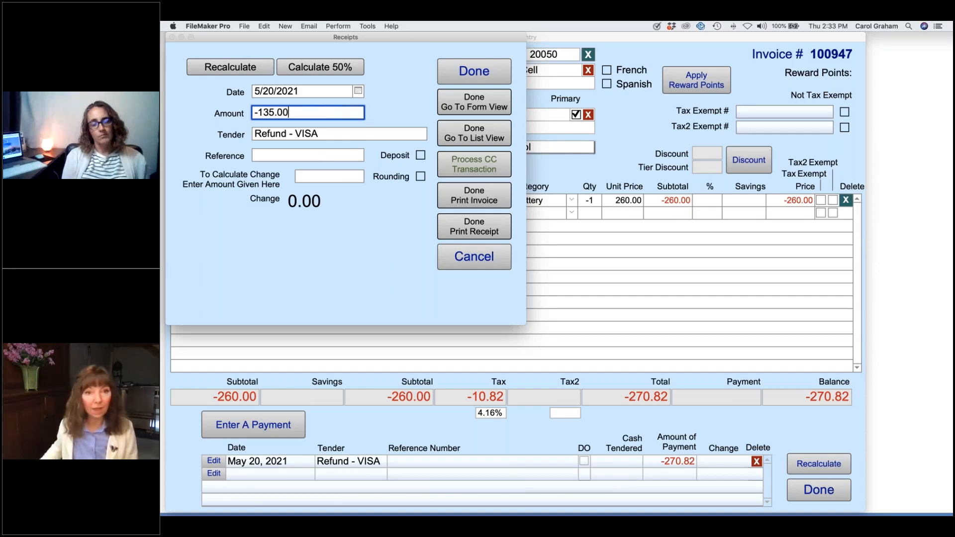
click(411, 112)
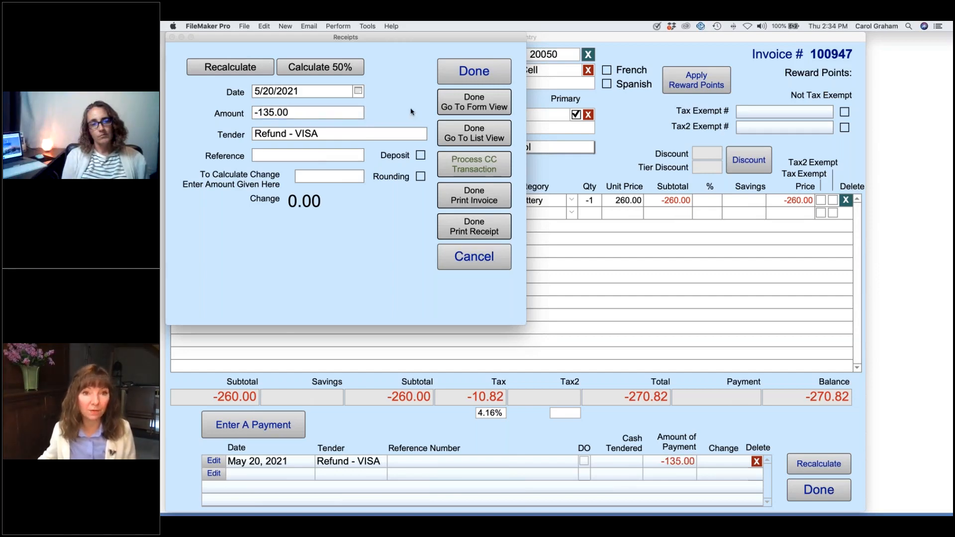
click(474, 71)
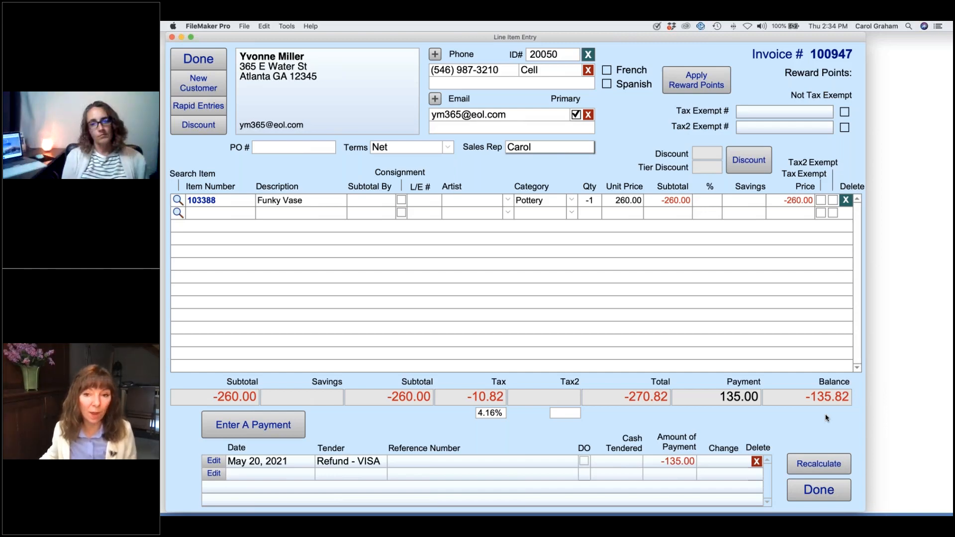
Record a payment of -135.82 with the tender Credit Memo on the return invoice and finish its data entry
click(276, 425)
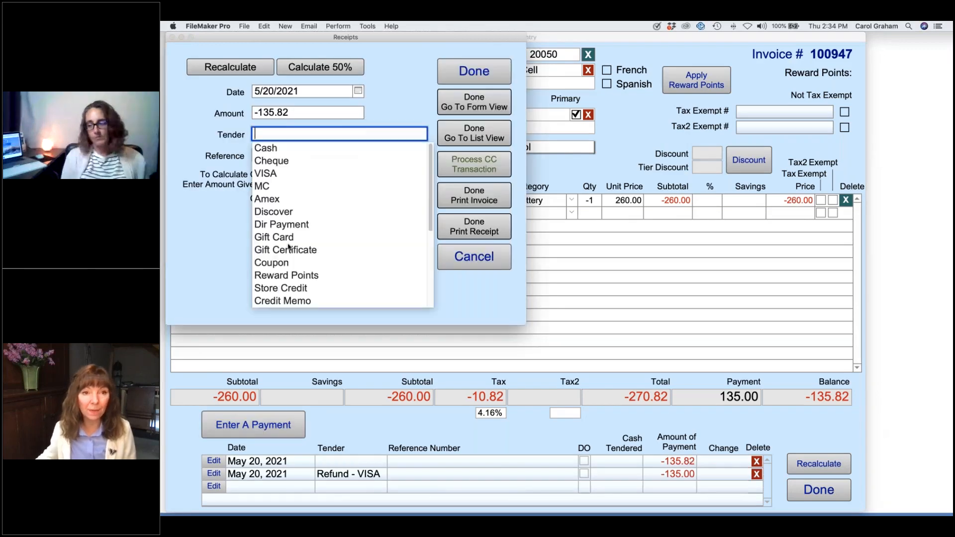
scroll(294, 239, down, 2)
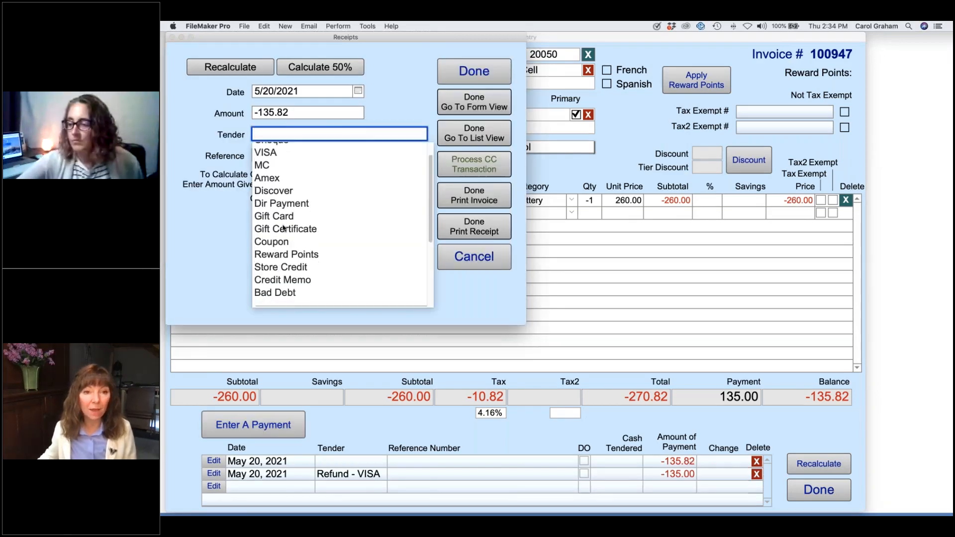
click(304, 274)
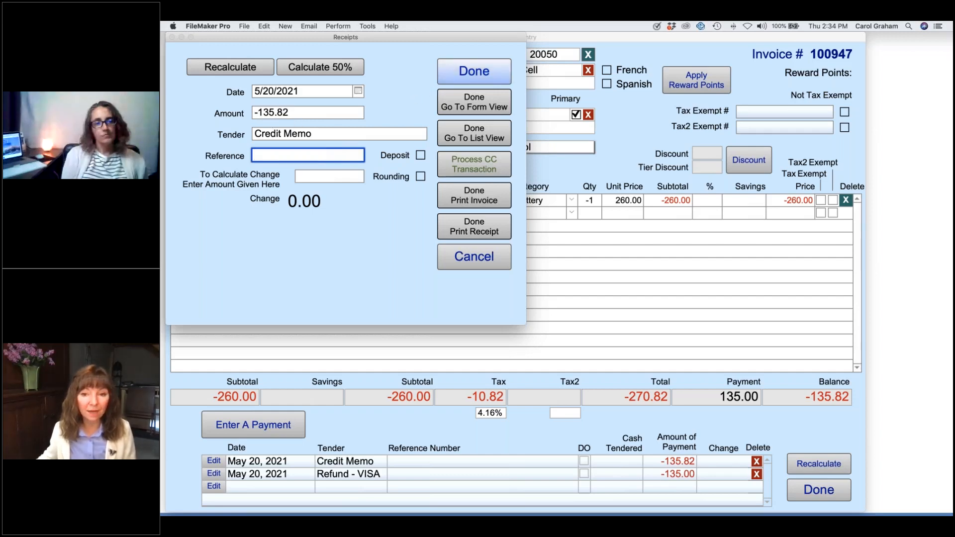
click(462, 74)
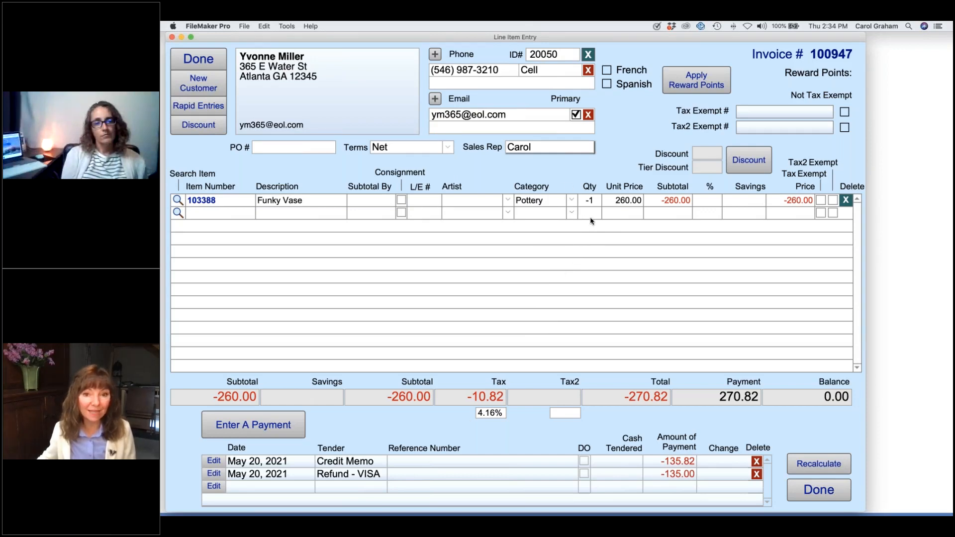
click(207, 64)
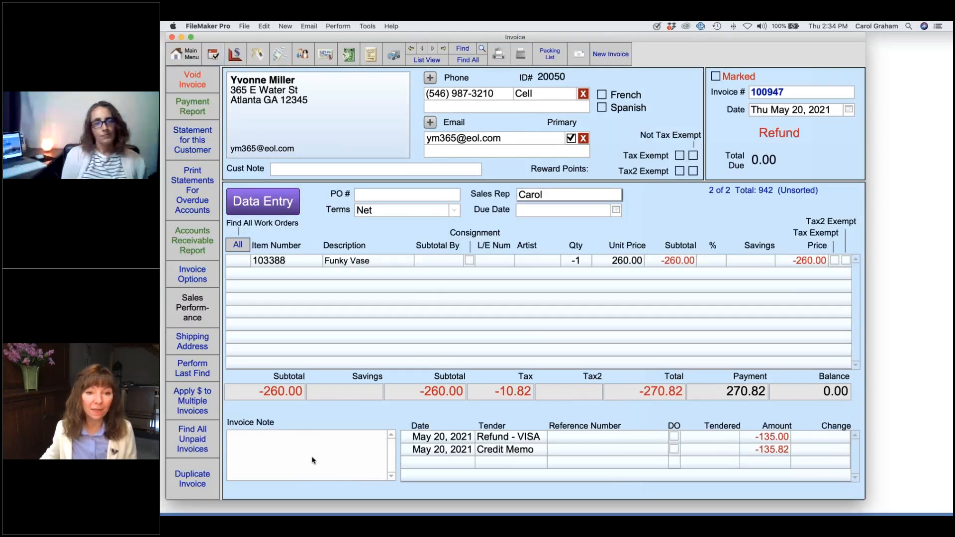
Enter the invoice note "Refund invoice. See original invoice" followed by the original invoice's number on the return invoice
click(313, 460)
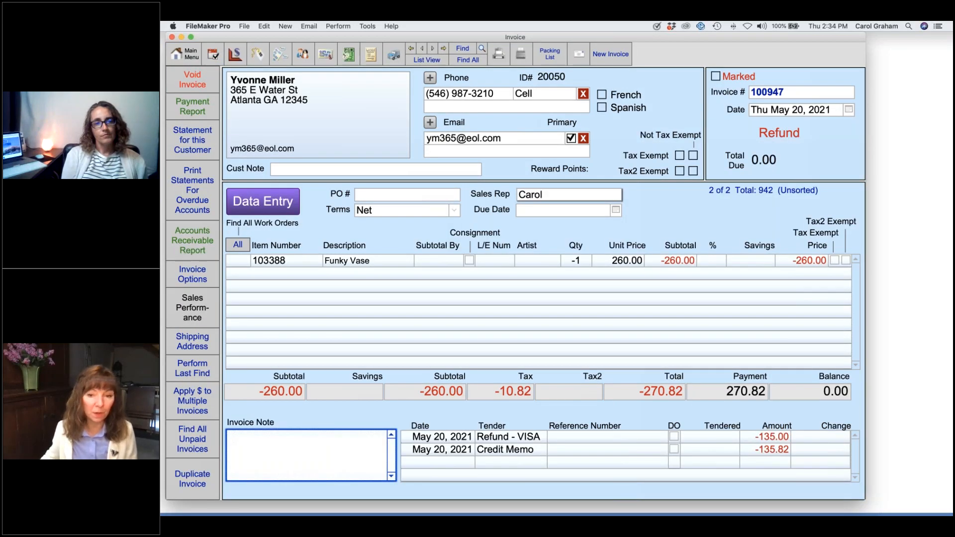
text(Re)
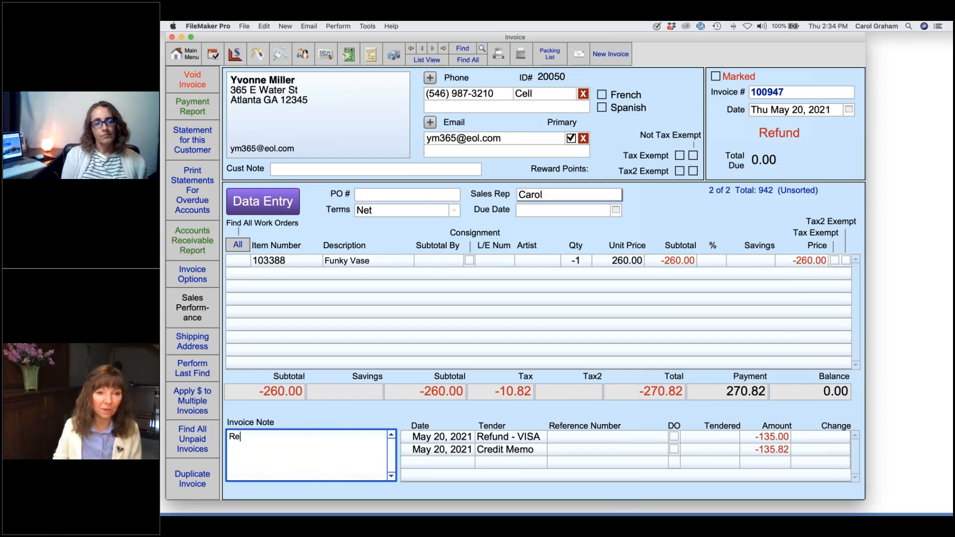
text(f)
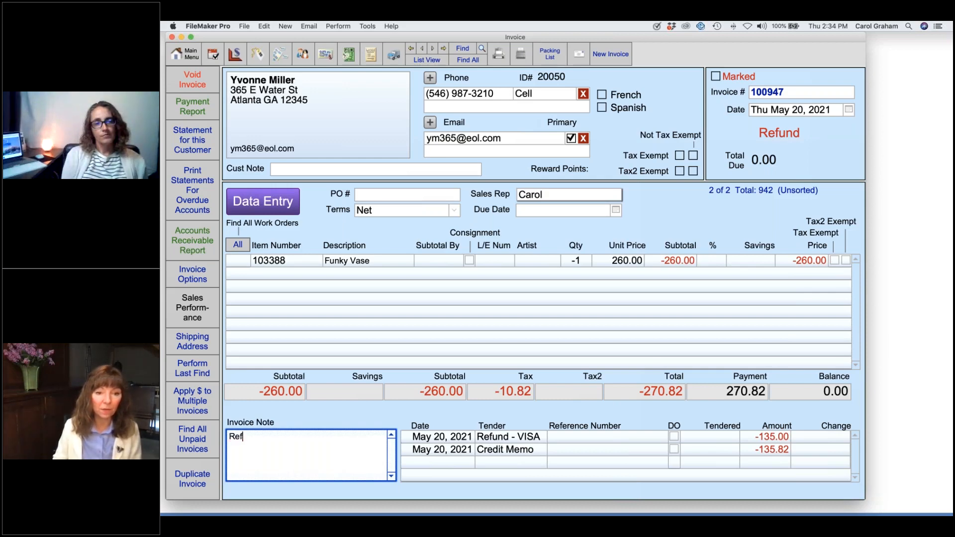
text(und invoice)
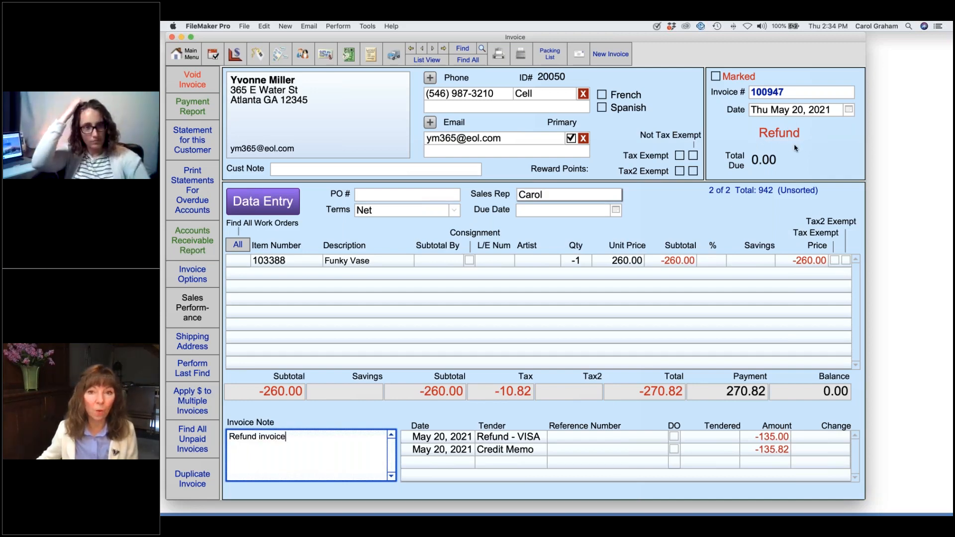
text(. )
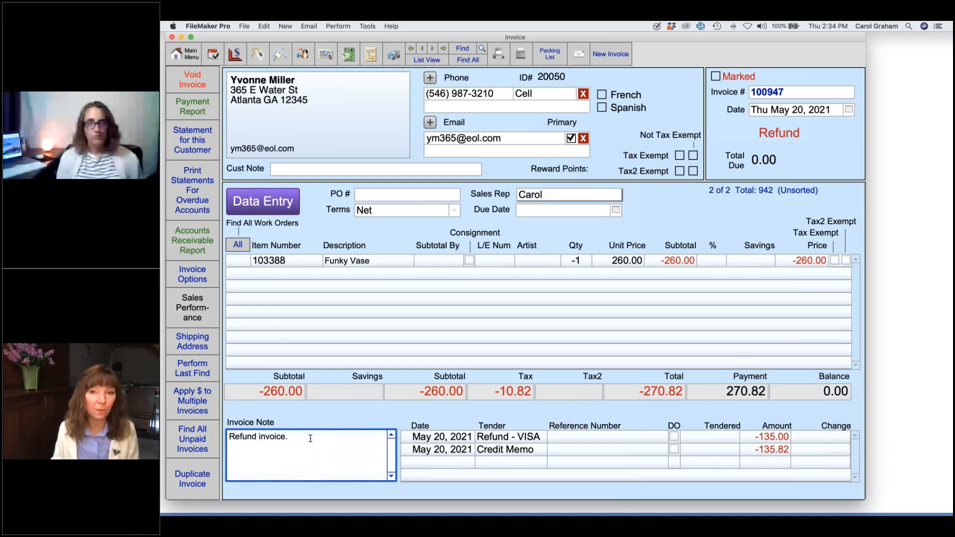
text(See)
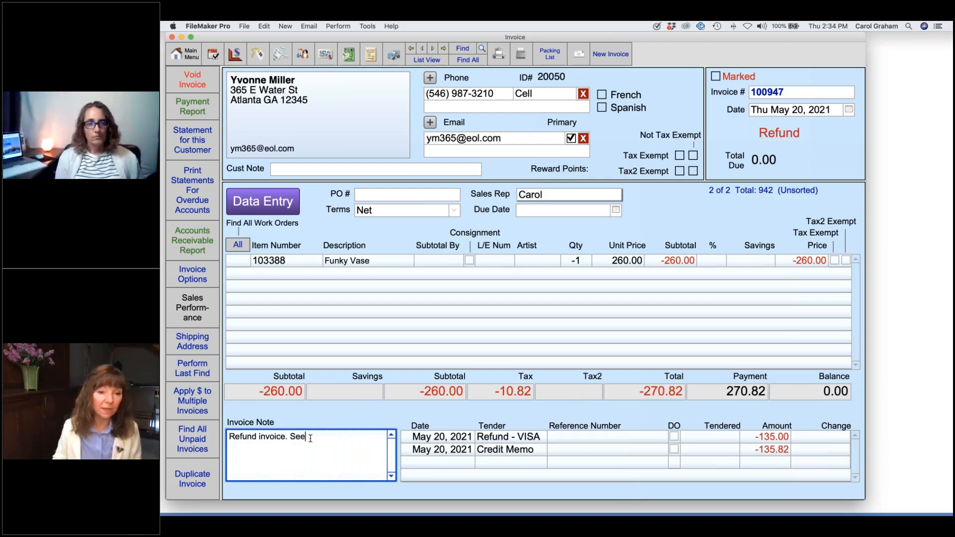
text( original invoice)
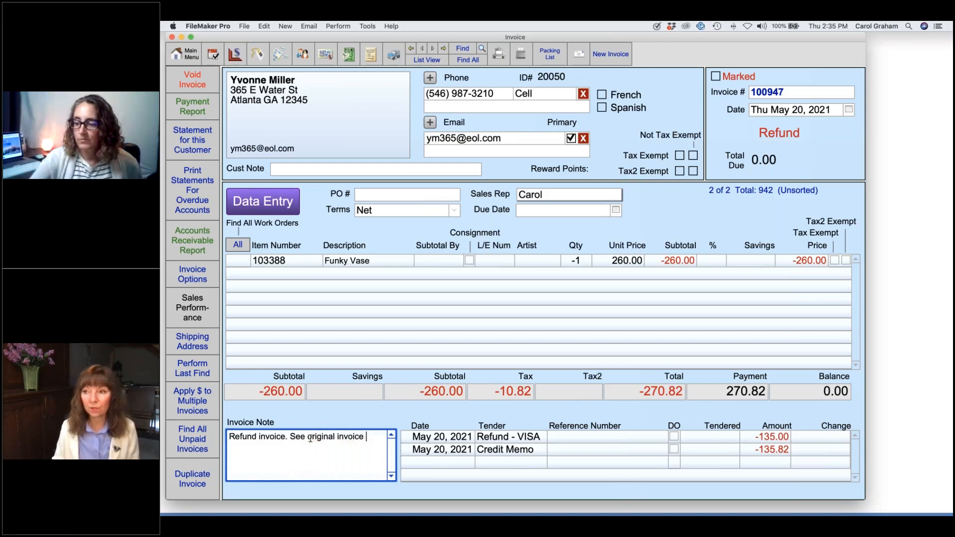
text( 100939)
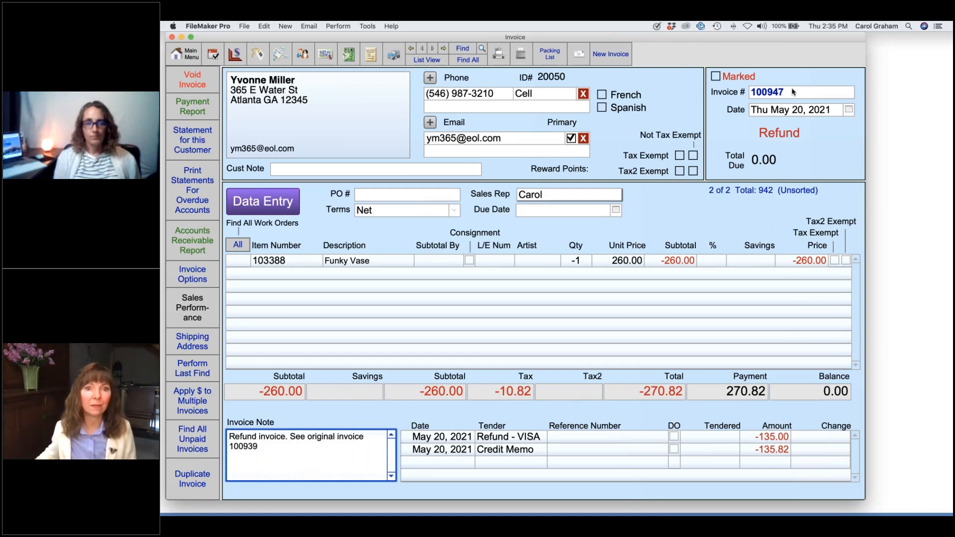
click(657, 210)
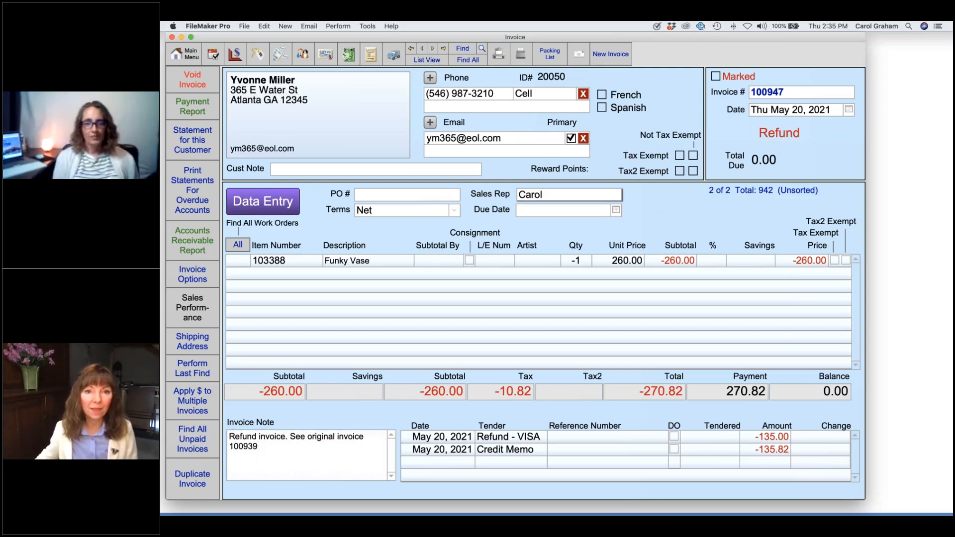
Find the Funky Vase customer's invoices by first name and review the original invoice, the invoice list and the refund invoice
click(466, 49)
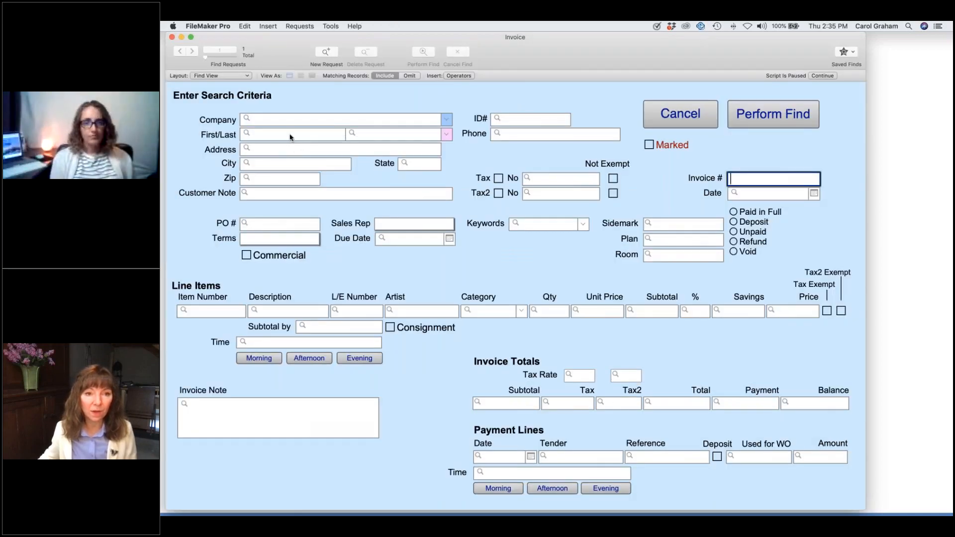
text(yvon)
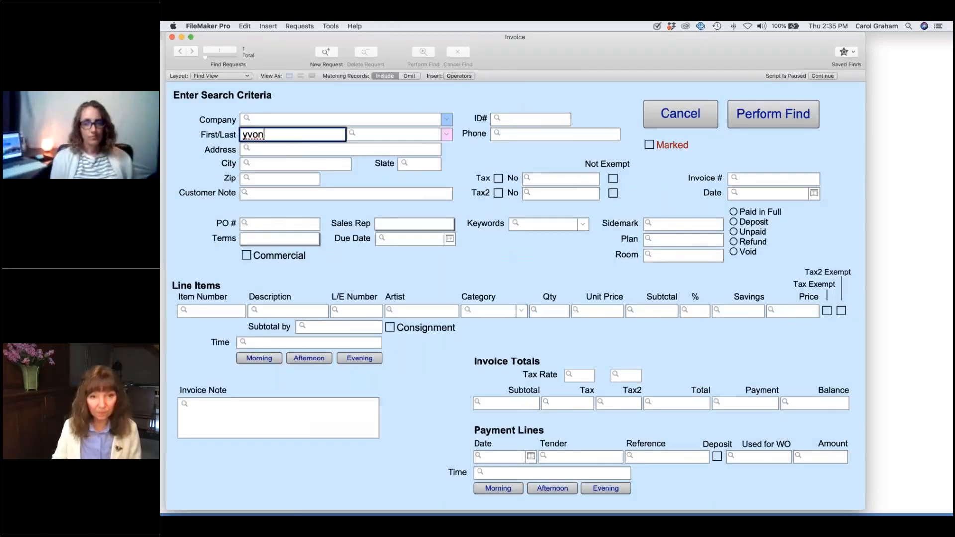
key(Return)
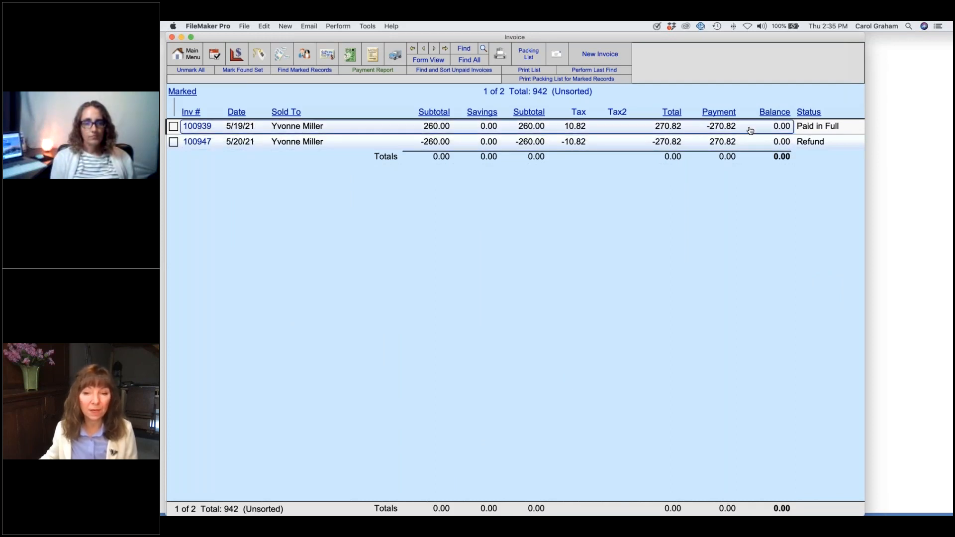
click(457, 127)
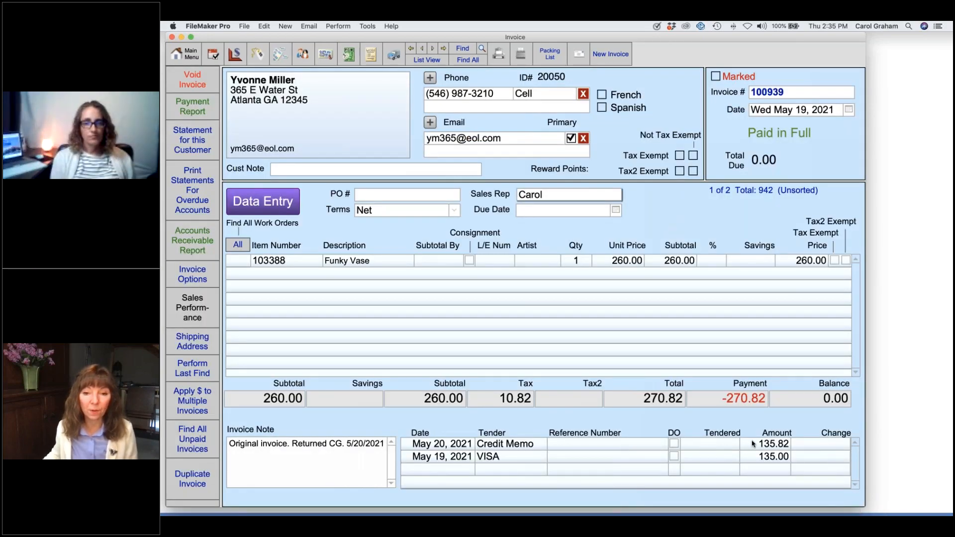
click(427, 60)
click(425, 148)
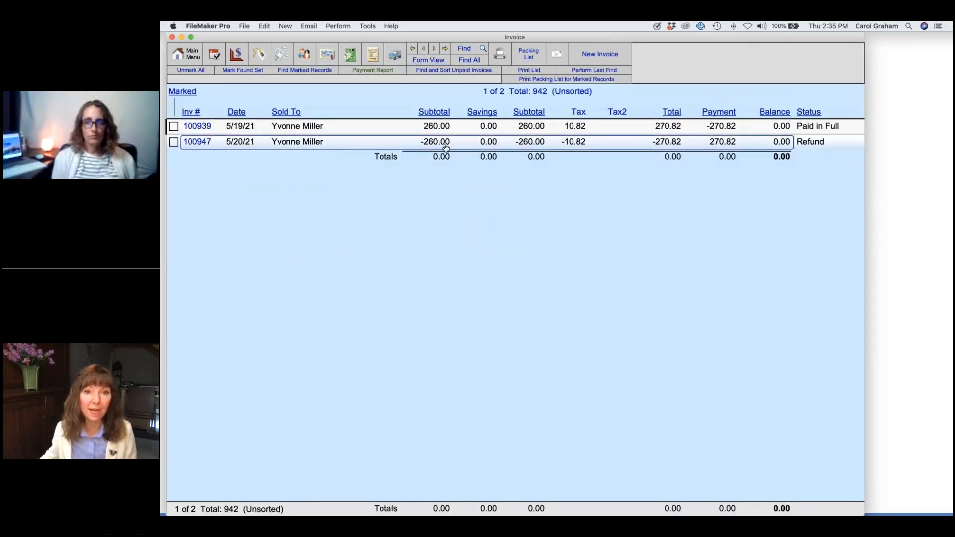
click(811, 144)
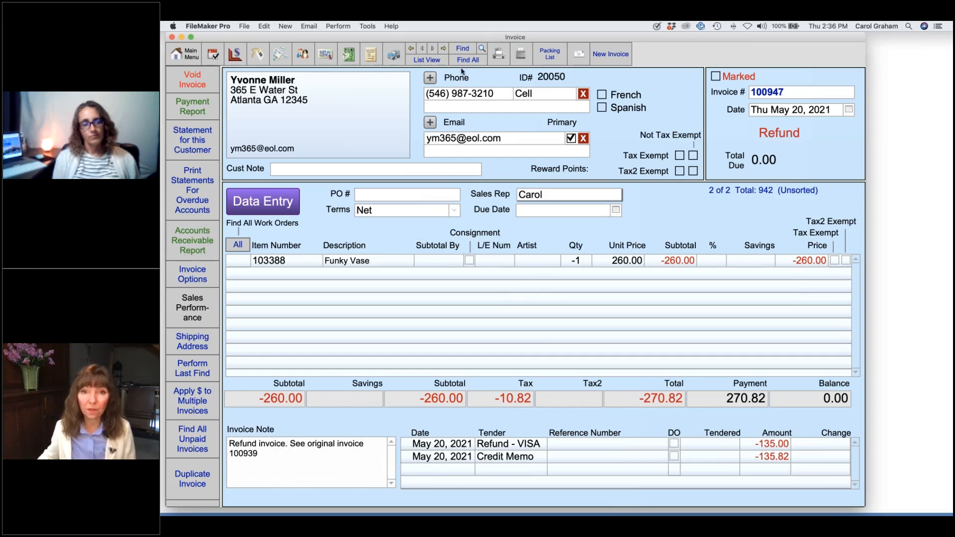
Find the invoice for the Vase, Green 10" by its invoice number
click(463, 48)
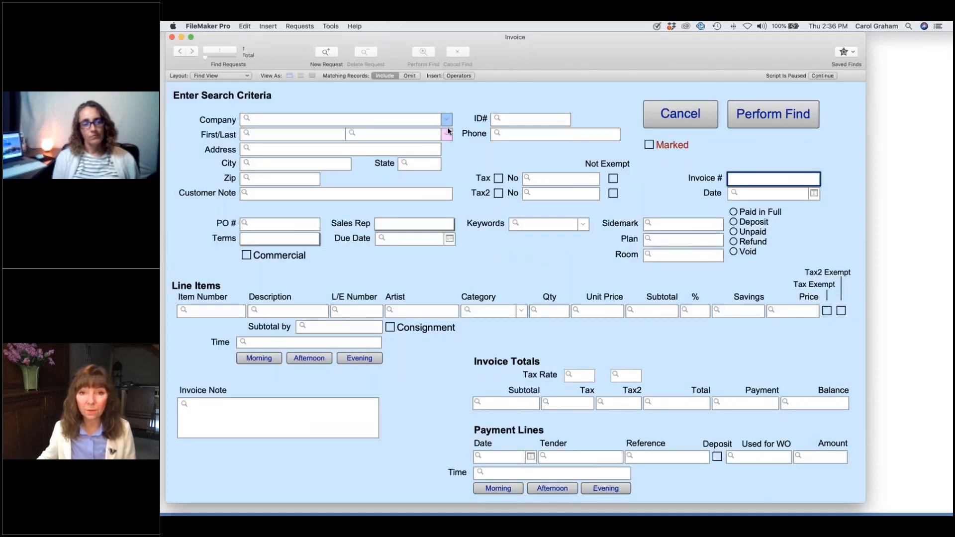
text(1)
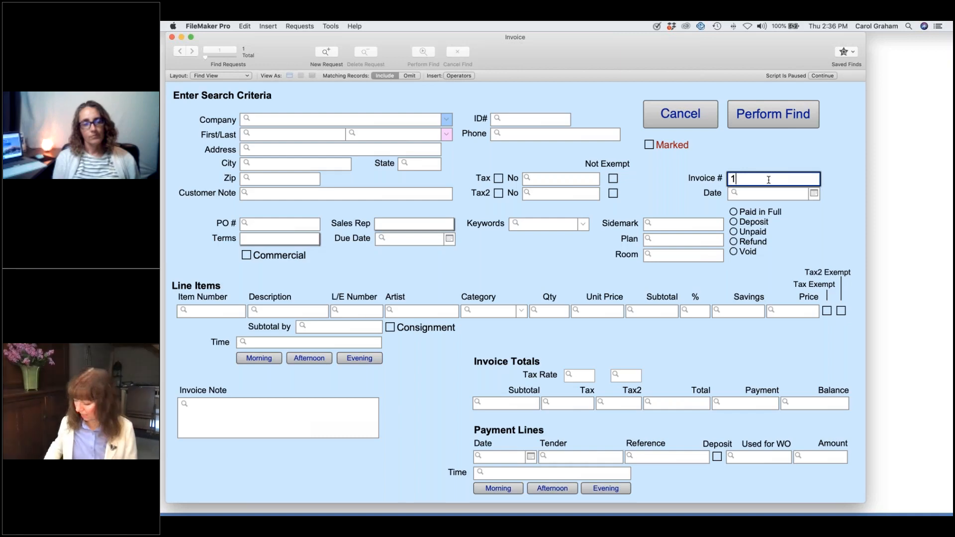
text(00938)
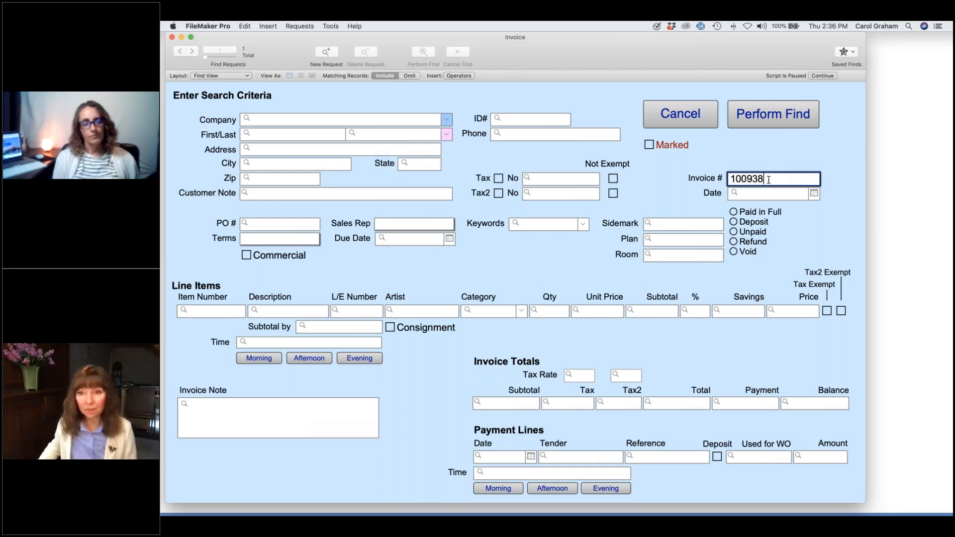
key(Return)
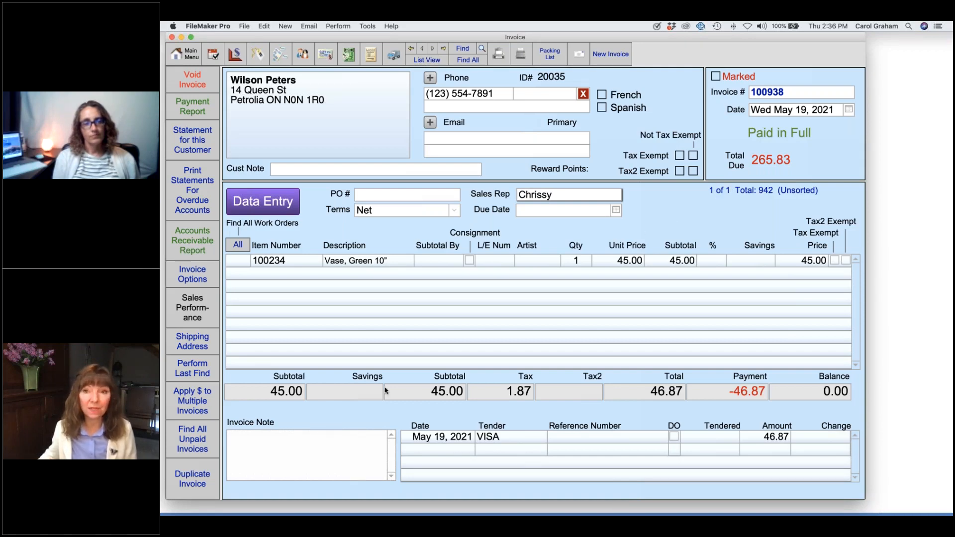
Enter the invoice note "Returned product. CG. 5/20/2021" on the original Vase, Green 10" invoice
click(309, 458)
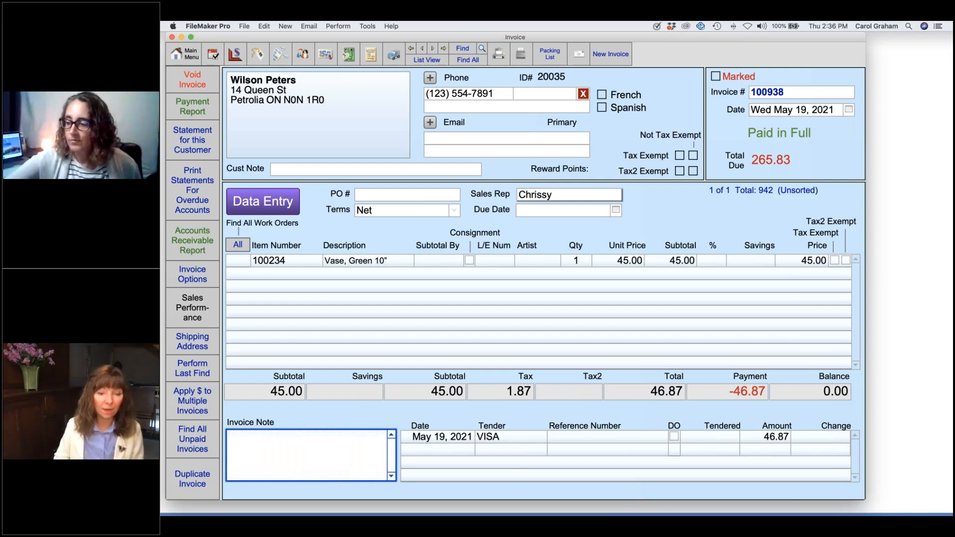
text(R)
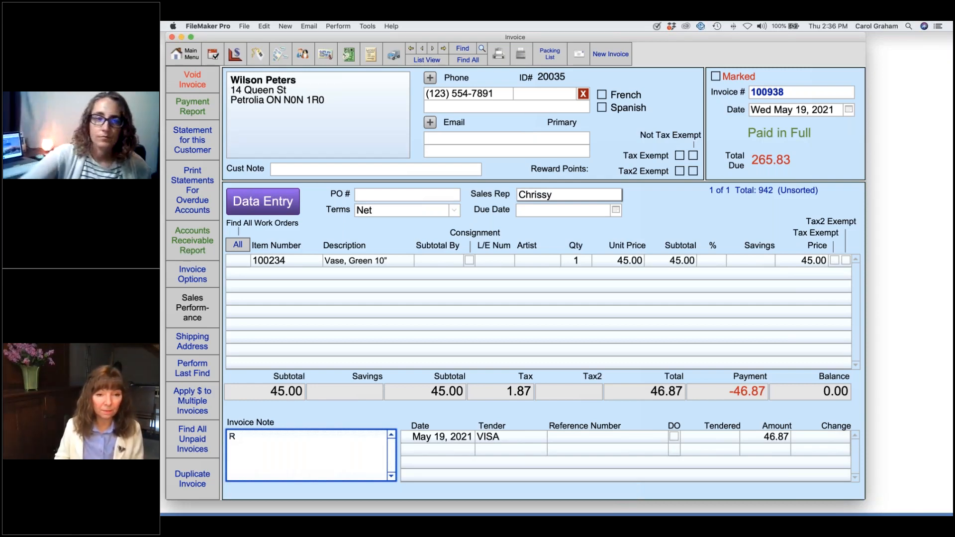
text(eturn)
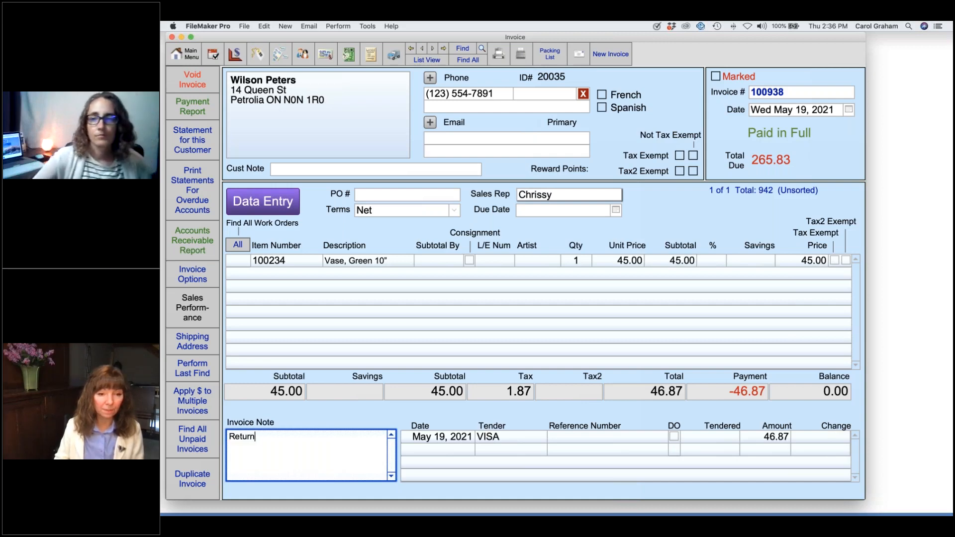
text(ed prodi)
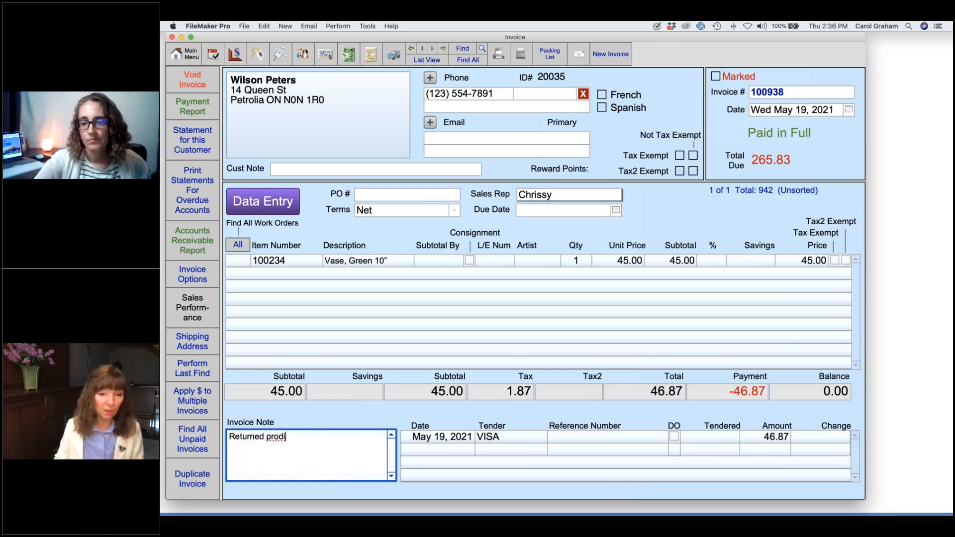
key(BackSpace)
text(uct. )
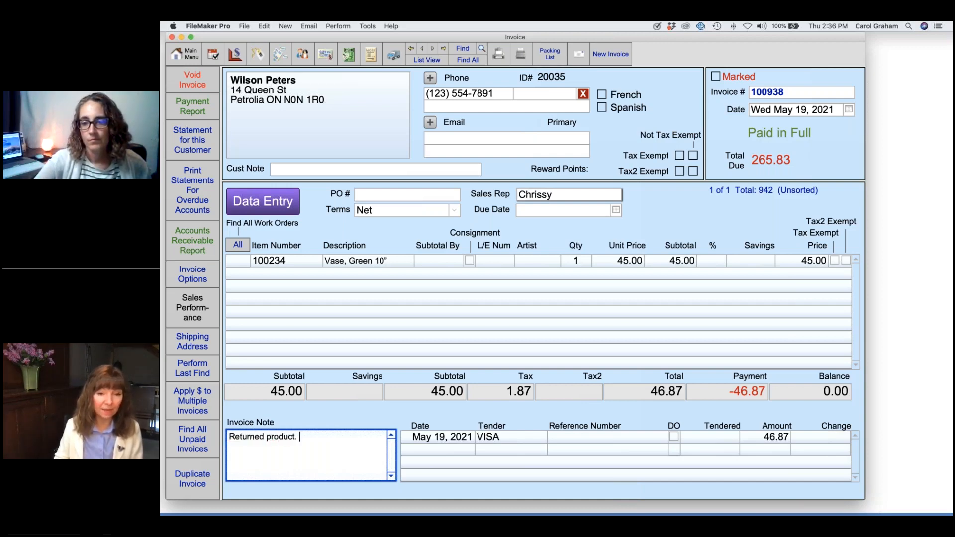
text(CG)
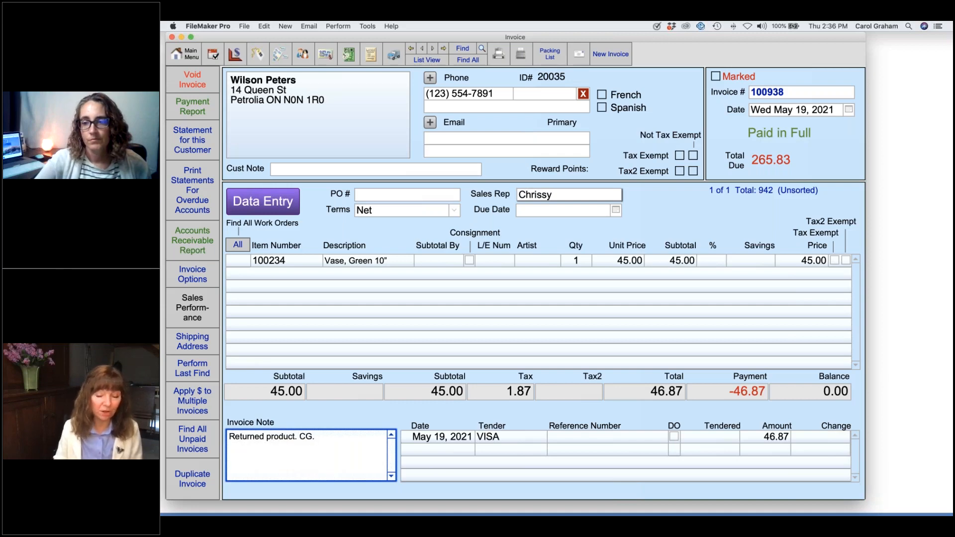
text(. 5/20/2021)
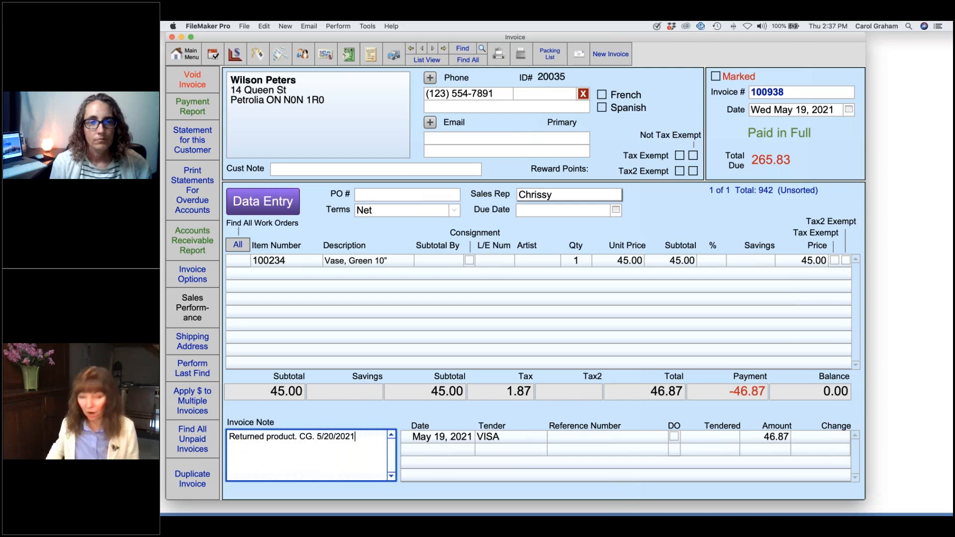
click(374, 412)
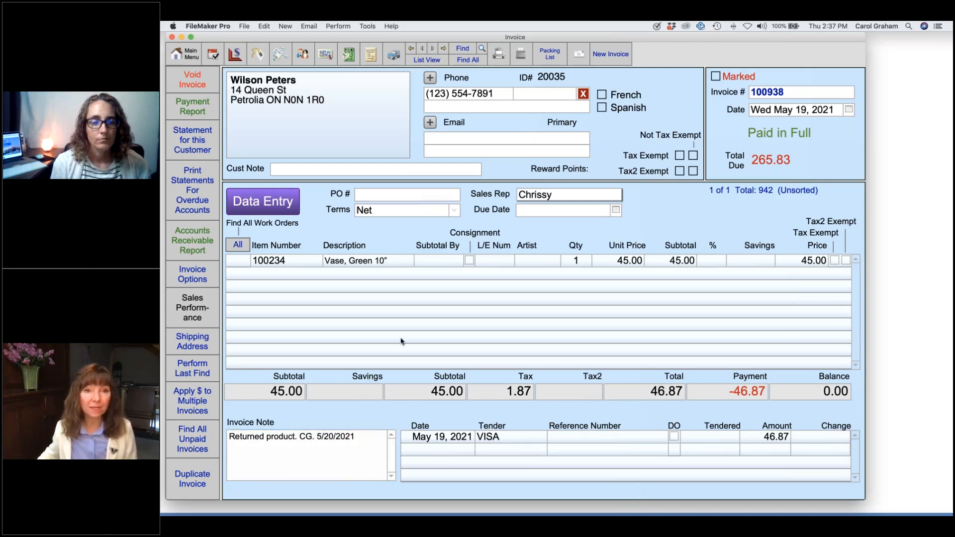
Create a new invoice for the same customer by searching for the customer's first name
click(609, 58)
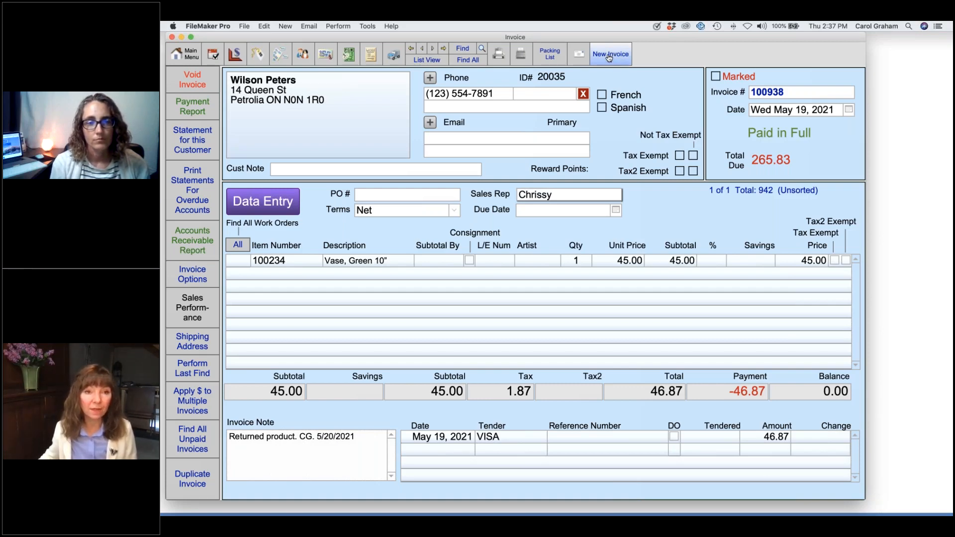
text(wilson)
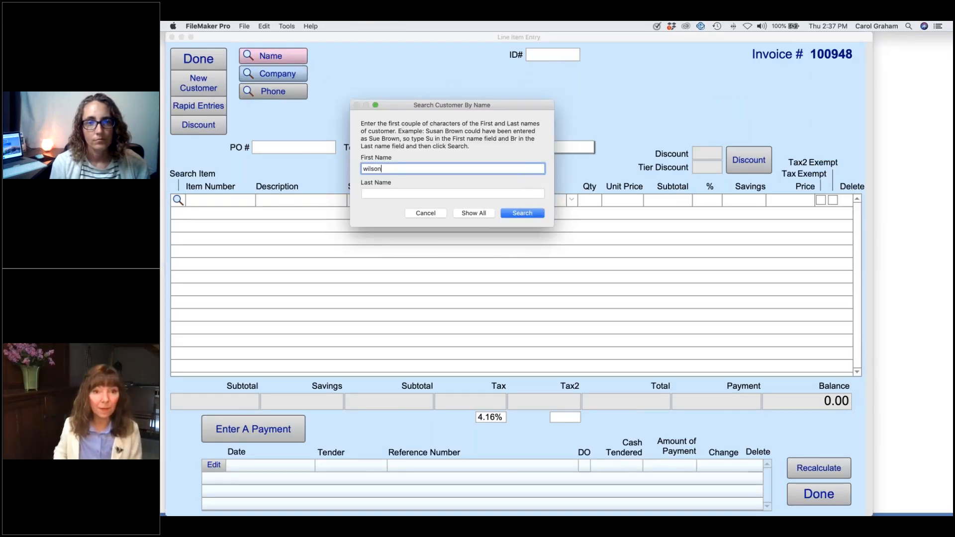
key(Return)
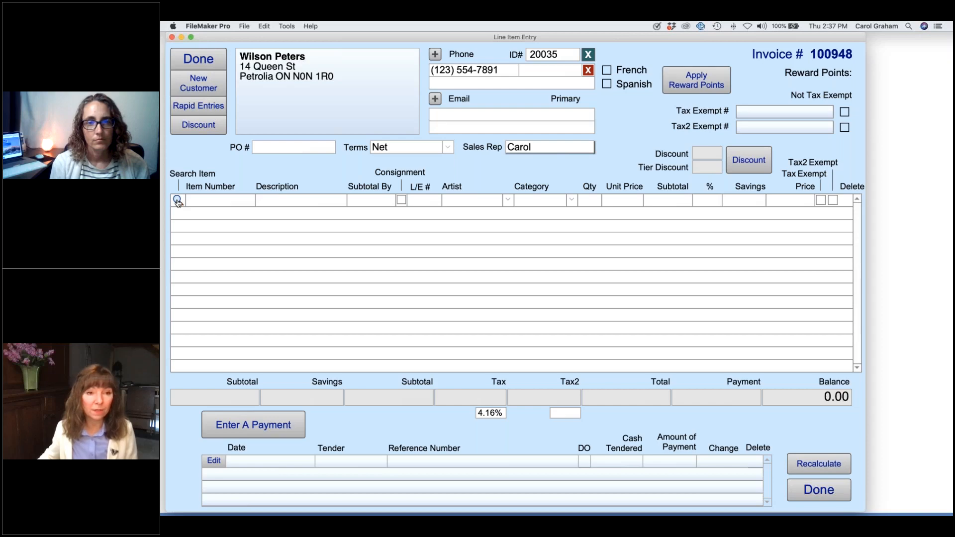
Add the Vase, Green 10" to the new invoice through a description search and set its quantity to -1
click(178, 200)
click(292, 249)
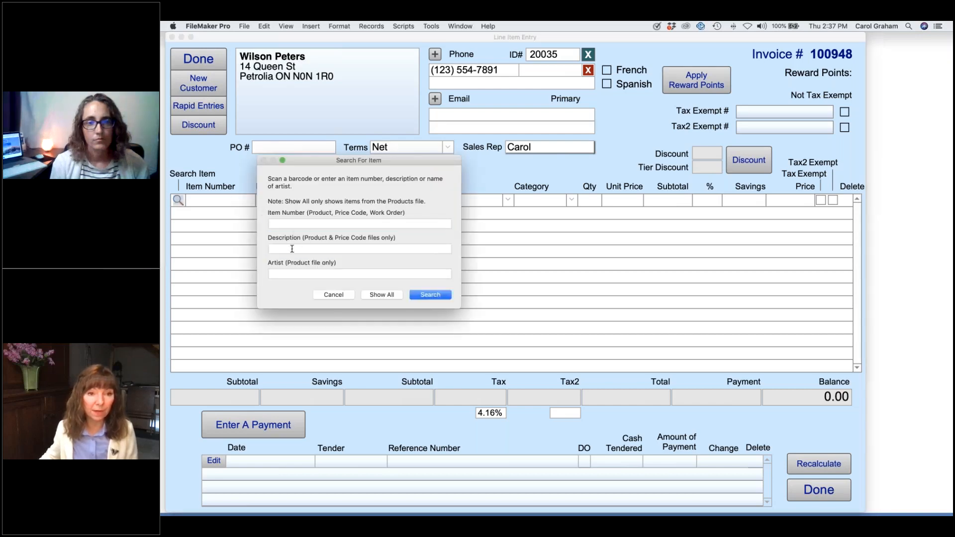
text(green vas)
key(Return)
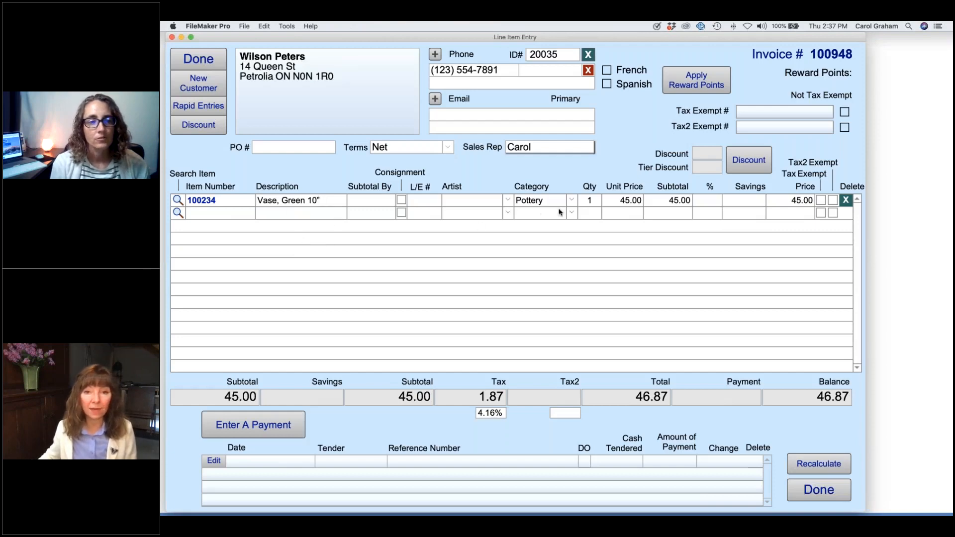
click(592, 201)
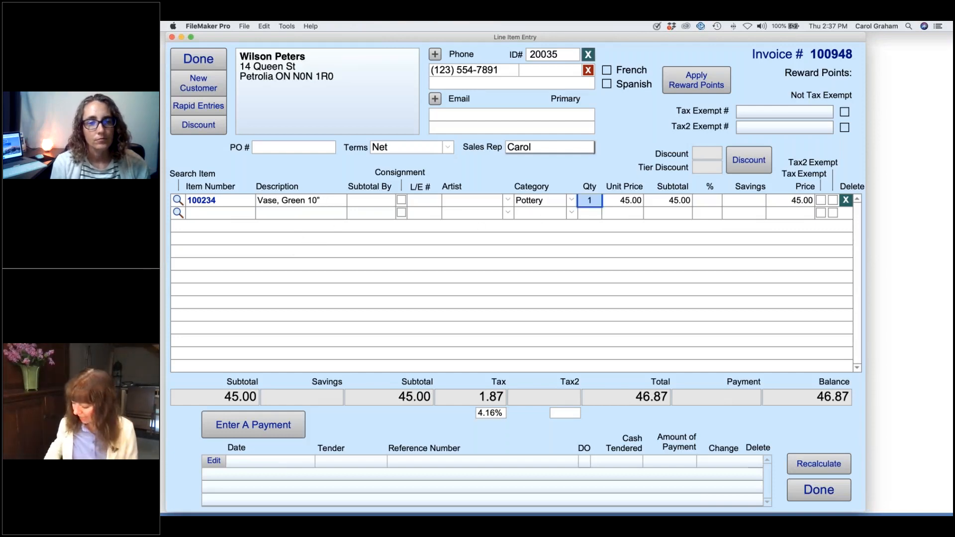
text(-1)
click(575, 231)
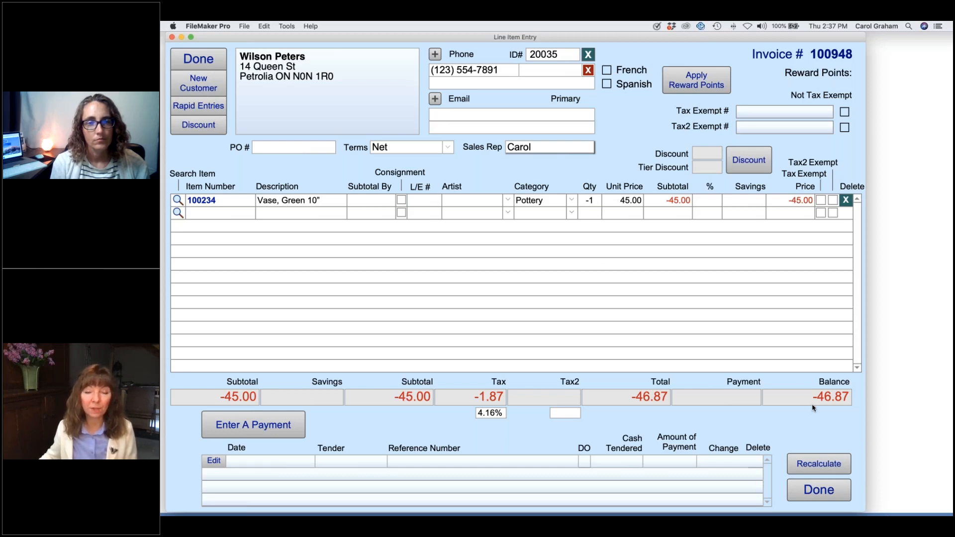
Start a payment on the refund invoice and add "Refund - Discovery" to the tender value list below "Refund - Cash"
click(278, 429)
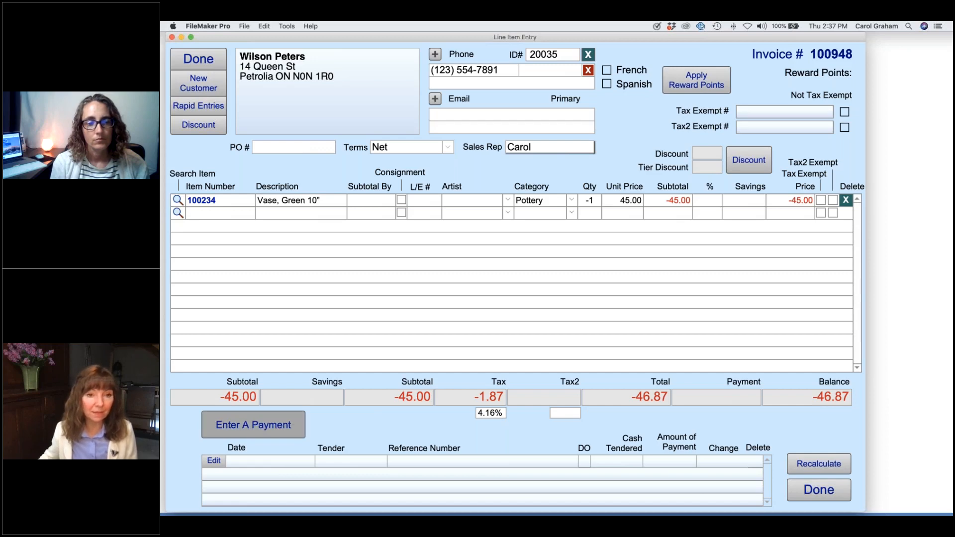
scroll(328, 239, down, 5)
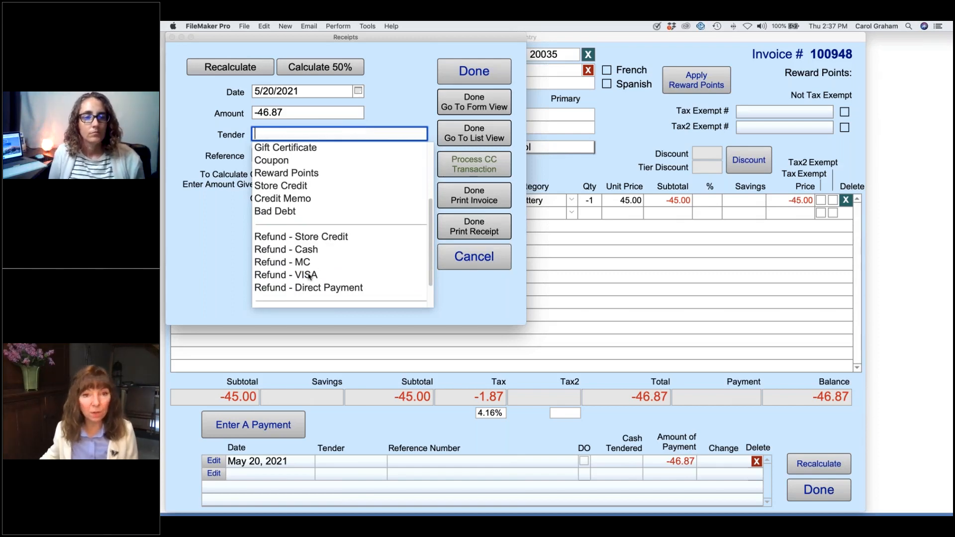
scroll(309, 277, down, 3)
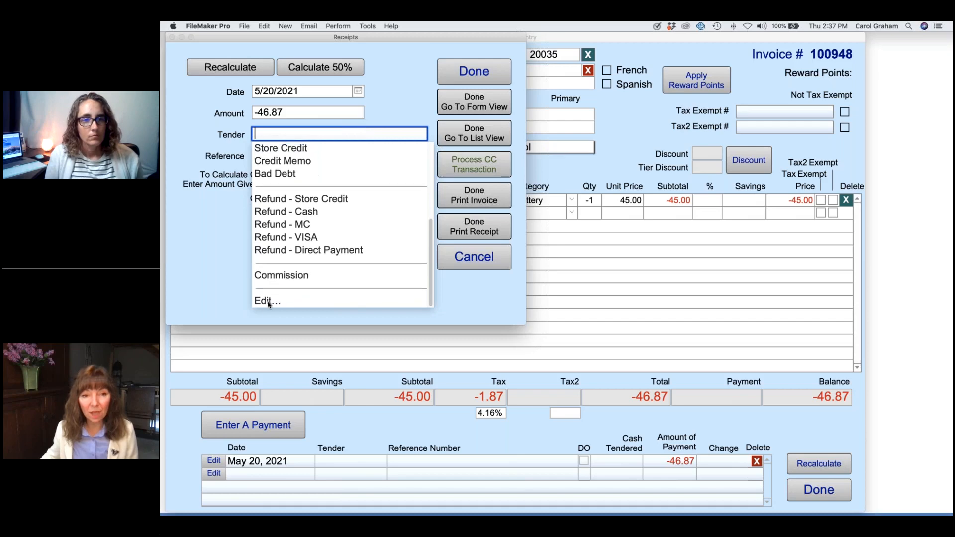
click(267, 299)
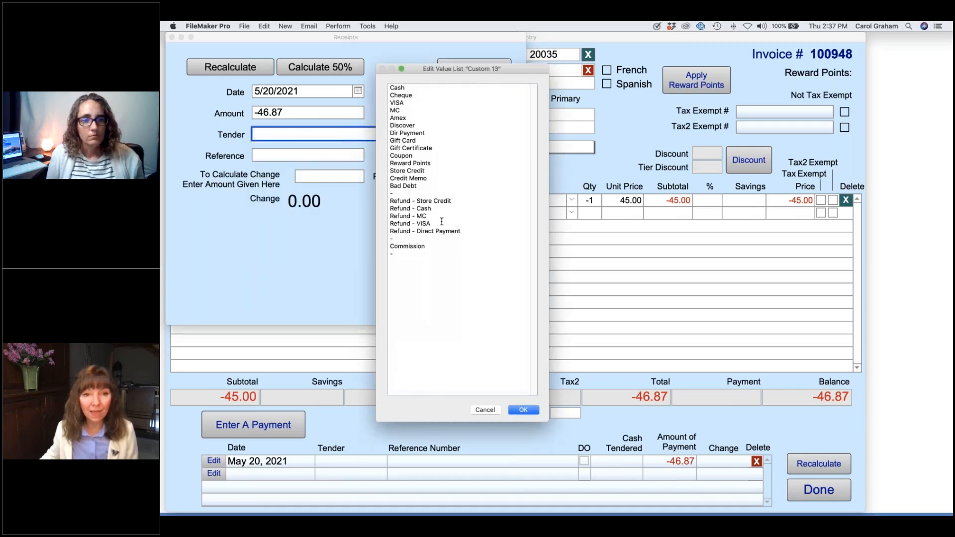
click(438, 222)
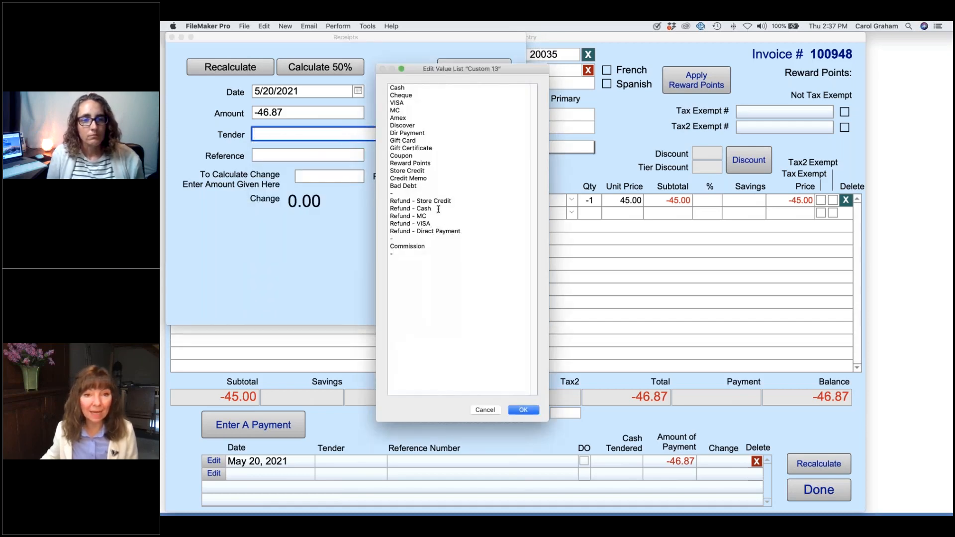
key(Return)
text(Re)
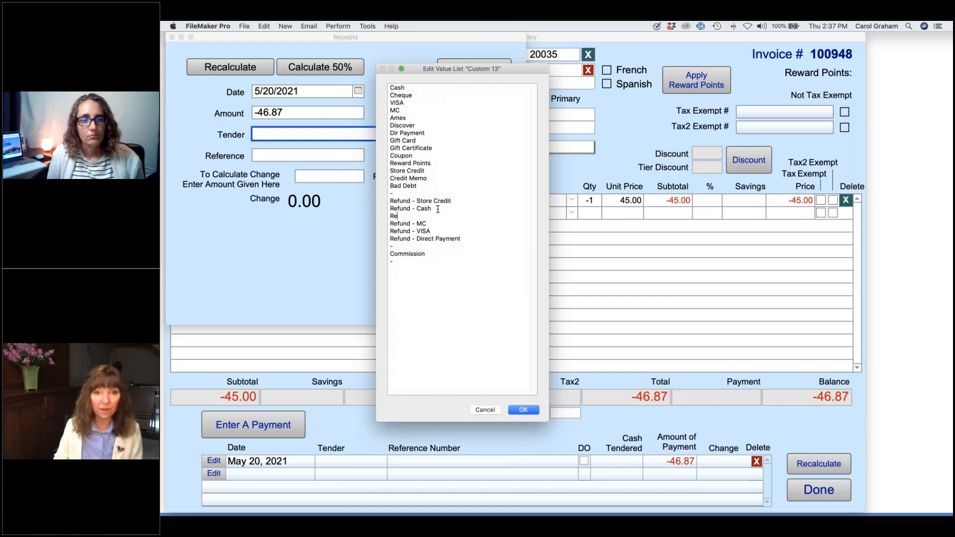
text(fund - )
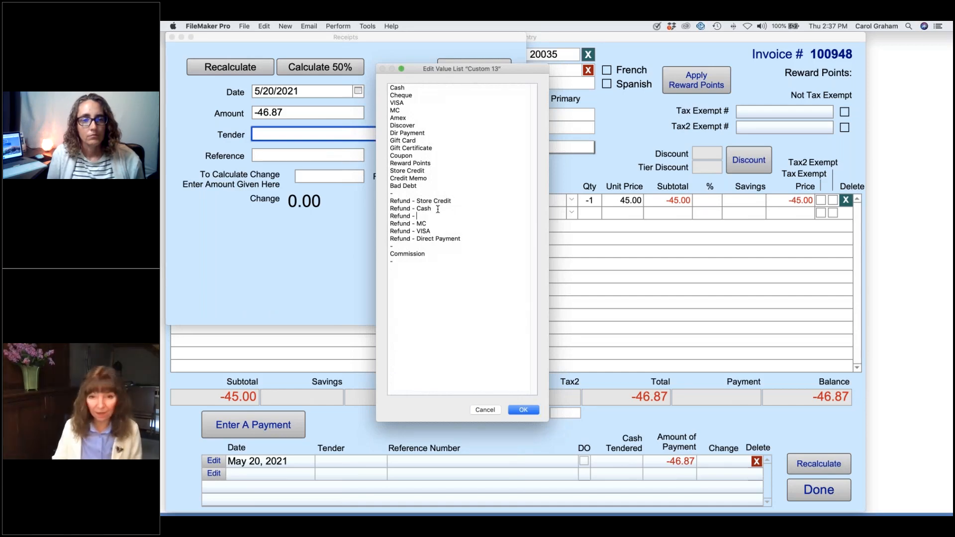
text(Discovery)
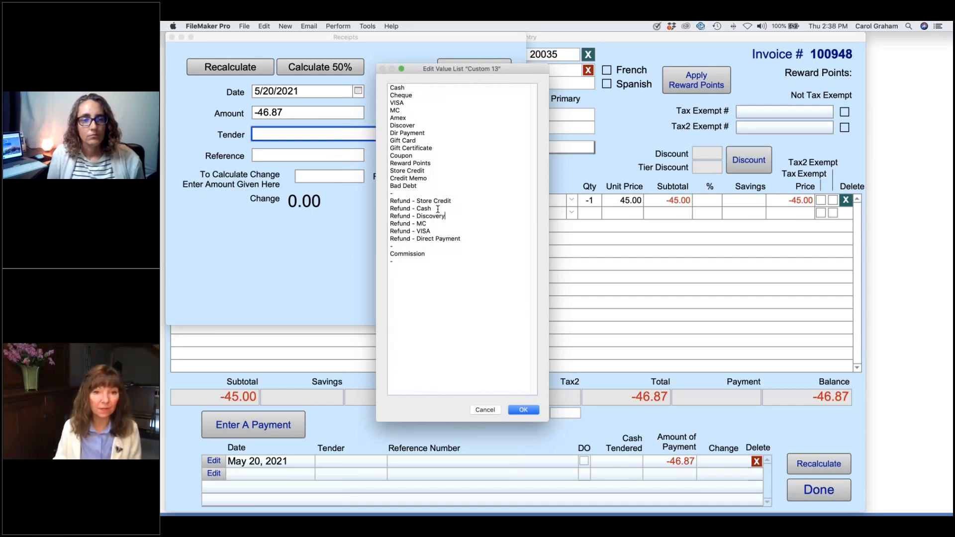
click(530, 413)
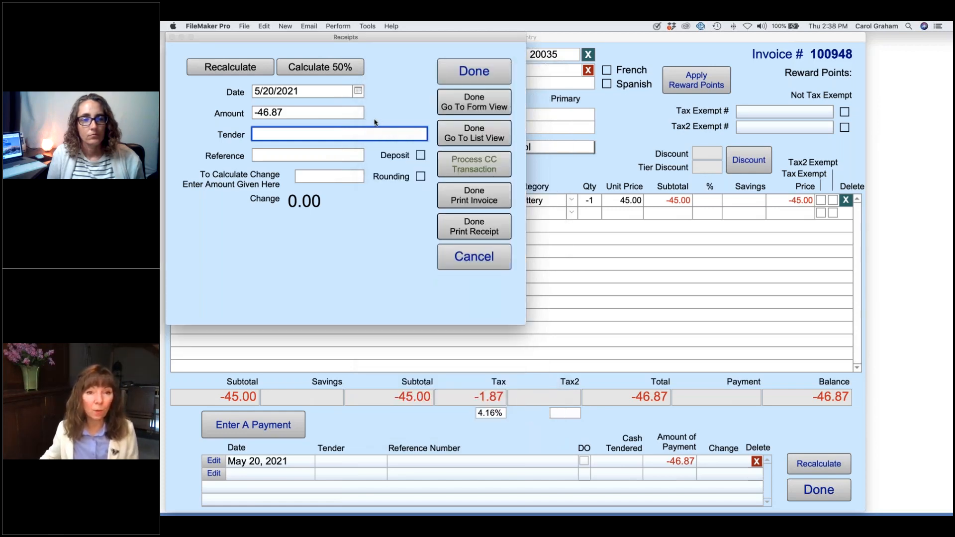
Set the -46.87 payment's tender to Refund - VISA, enter its reference number, and finish to the invoice's form view
click(359, 134)
scroll(350, 217, down, 2)
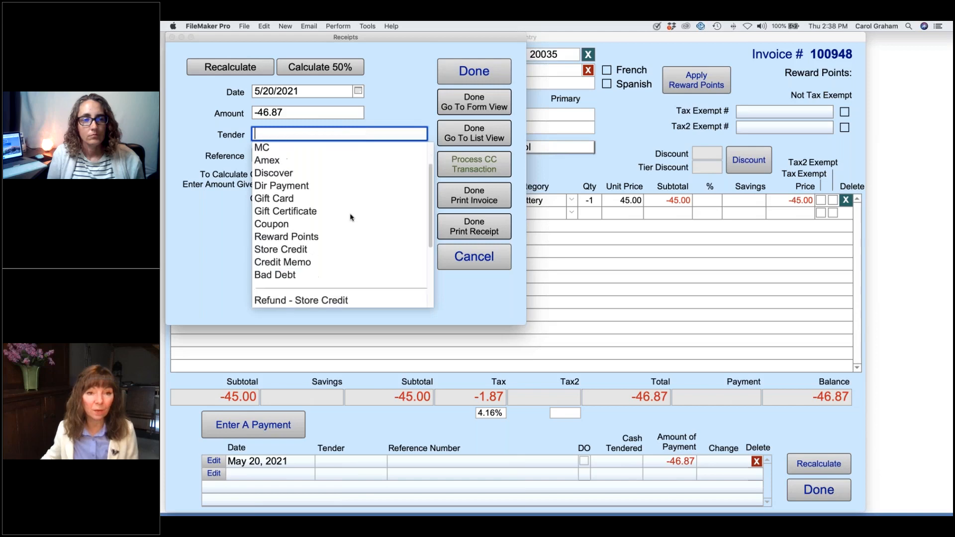
scroll(352, 218, down, 4)
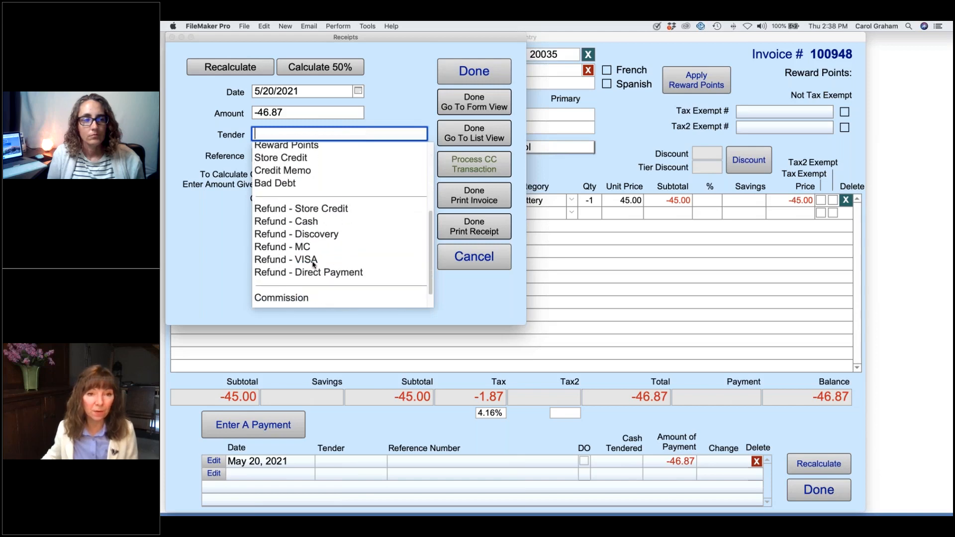
key(Escape)
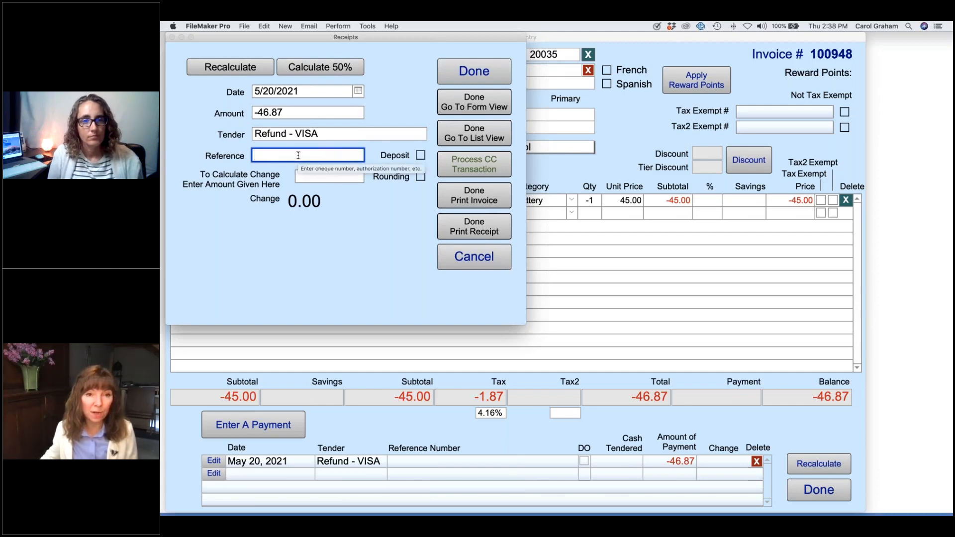
text(21546)
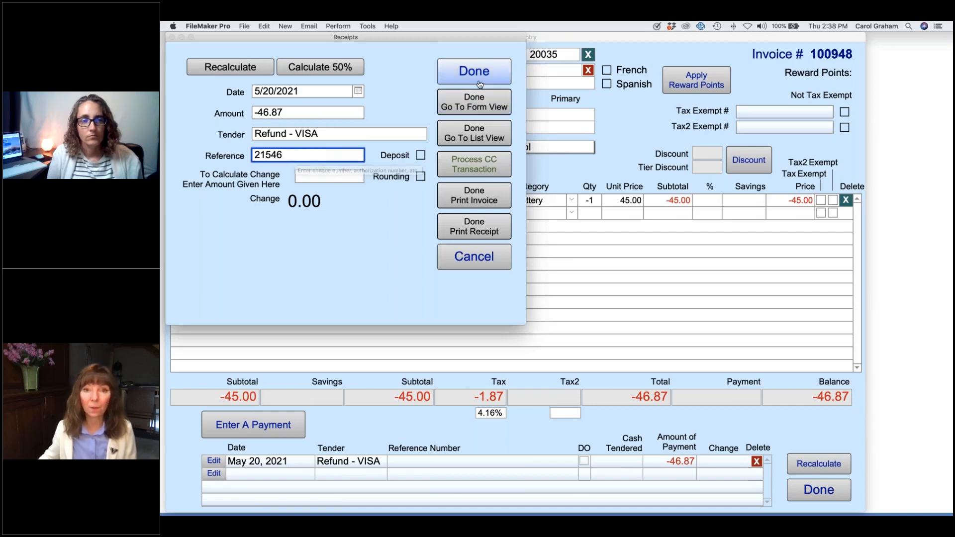
click(482, 107)
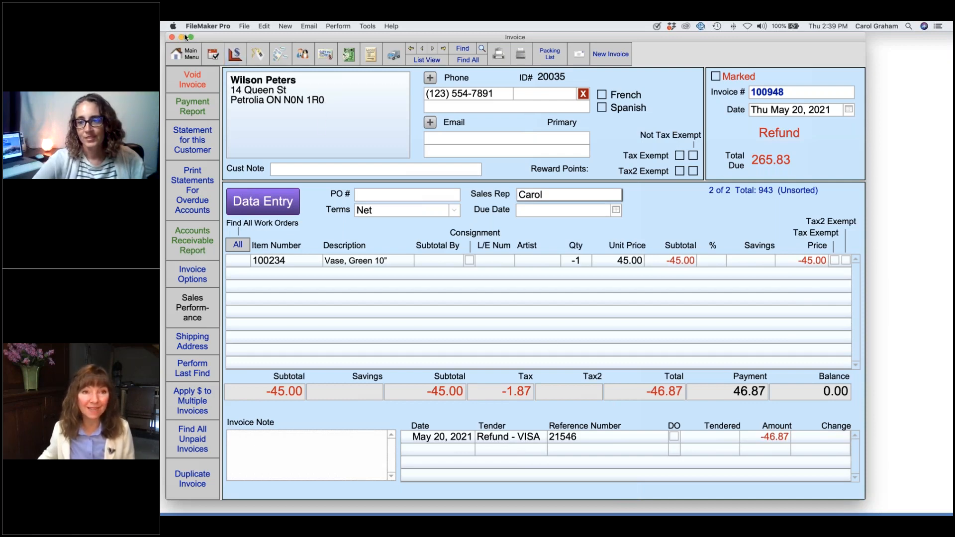
Return to the main menu, preview the accounts receivable report by invoices for dates ...1/1/2019, and continue past the preview
click(198, 27)
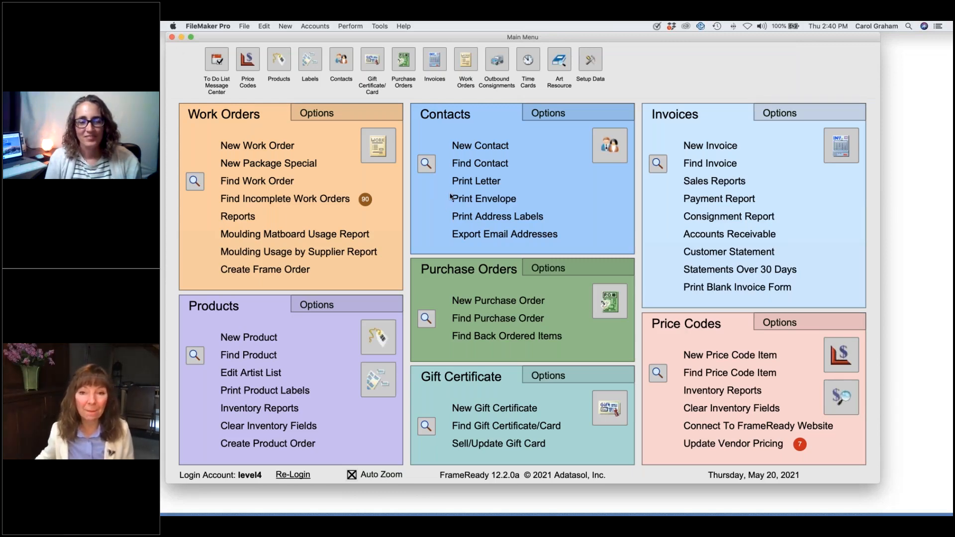
click(743, 237)
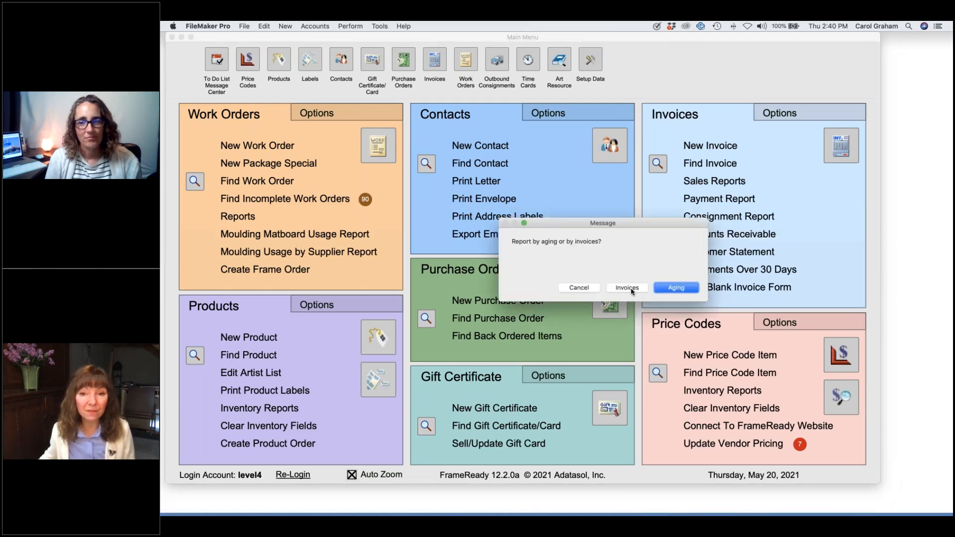
click(628, 288)
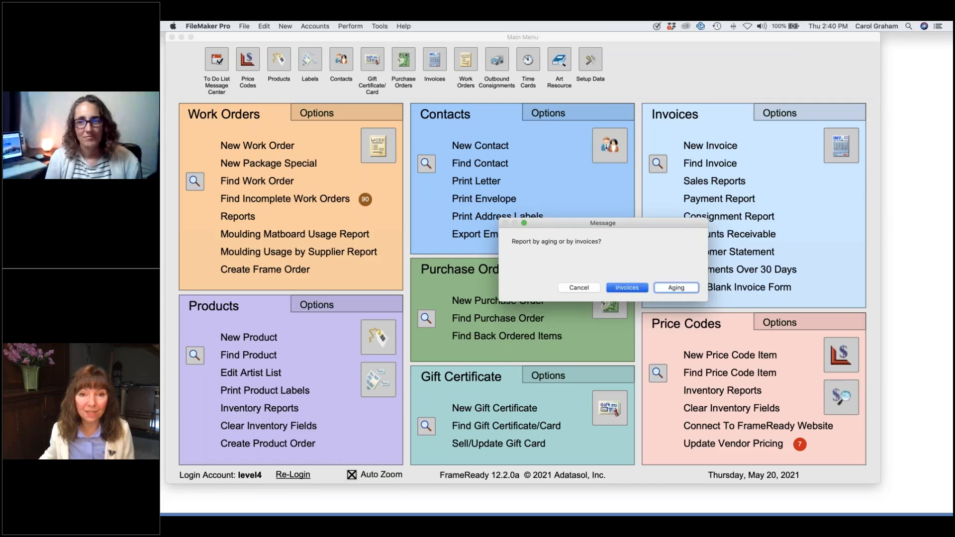
click(508, 180)
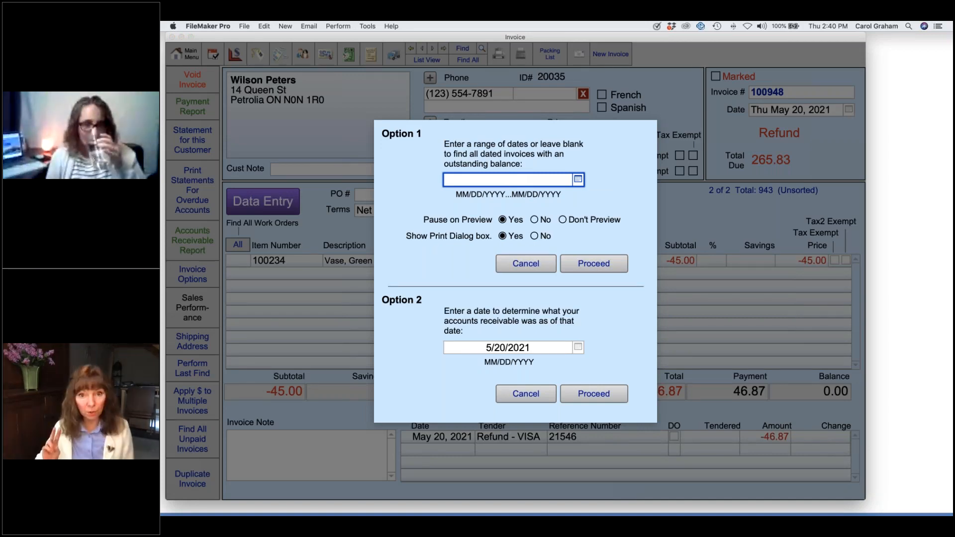
text(...)
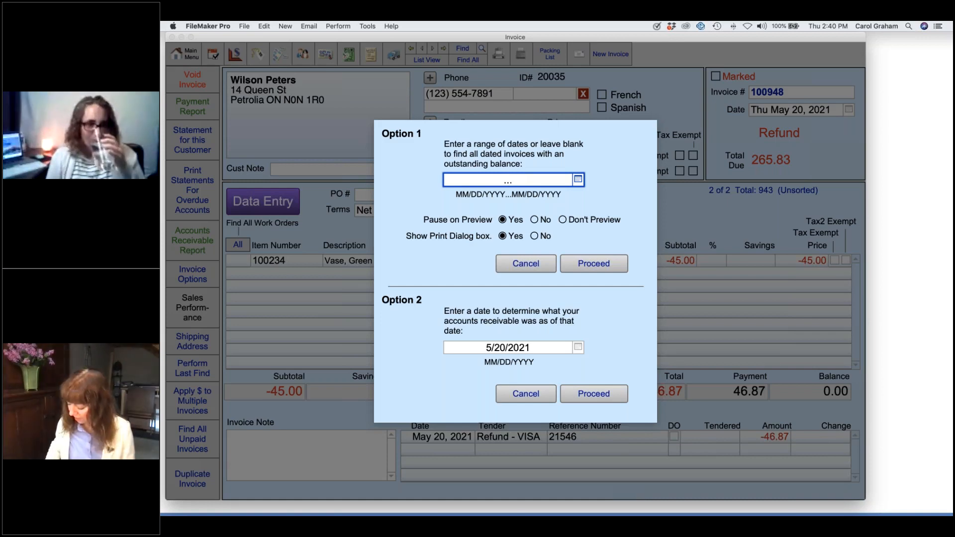
text(1/1/20)
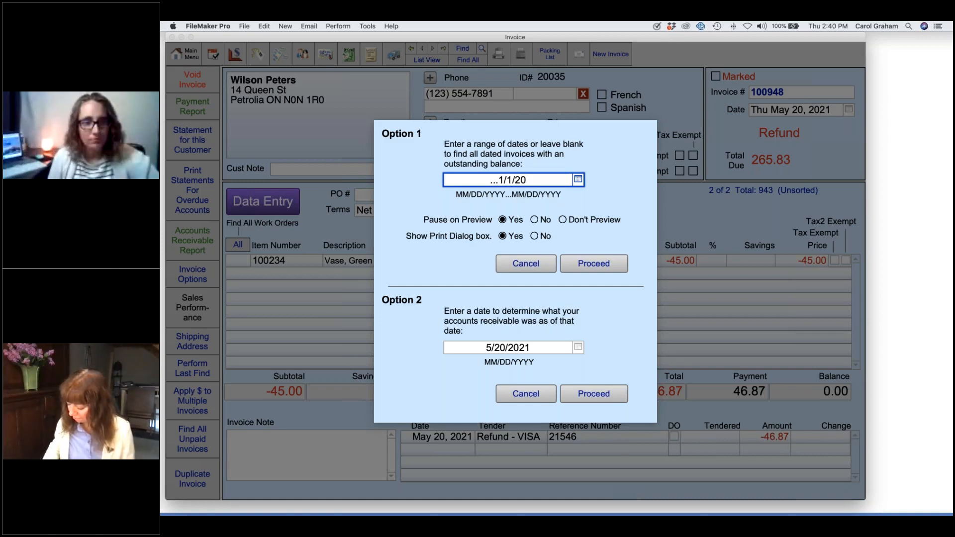
text(19)
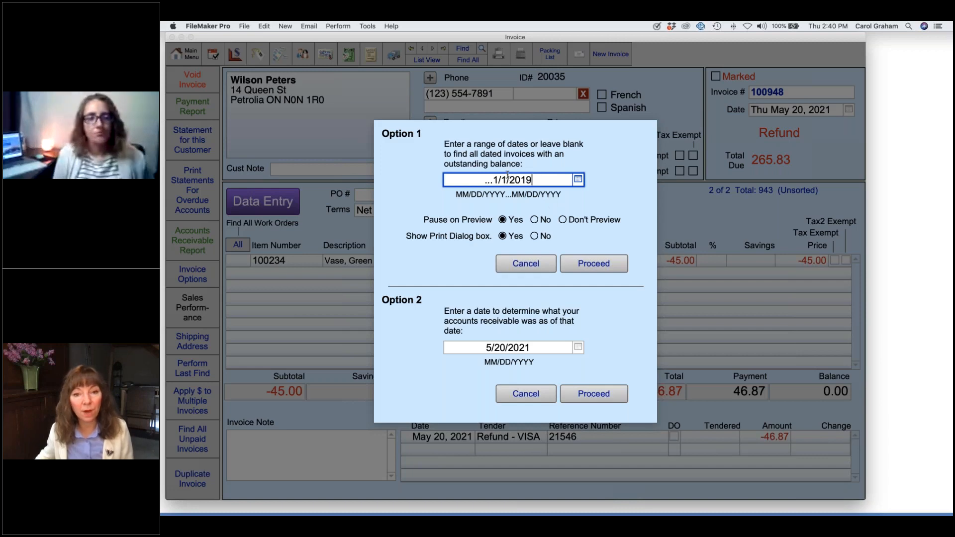
click(616, 268)
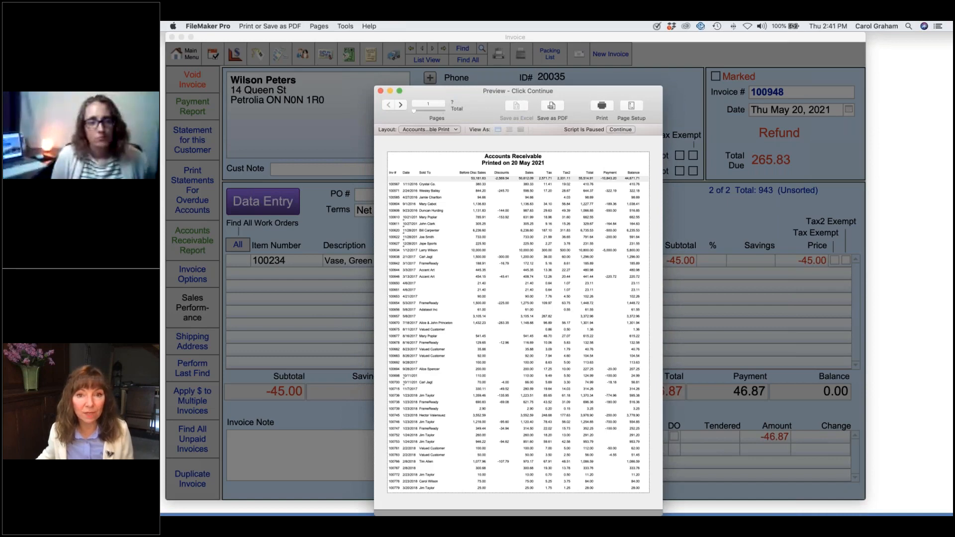
drag(479, 104, 449, 59)
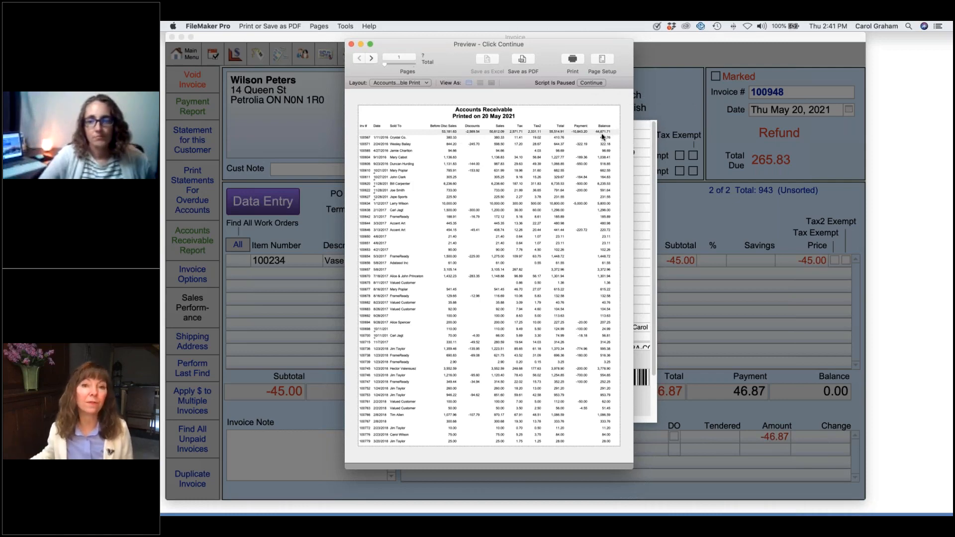
click(592, 84)
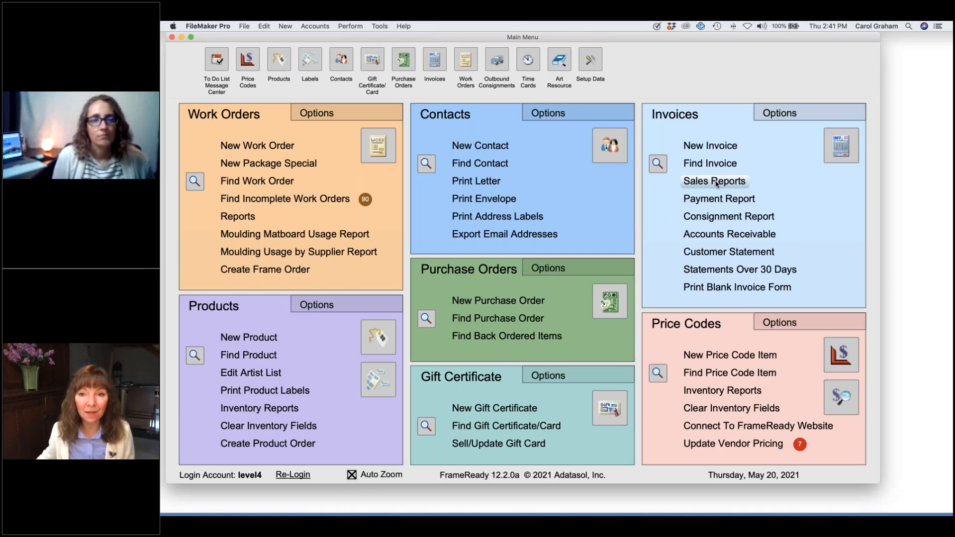
Preview the accounts receivable report by invoices for the year 2016 and continue back to the main menu
click(716, 182)
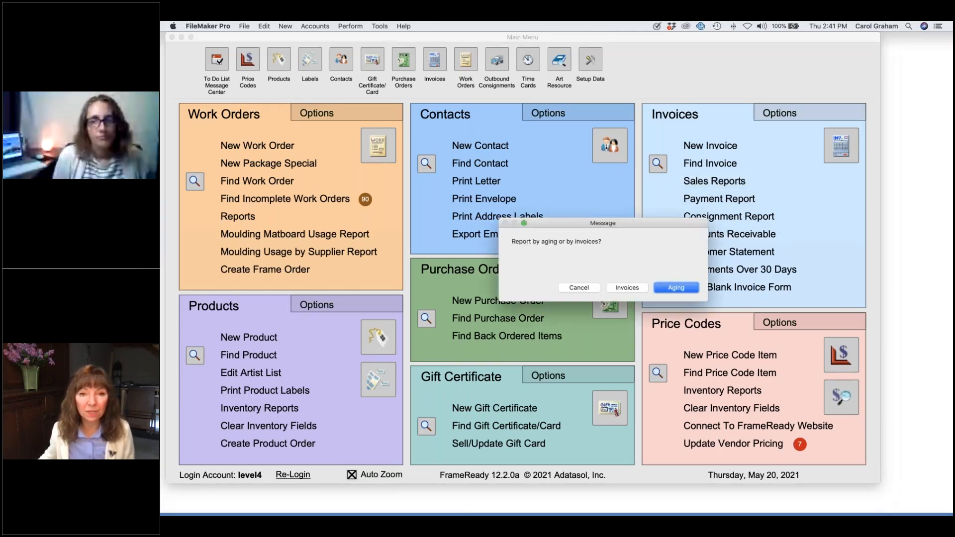
click(638, 289)
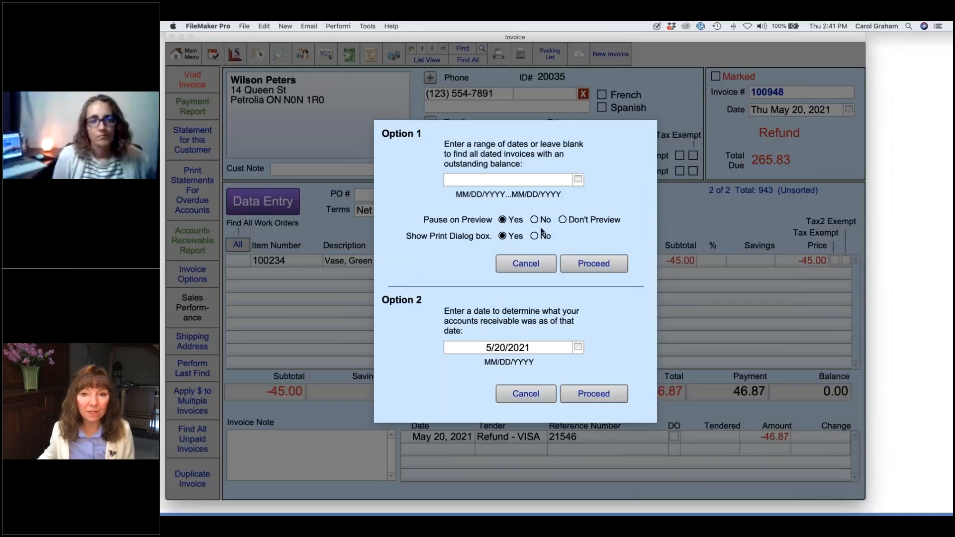
click(505, 180)
text(2016)
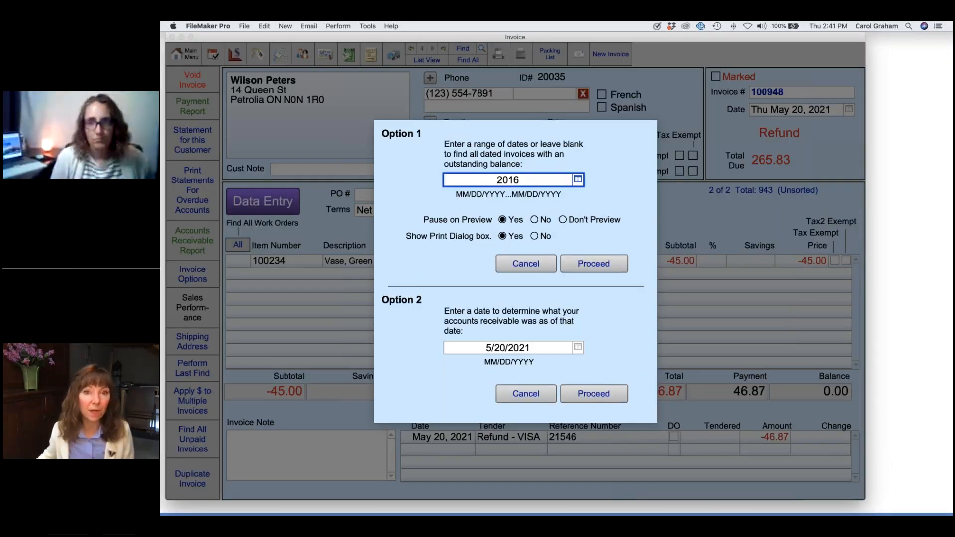
click(600, 264)
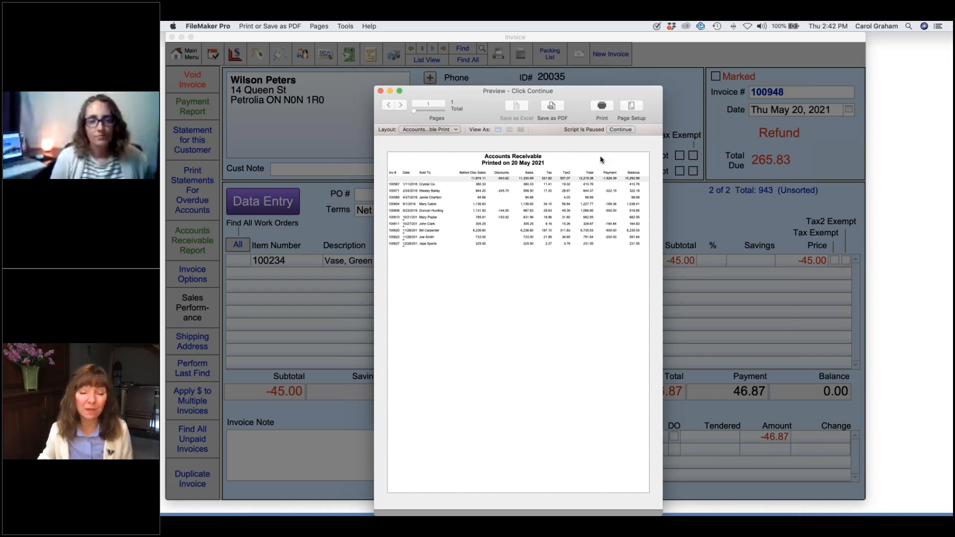
click(620, 130)
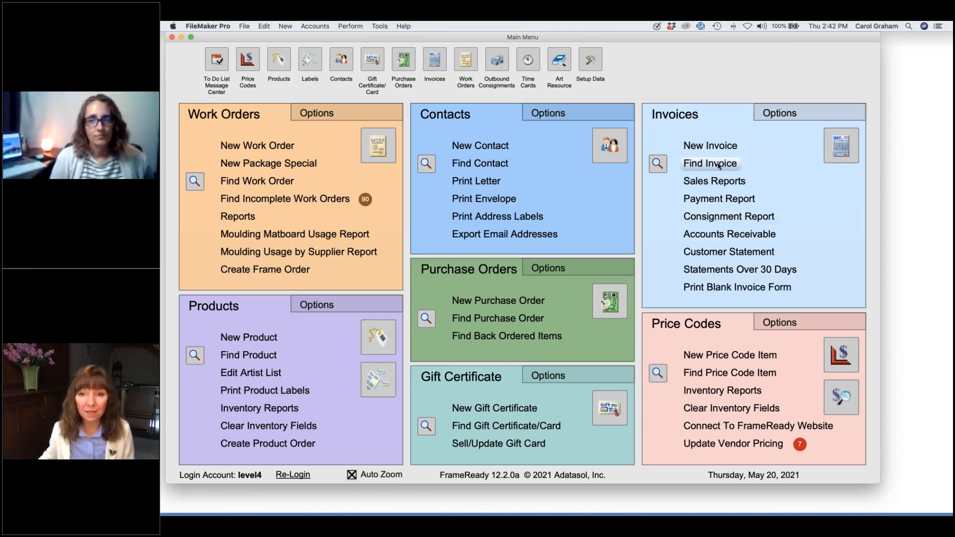
Switch to Preview to view the saved report AR 2019.pdf, and return to the FileMaker Pro main menu
mouse_move(887, 512)
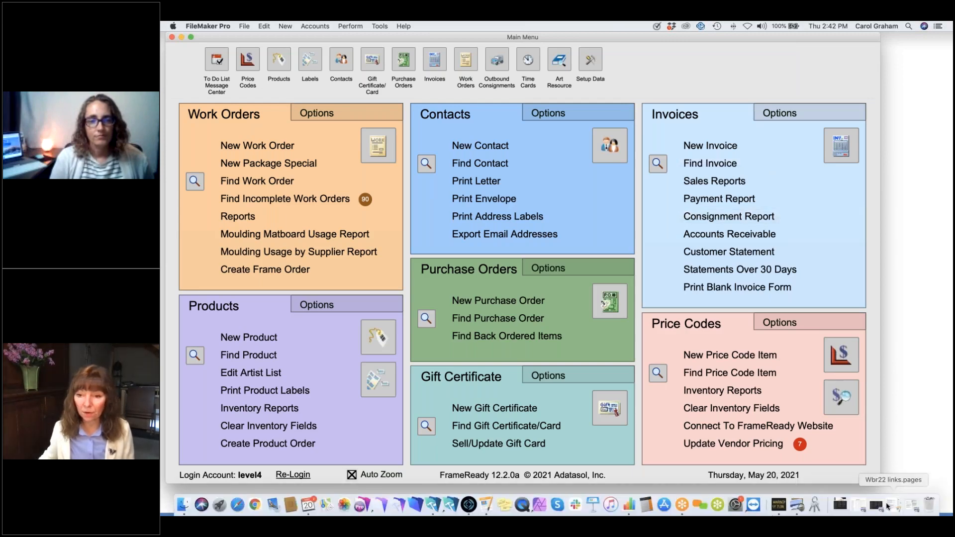
click(859, 505)
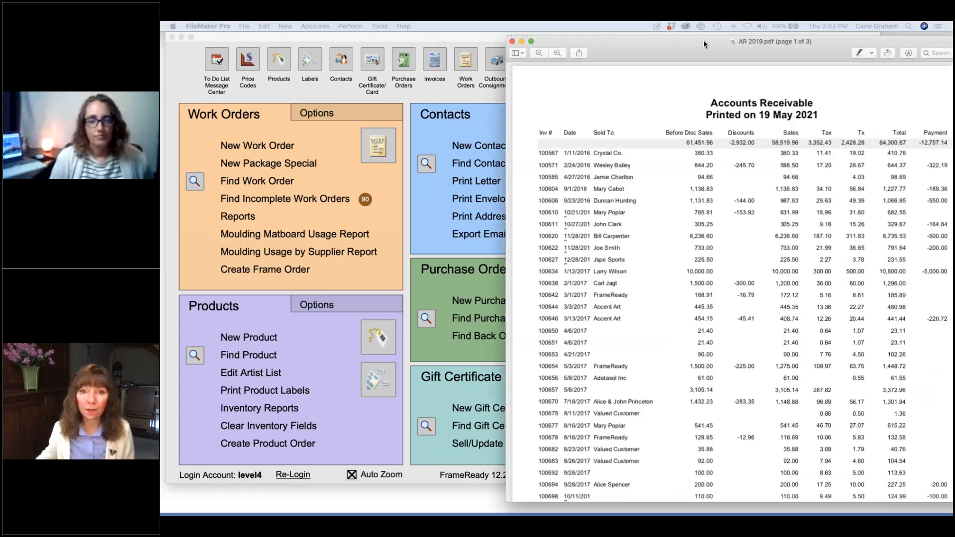
drag(703, 40, 416, 35)
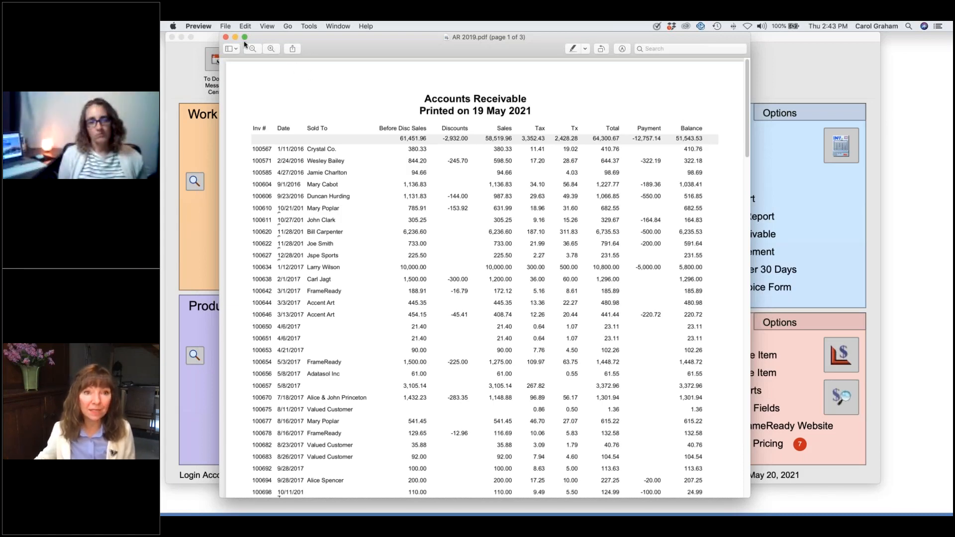
click(201, 26)
click(211, 83)
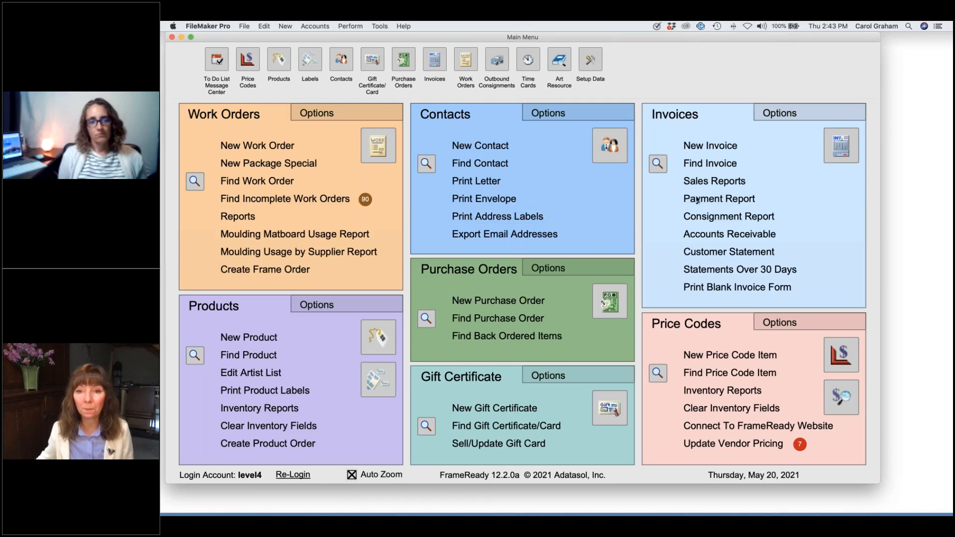
Find all invoices dated 2016
click(728, 165)
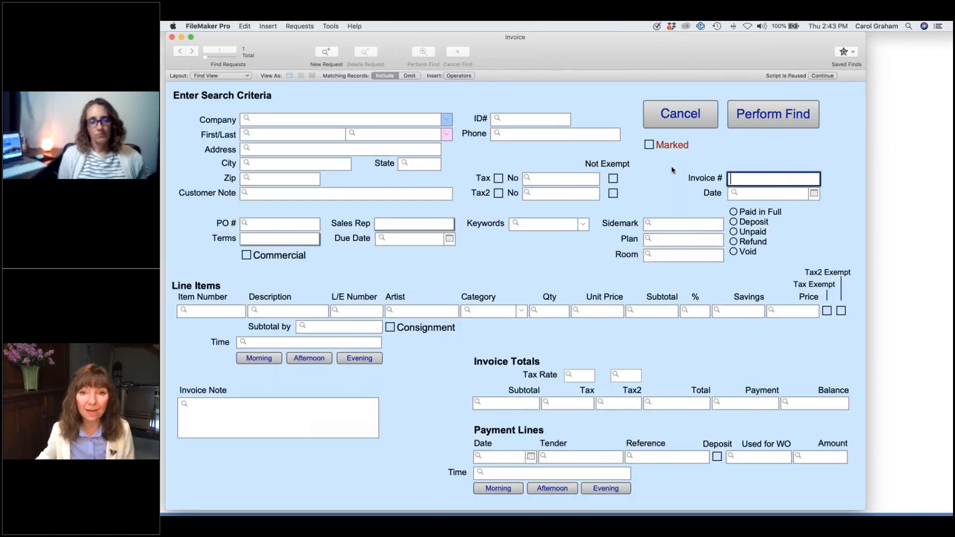
key(Tab)
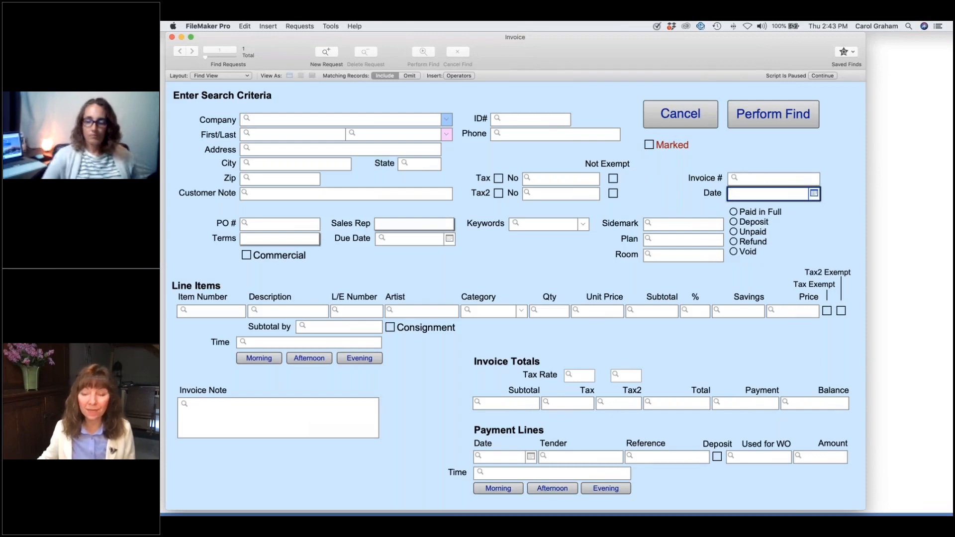
text(2016)
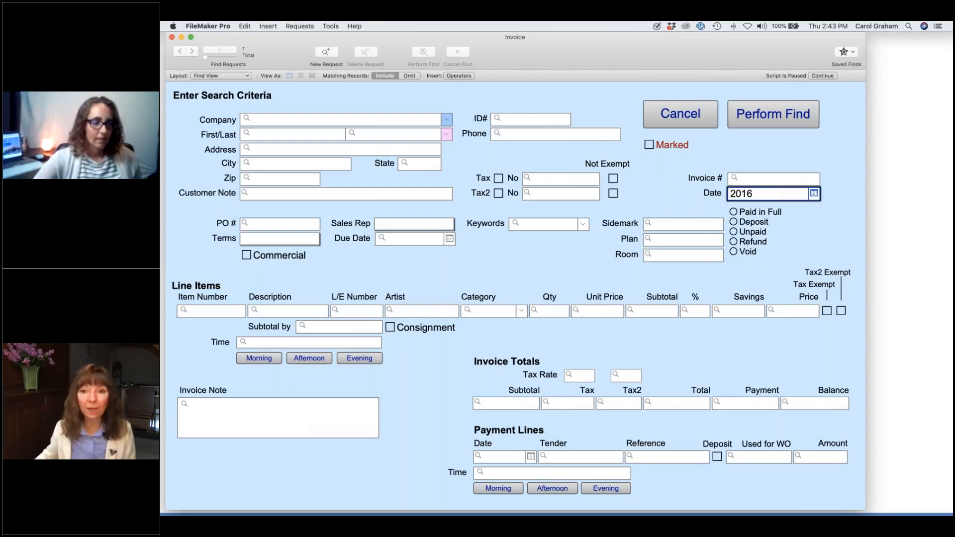
click(788, 114)
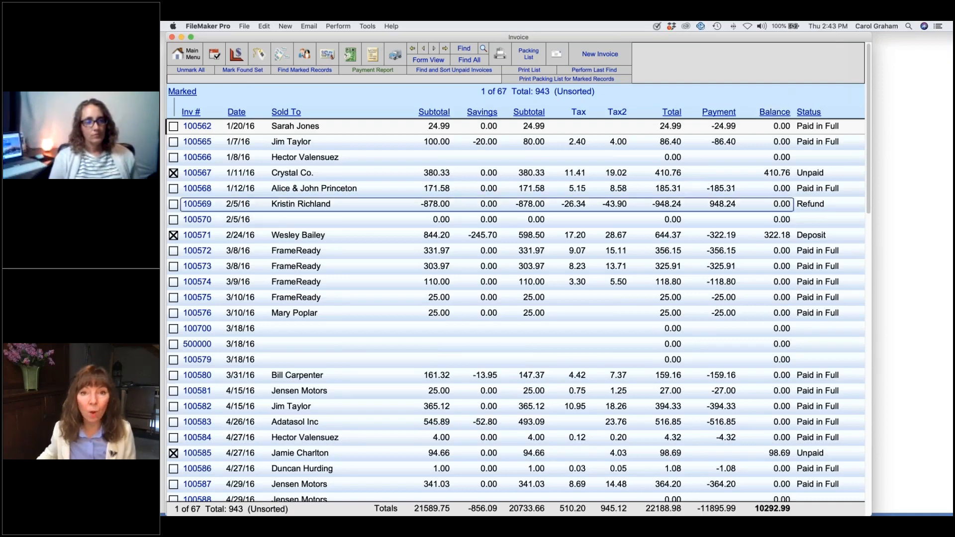
Run a new find for invoices dated 2016 with a balance of >0
click(462, 53)
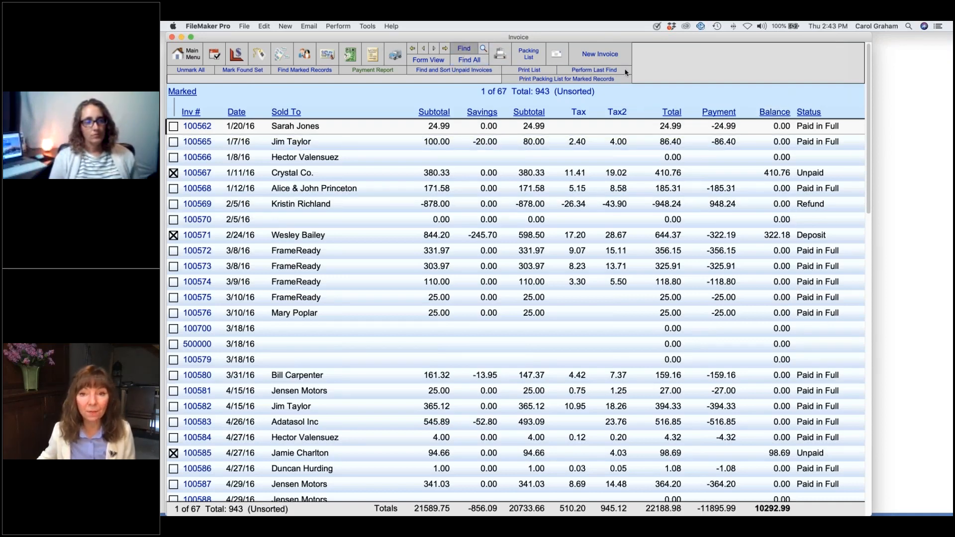
click(760, 196)
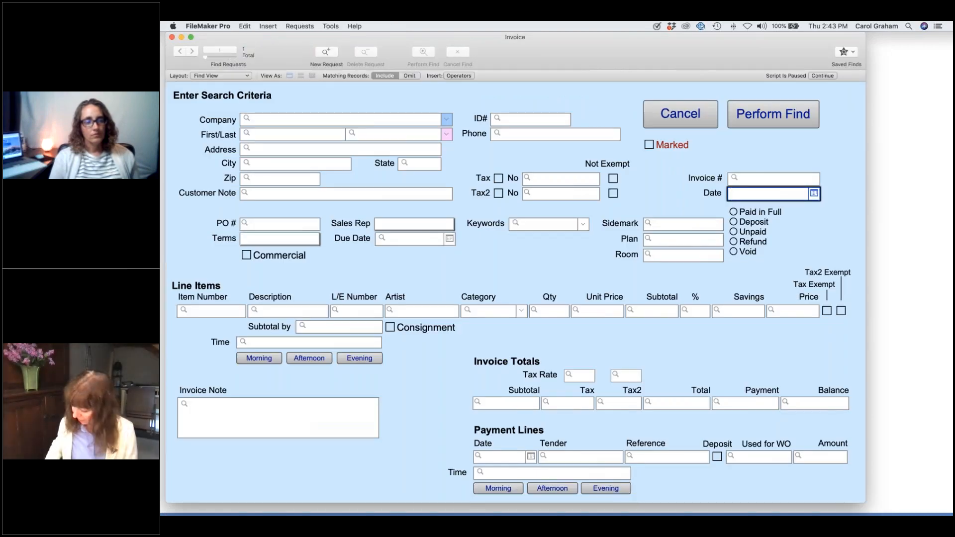
text(2016)
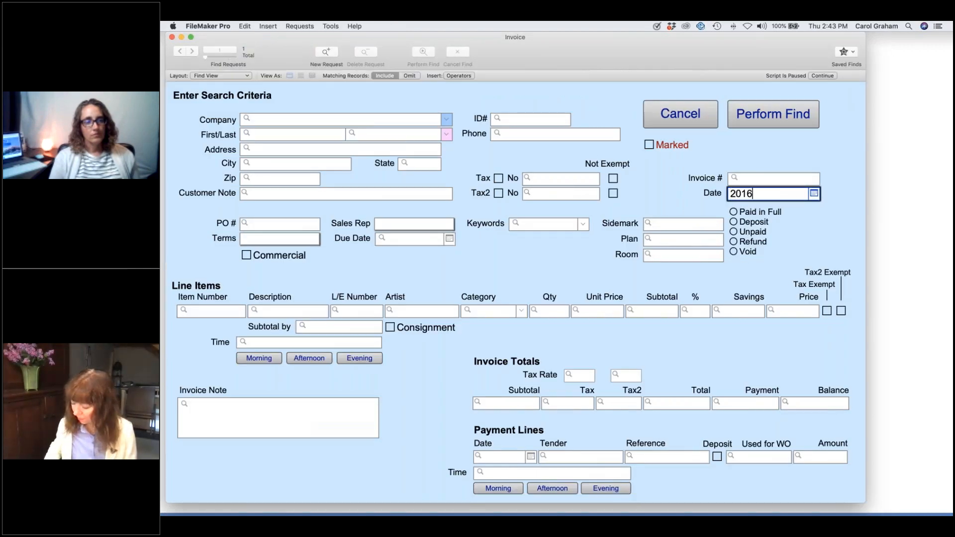
click(841, 404)
text(>0)
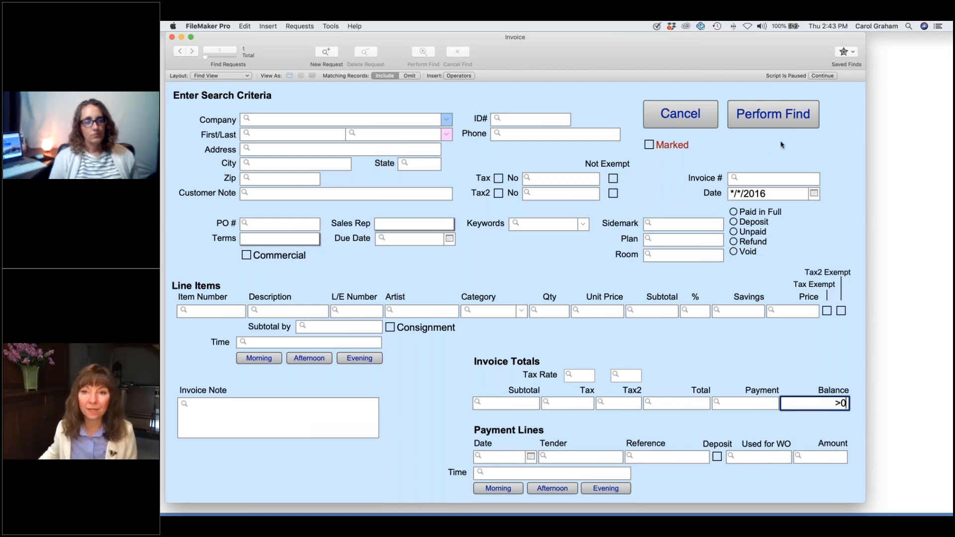
click(773, 117)
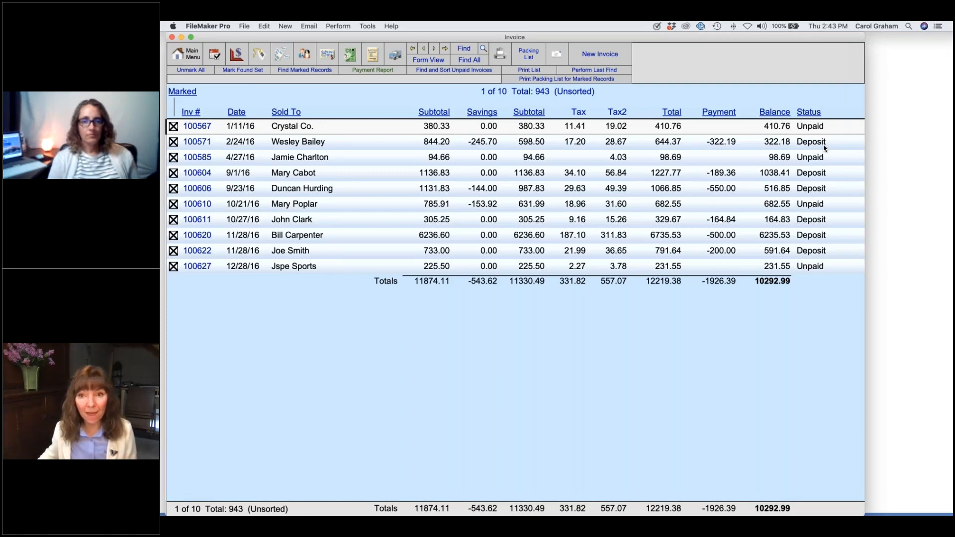
Write off the Crystal Co. invoice with a 410.76 payment using the Bad Debt tender, and finish to the invoice's form view
click(303, 131)
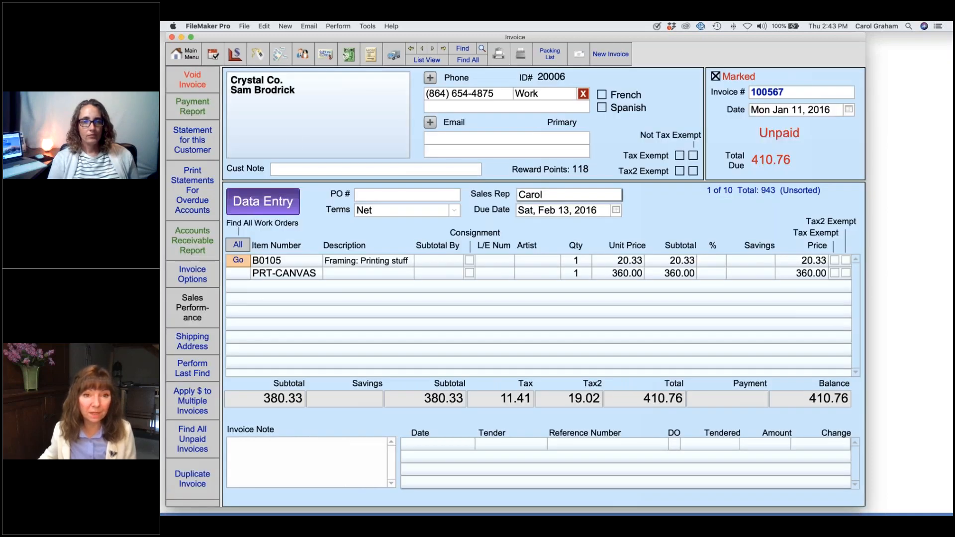
click(270, 207)
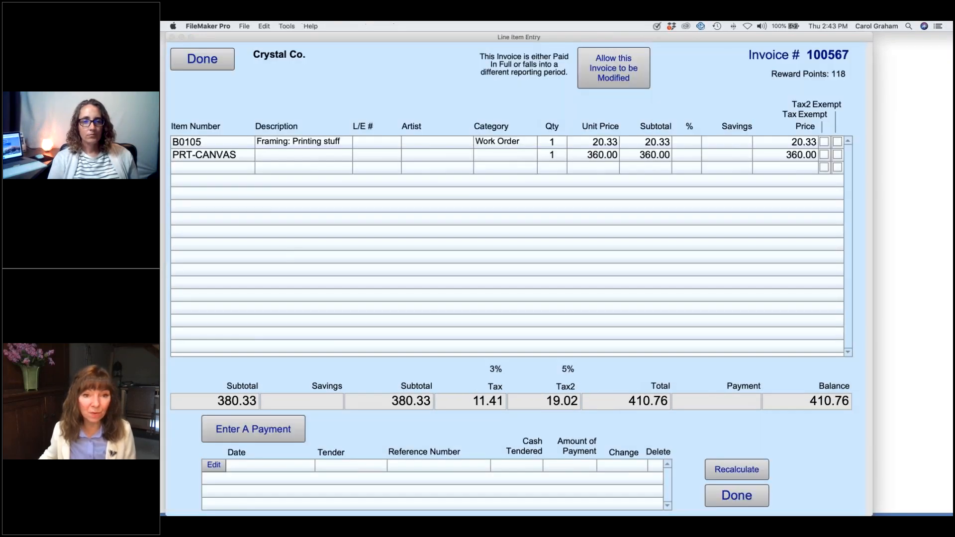
click(278, 430)
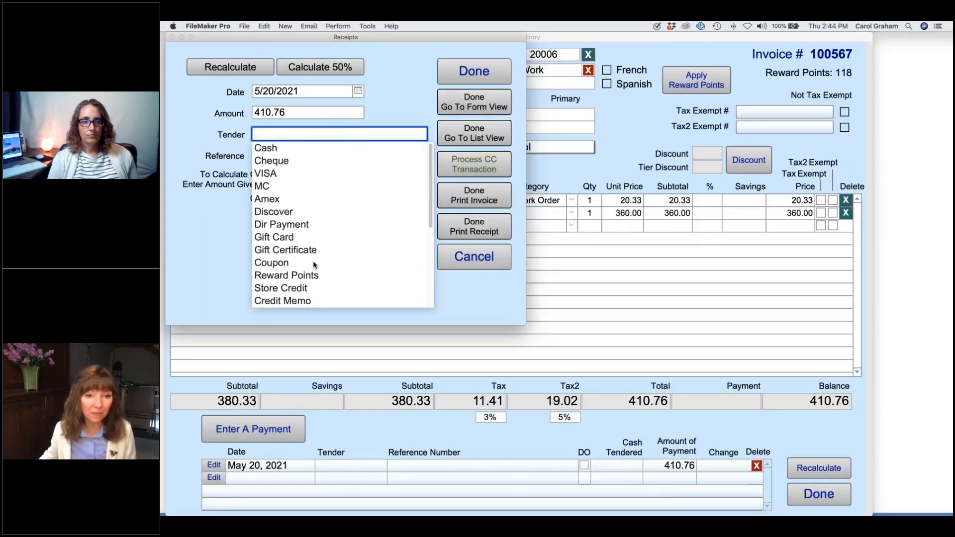
scroll(315, 265, down, 5)
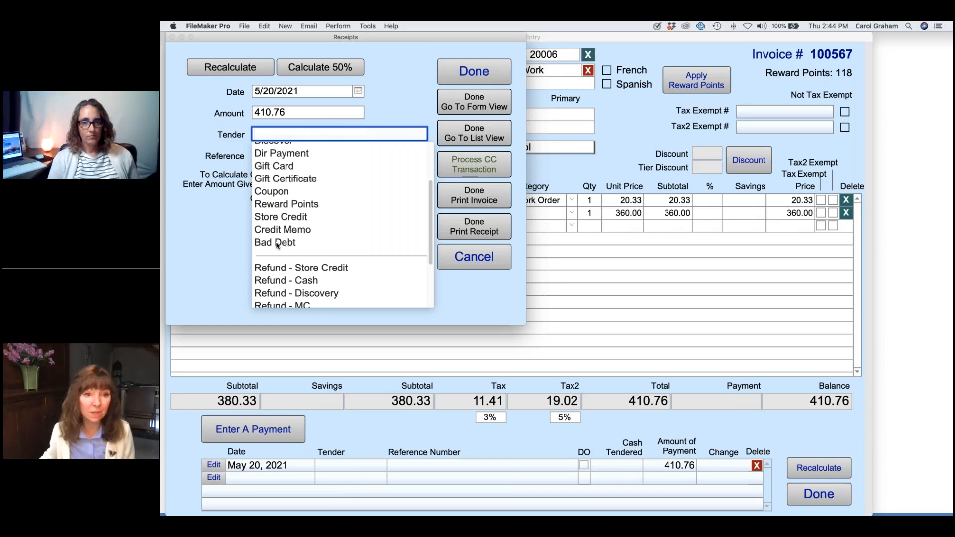
click(283, 244)
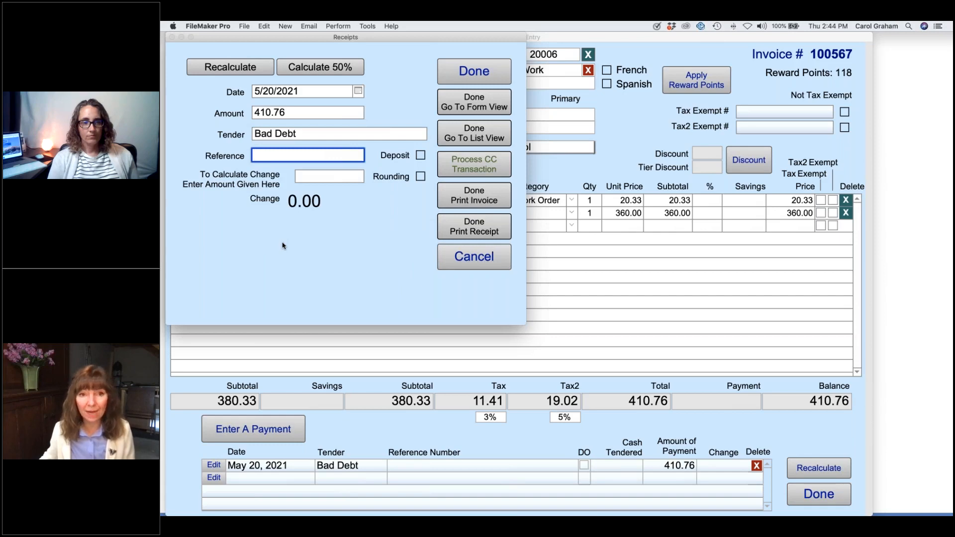
click(458, 105)
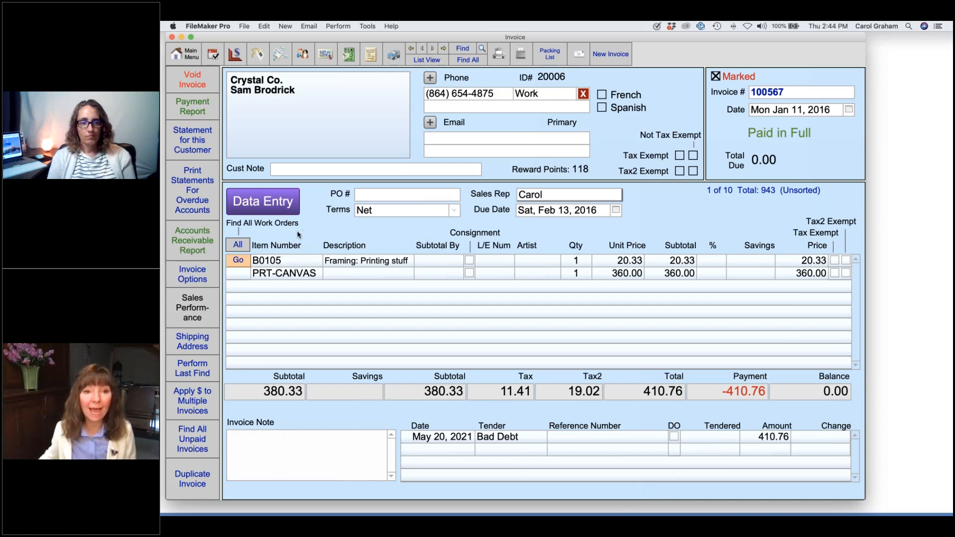
Preview the Accounts Receivable report by invoices for the date range 1/1/2021..., and continue back to the invoice
click(197, 245)
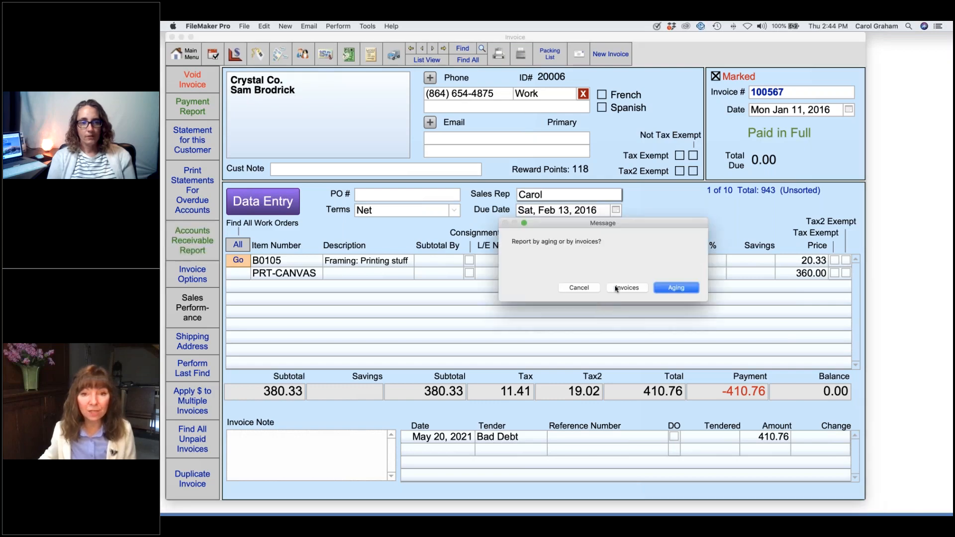
click(616, 289)
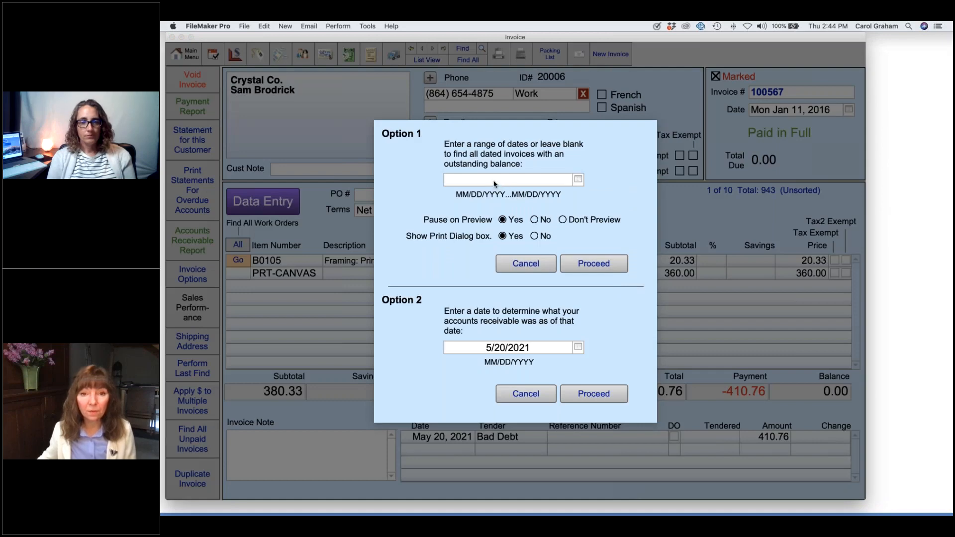
click(495, 184)
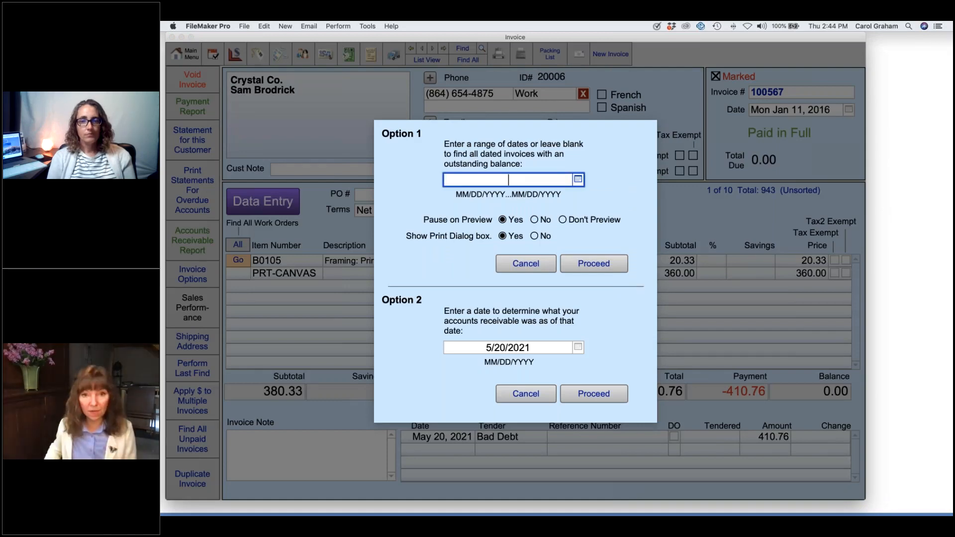
text(1/1/2020)
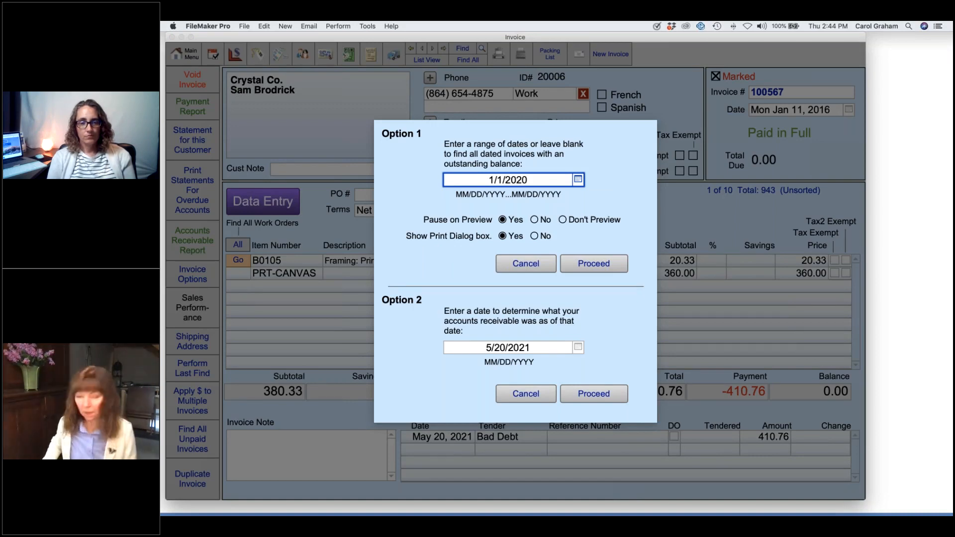
key(BackSpace)
text(1)
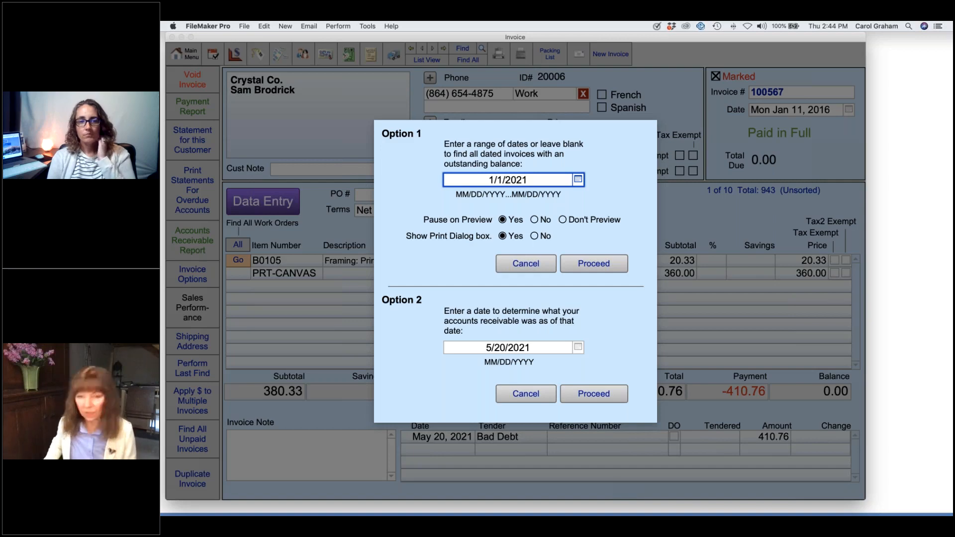
text(...)
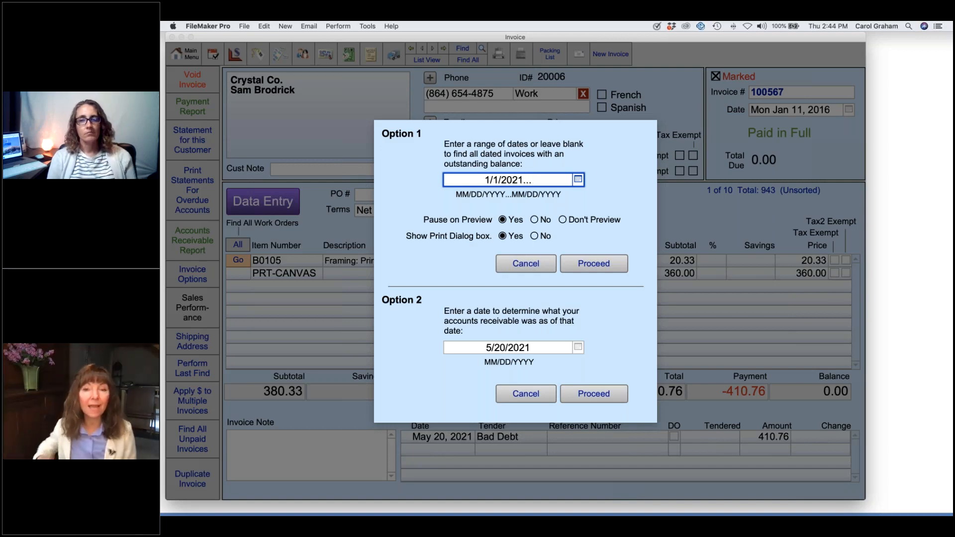
click(597, 265)
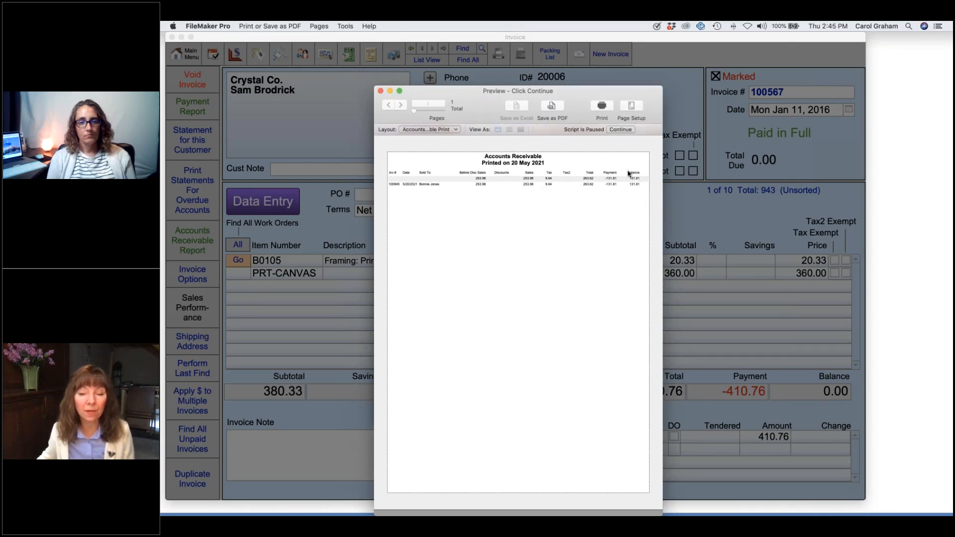
click(620, 129)
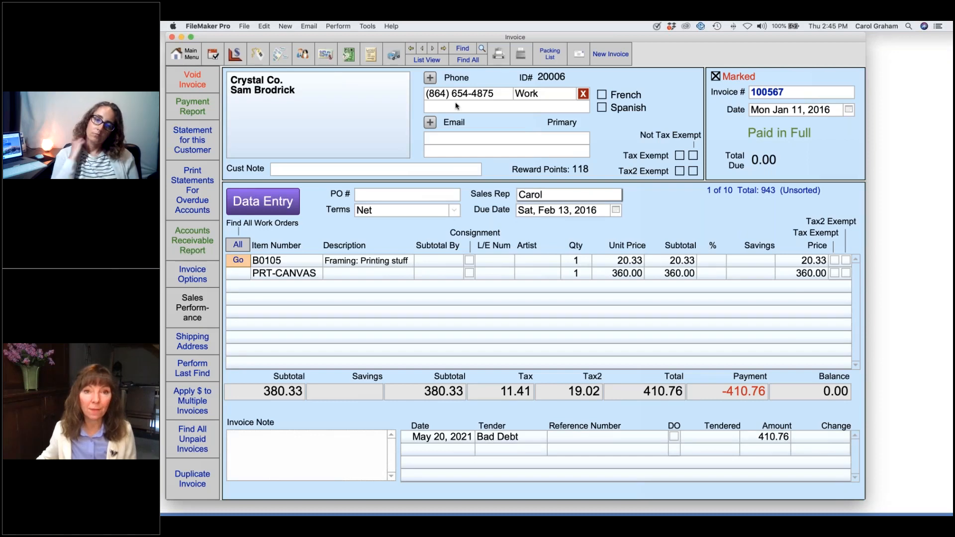
Show the found 2016 invoices as a list and open the invoice dated 2/24/16
click(426, 60)
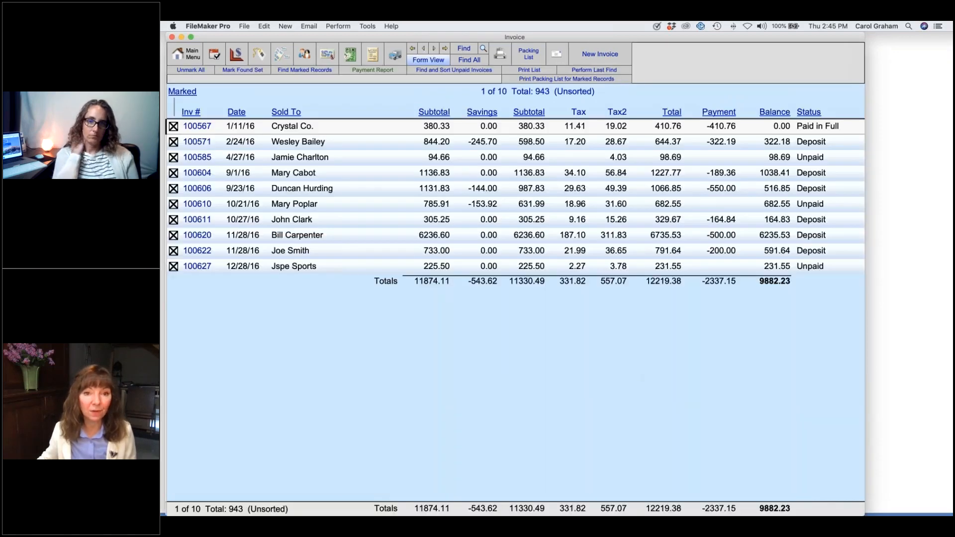
click(332, 143)
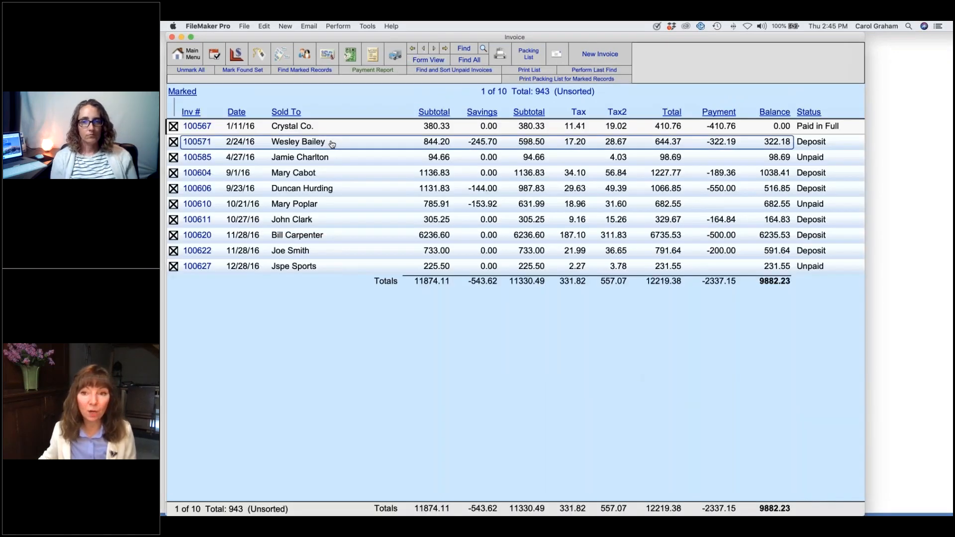
click(821, 130)
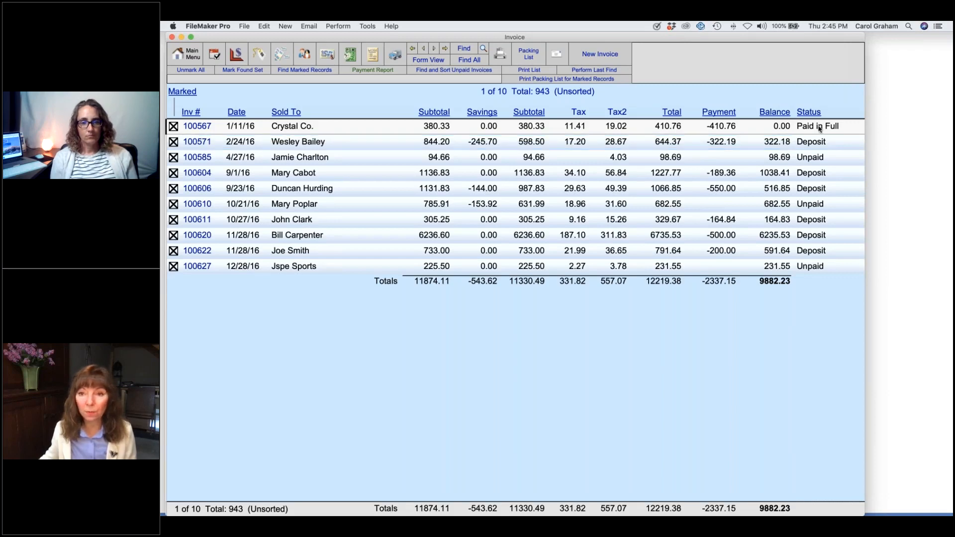
click(345, 143)
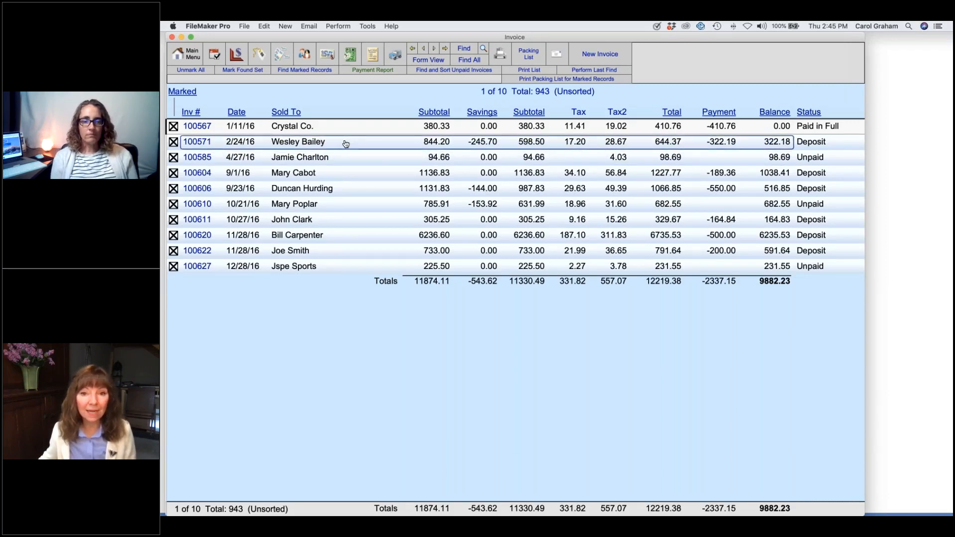
double_click(346, 143)
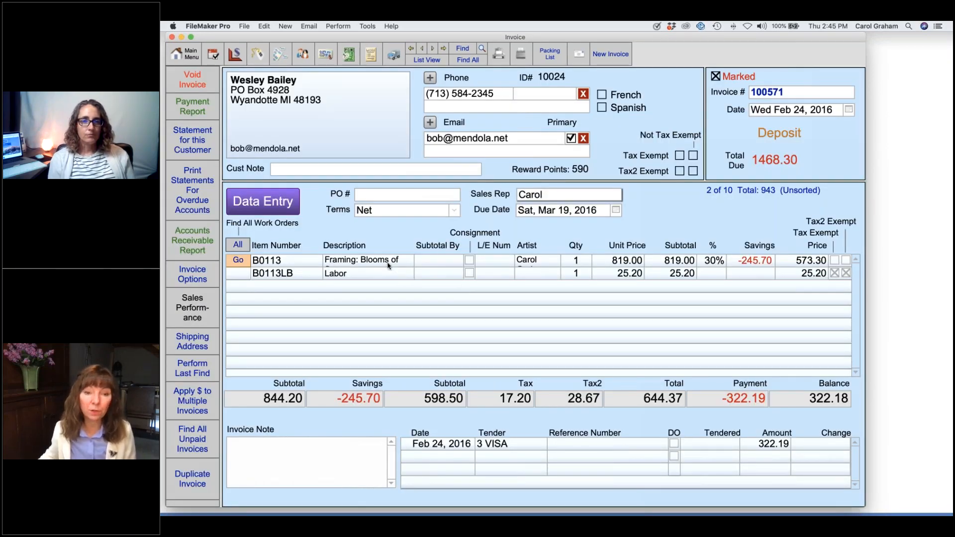
Write off the February 24, 2016 invoice with a 322.18 payment using the Bad Debt tender, and finish to form view
click(279, 204)
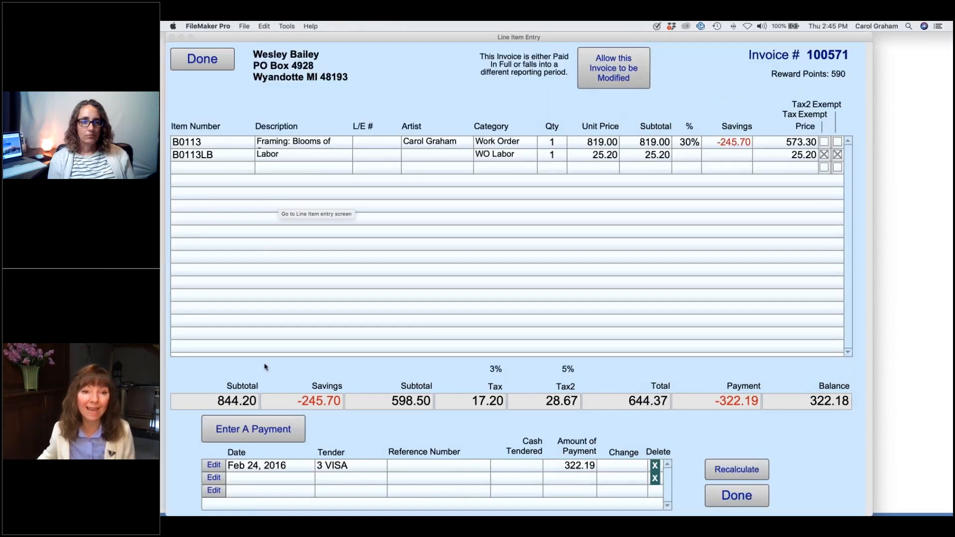
click(258, 429)
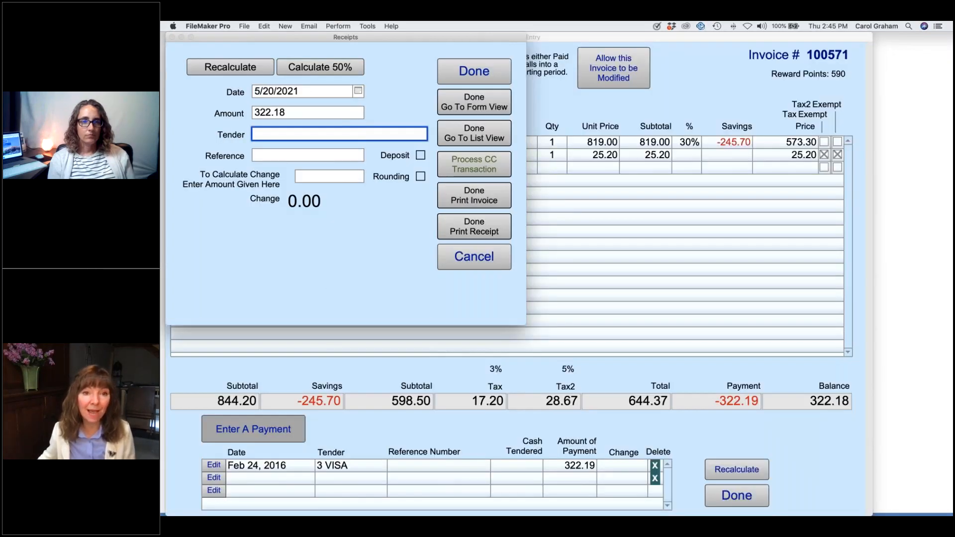
scroll(281, 214, down, 5)
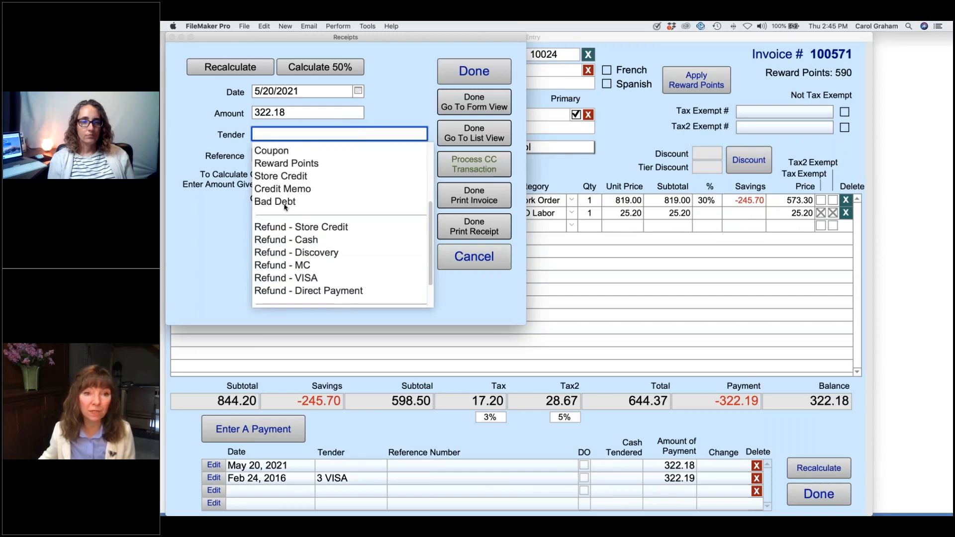
click(285, 203)
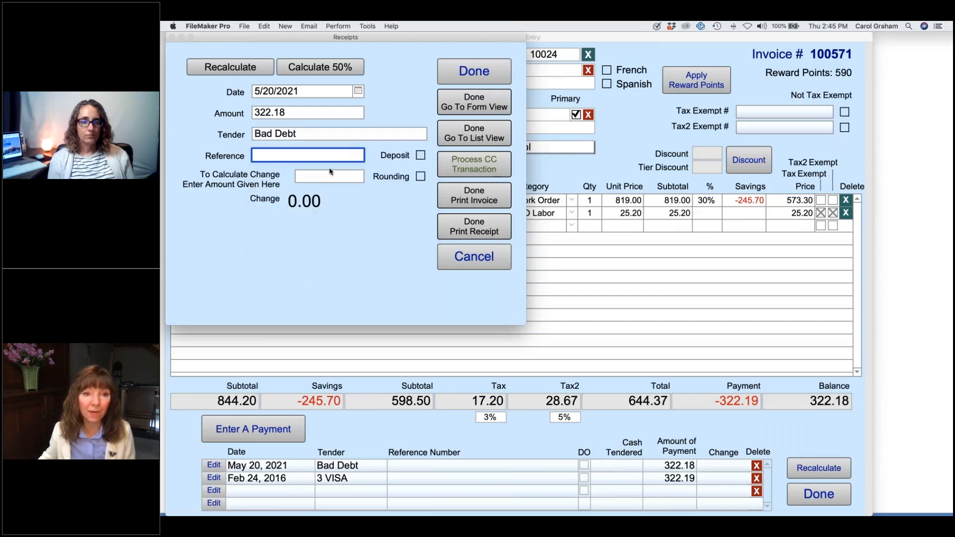
click(481, 104)
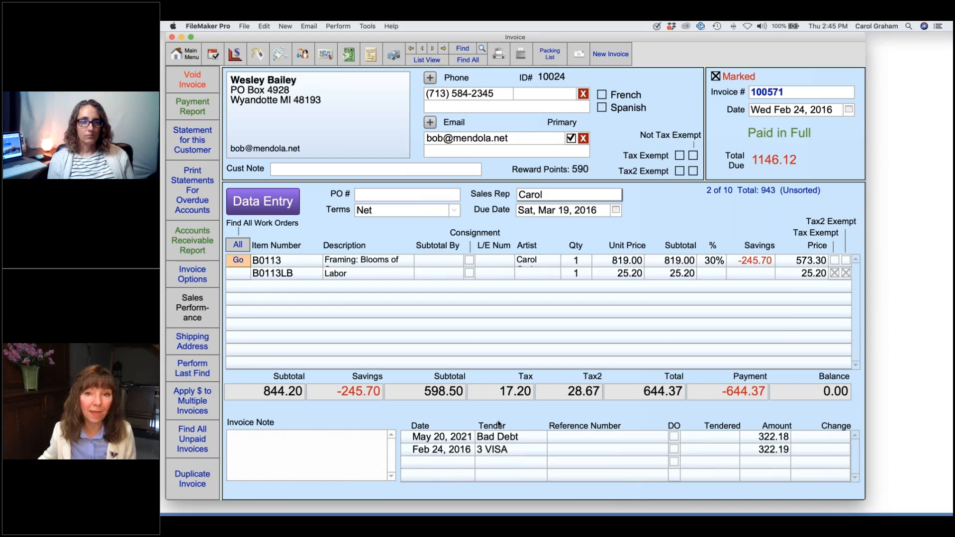
Enter "Bad Debt" as the invoice note on the February 24, 2016 invoice
click(303, 442)
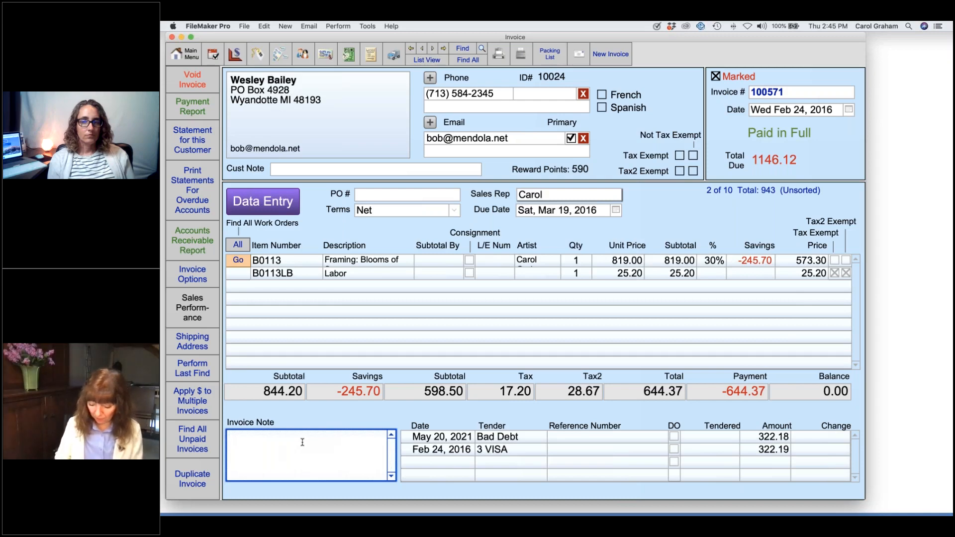
text(Bad D)
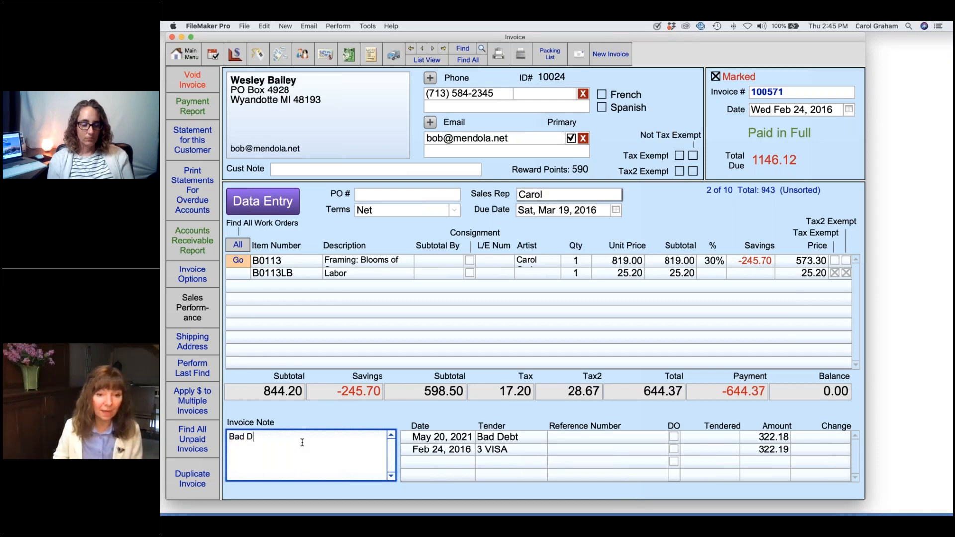
text(ebt)
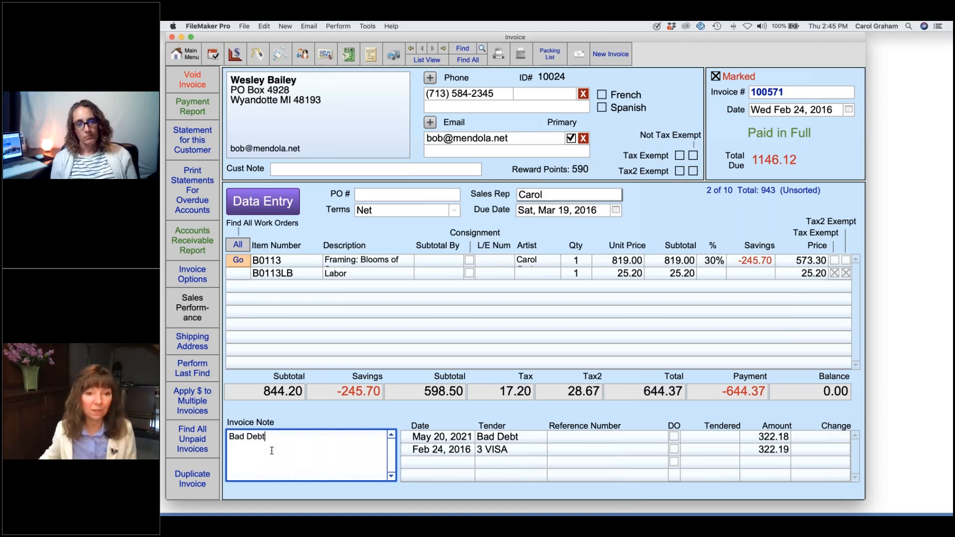
Add "Bad Debt" followed by a "-" divider to the Terms value list, and set this invoice's terms to Bad Debt
click(455, 212)
click(455, 212)
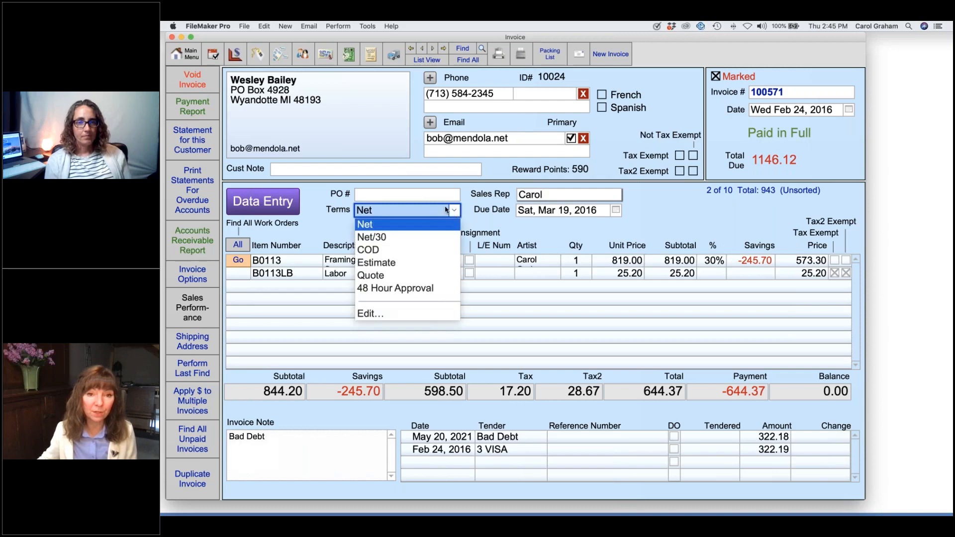
click(370, 314)
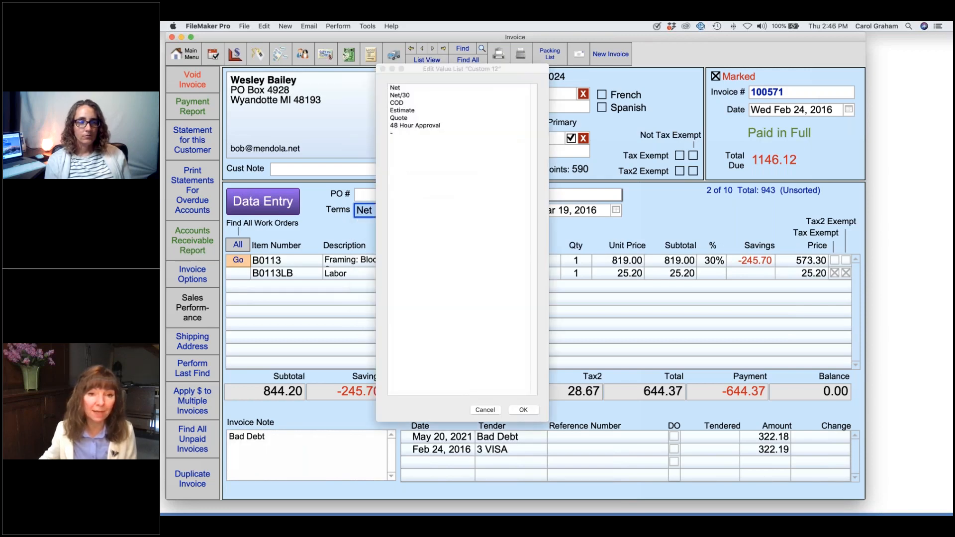
key(Return)
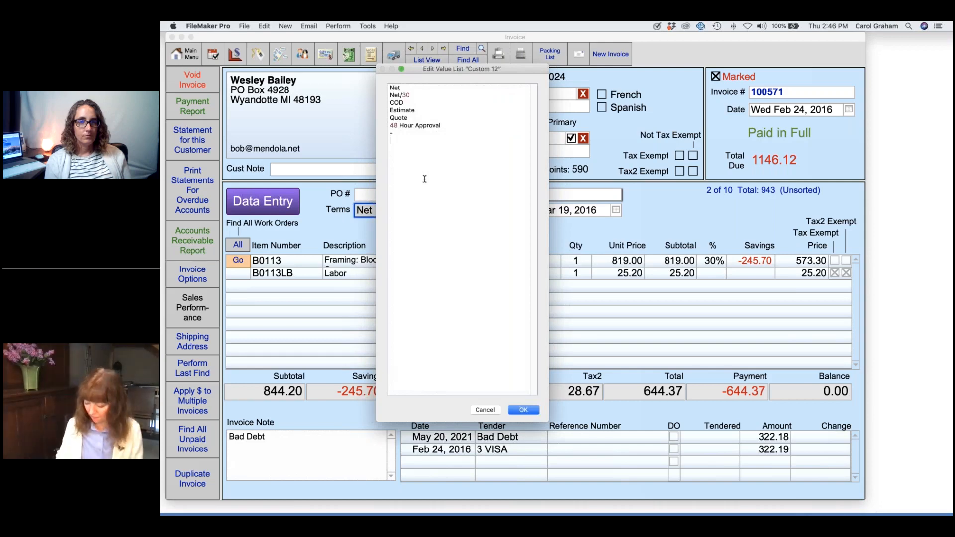
text(Bad De)
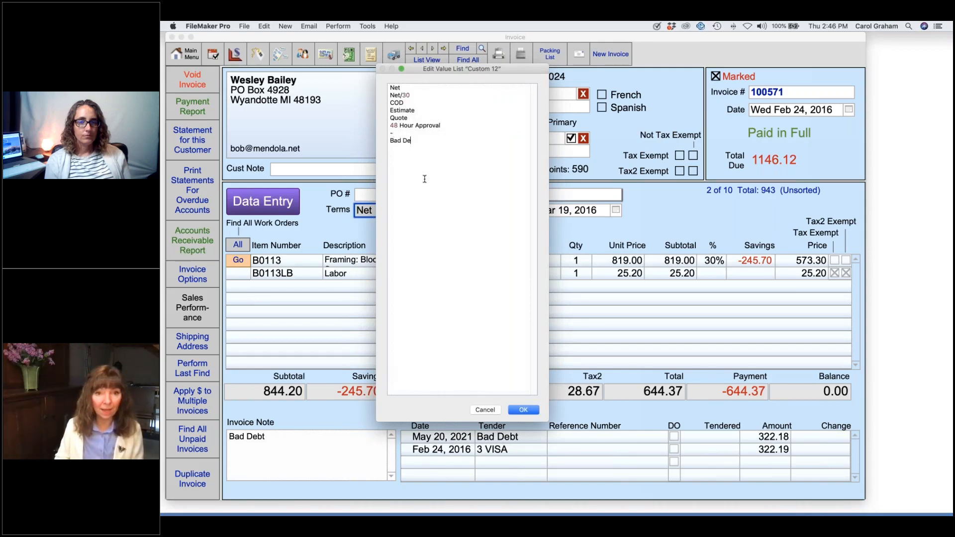
text(bt)
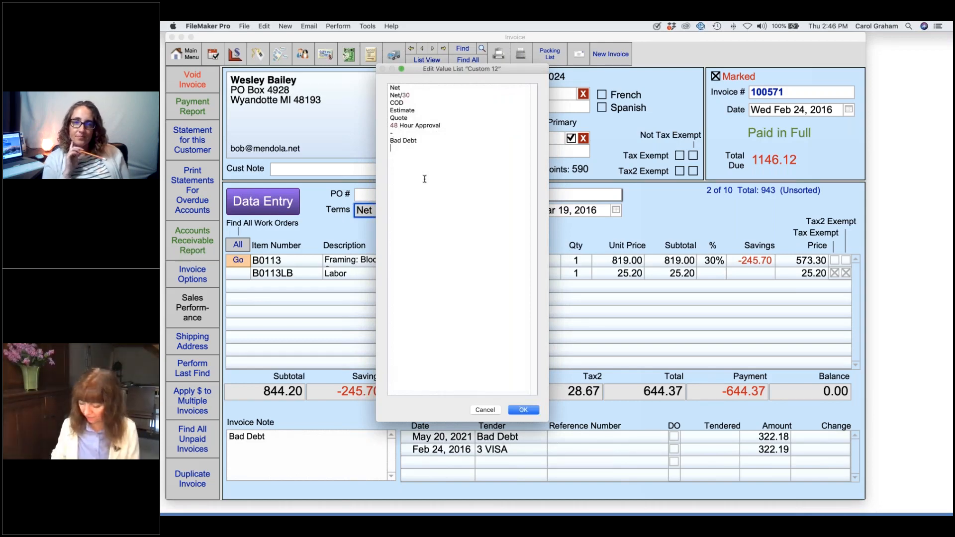
key(Return)
text(-)
click(523, 410)
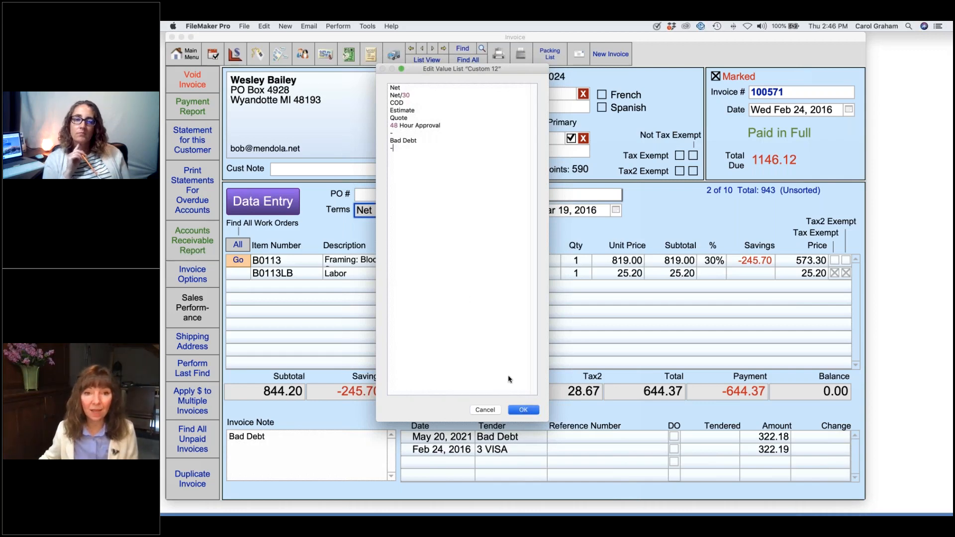
click(456, 212)
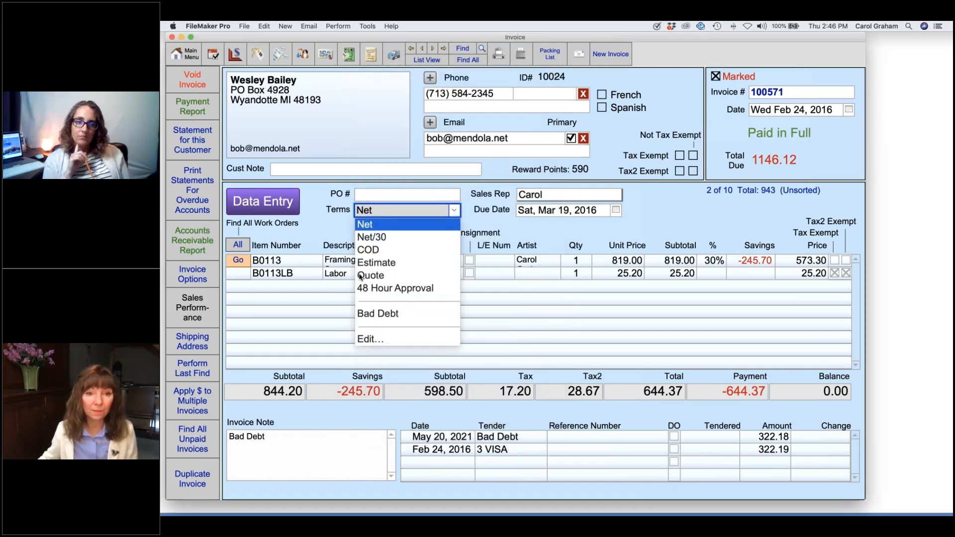
click(373, 315)
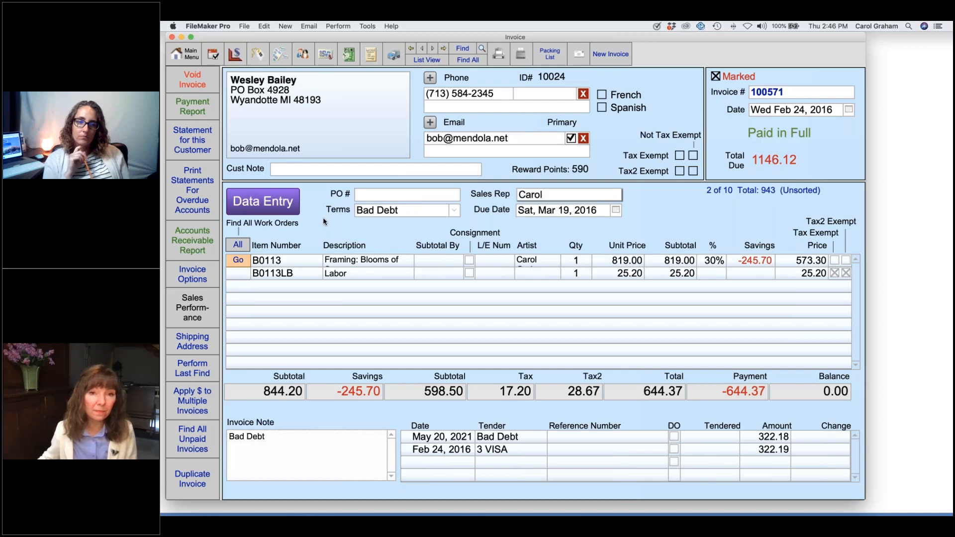
Go back to the Crystal Co. invoice and set its terms to Bad Debt
click(421, 48)
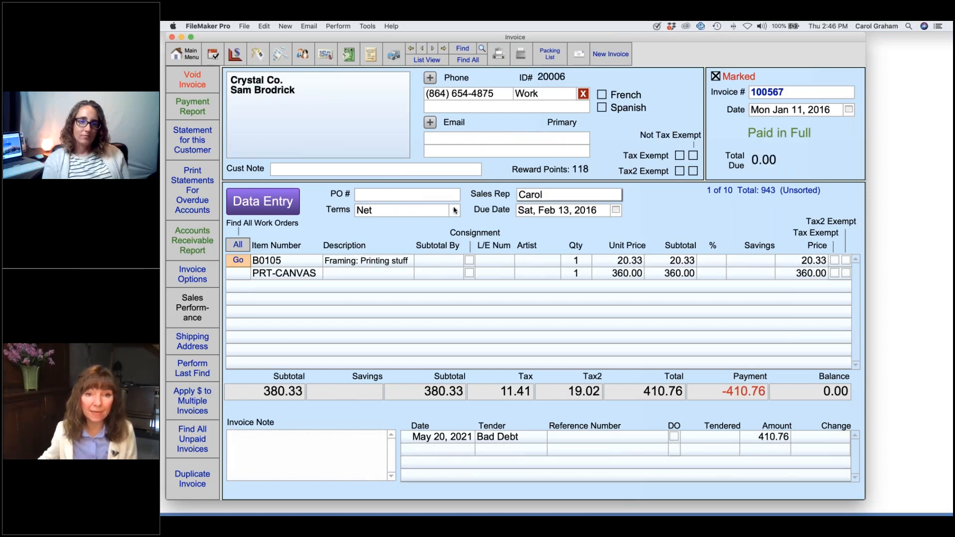
click(454, 211)
click(454, 213)
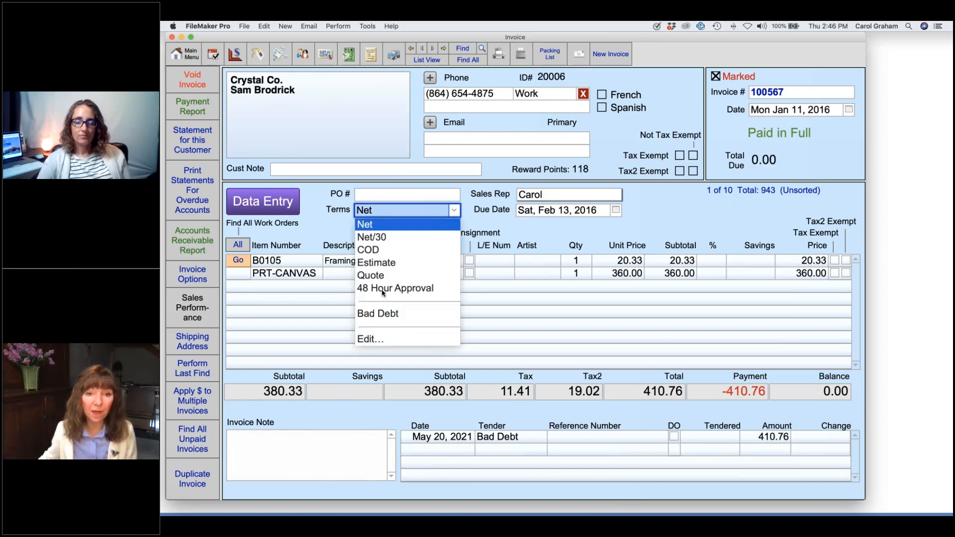
click(381, 315)
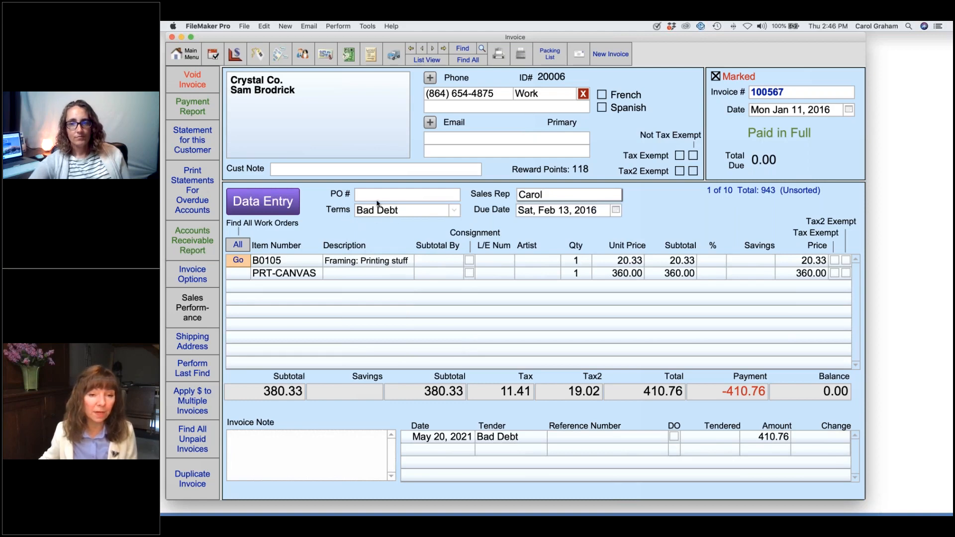
Enter "Bad Debt - 5/20/2021" as the invoice note on the Crystal Co. invoice
click(291, 447)
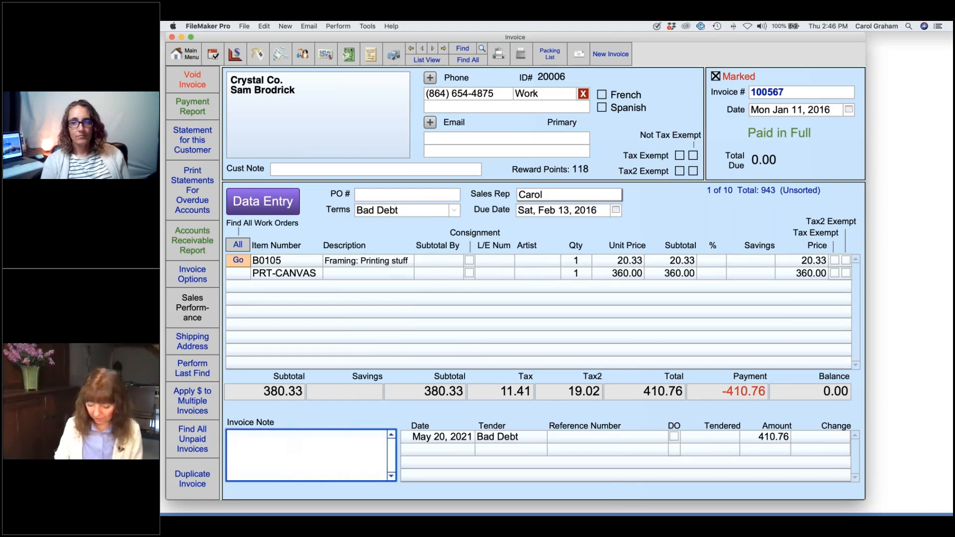
text(Bad Deb)
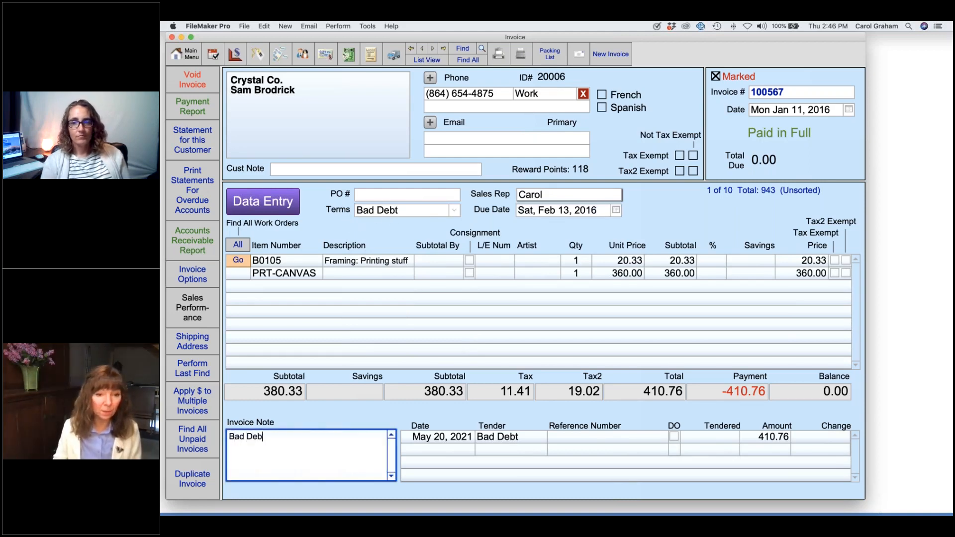
text(t - )
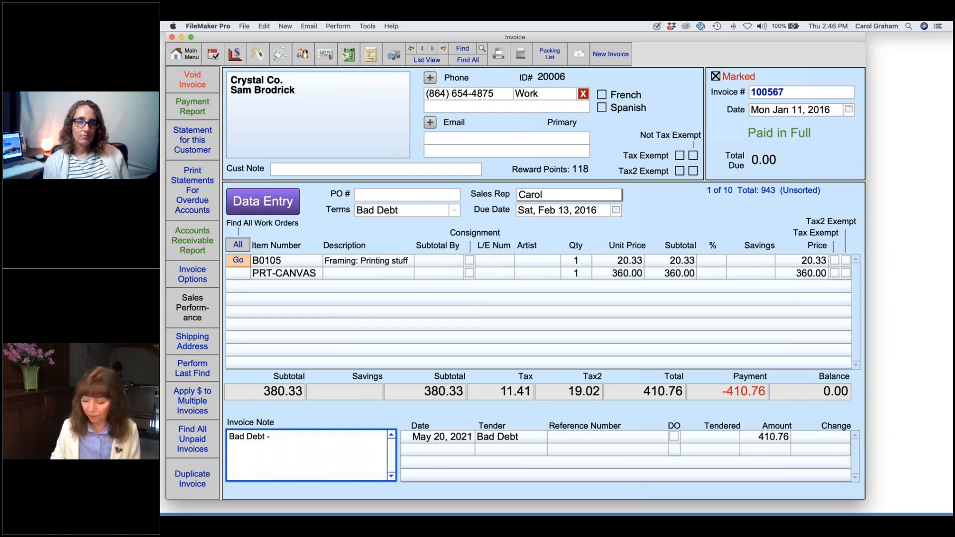
text(5/20)
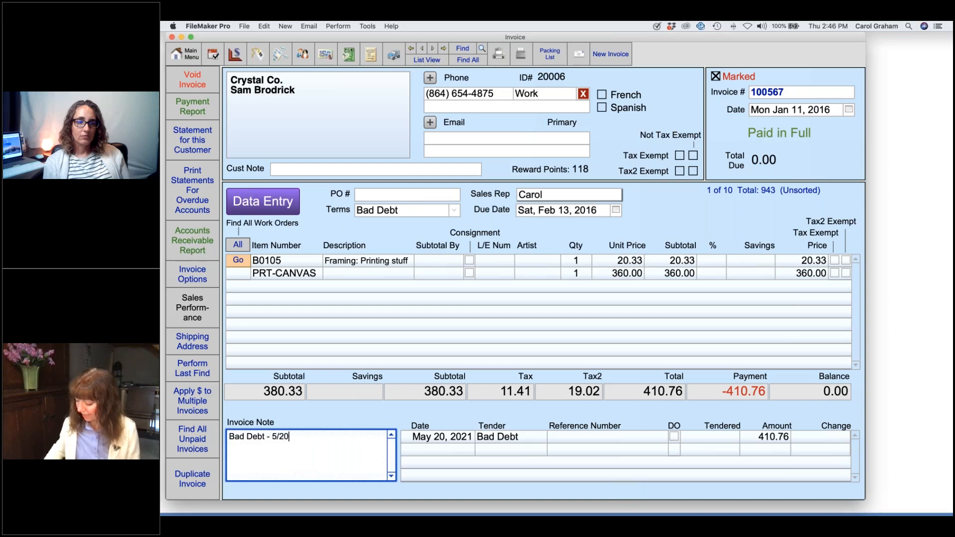
text(/2021)
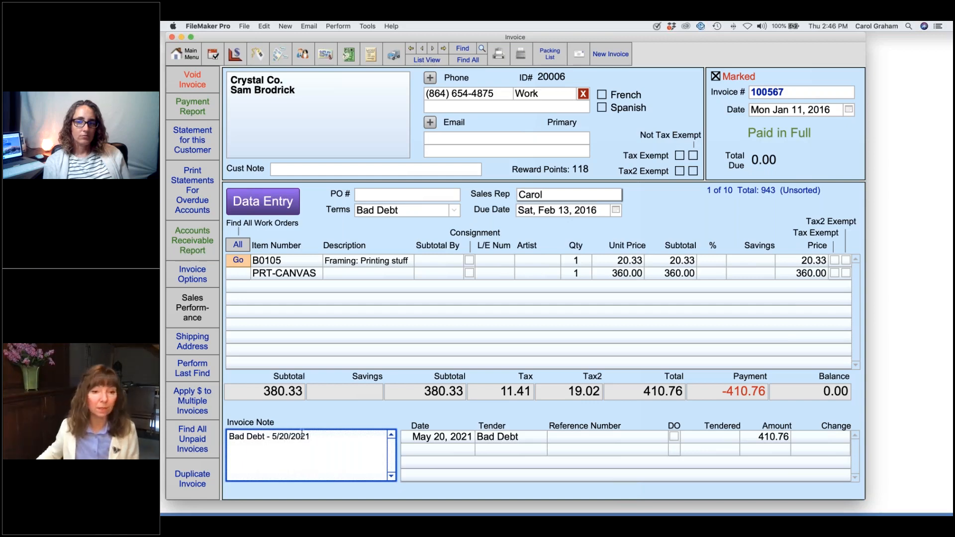
click(341, 416)
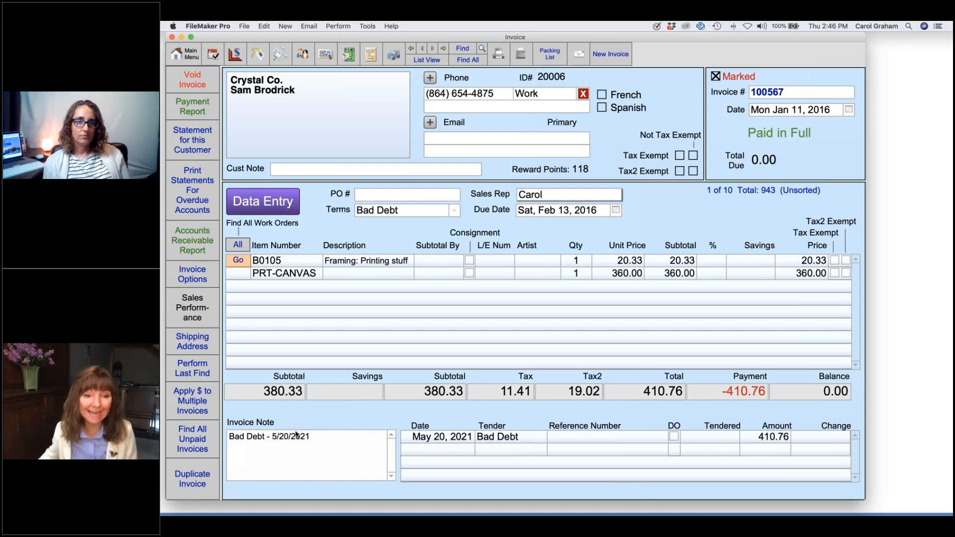
Switch to the invoice list and find all invoices whose invoice note contains "bad debt"
click(427, 59)
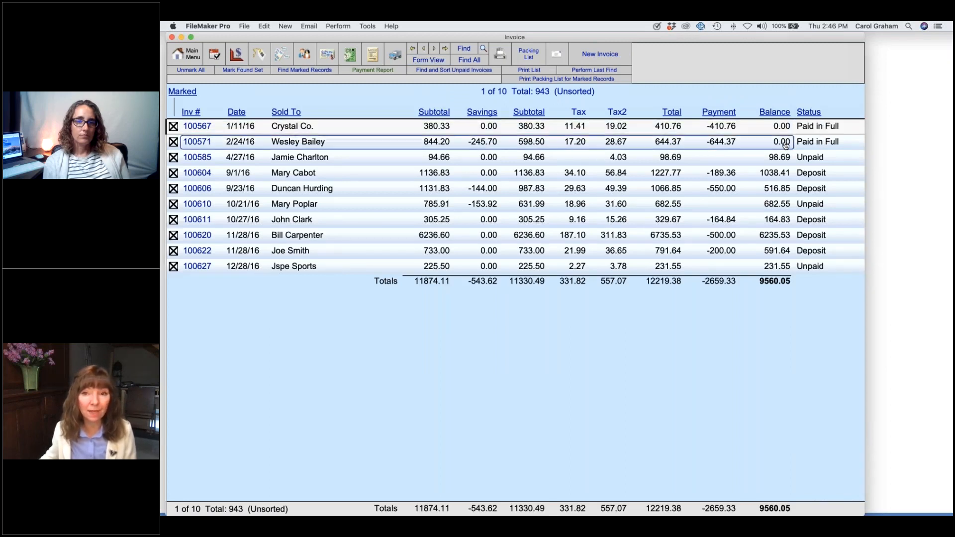
click(470, 51)
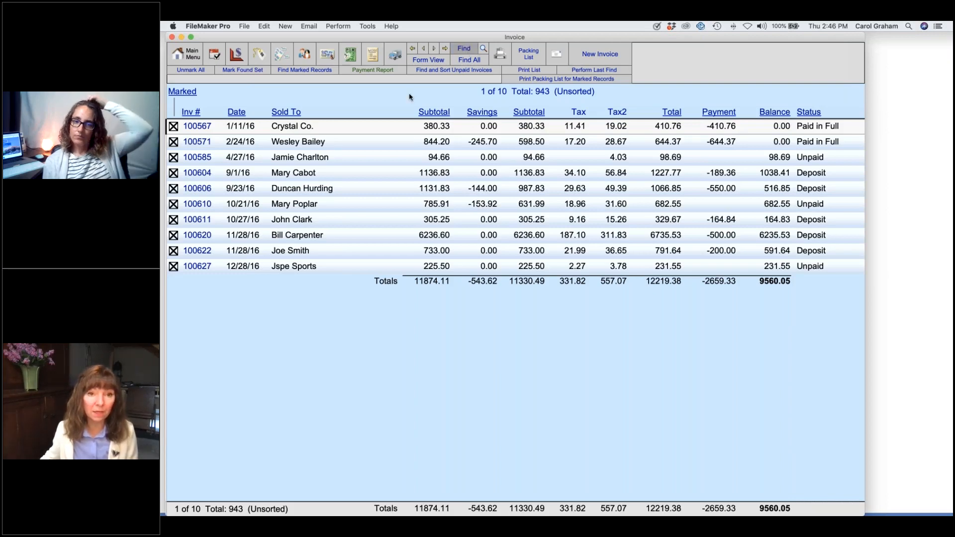
click(243, 421)
text(b)
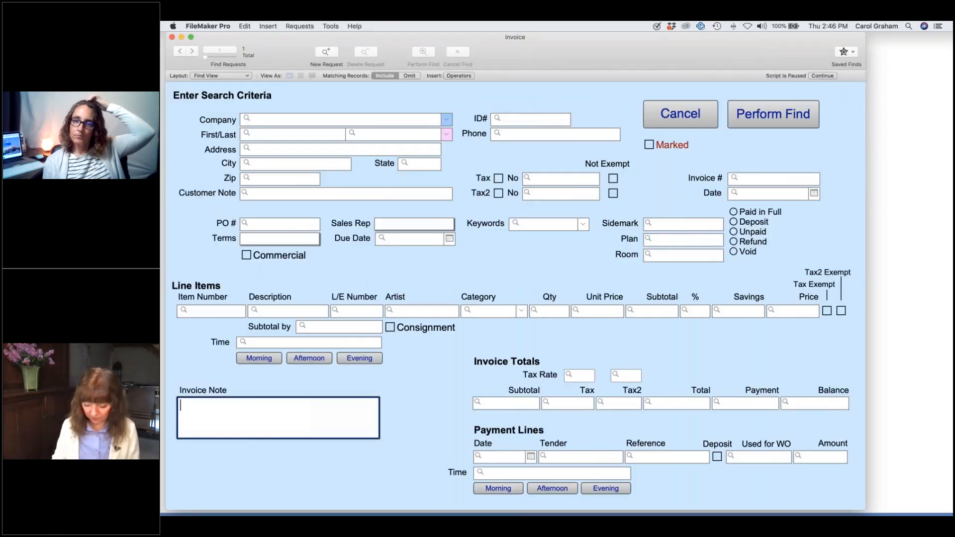
text(ad )
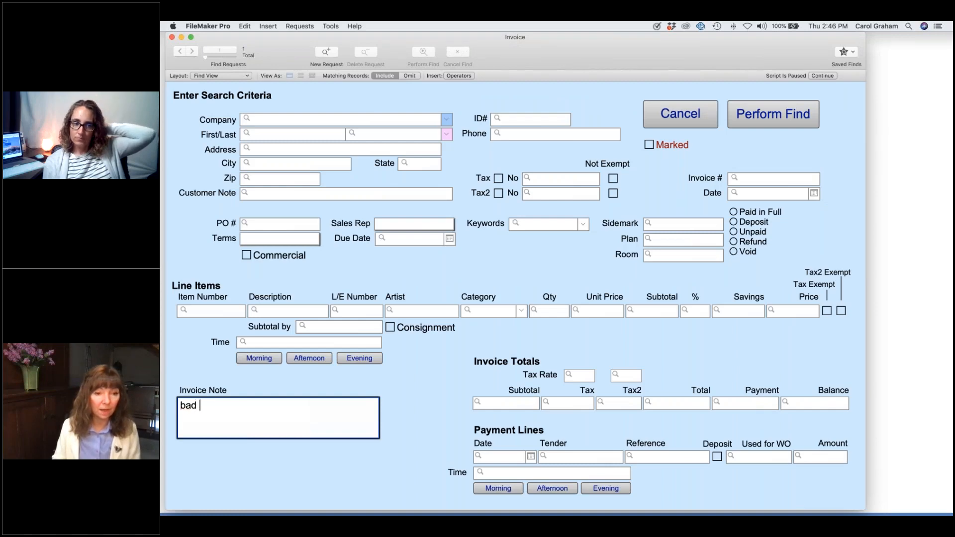
text(debt)
key(Return)
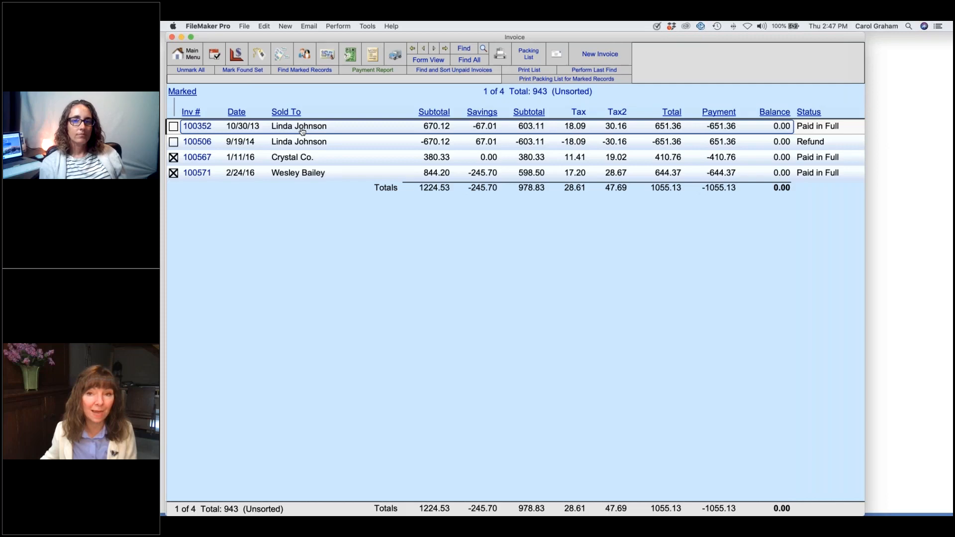
Find all invoices whose terms are set to Bad Debt
click(463, 48)
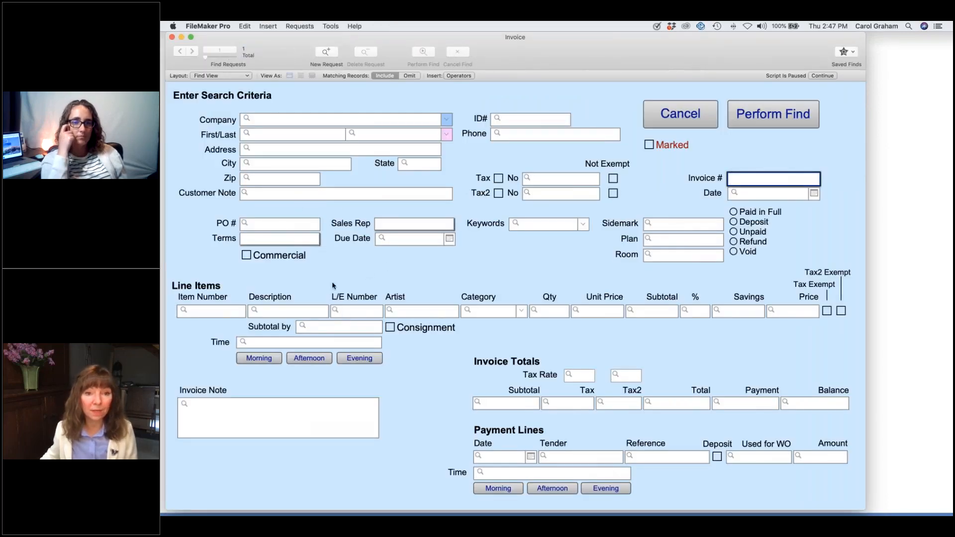
click(301, 241)
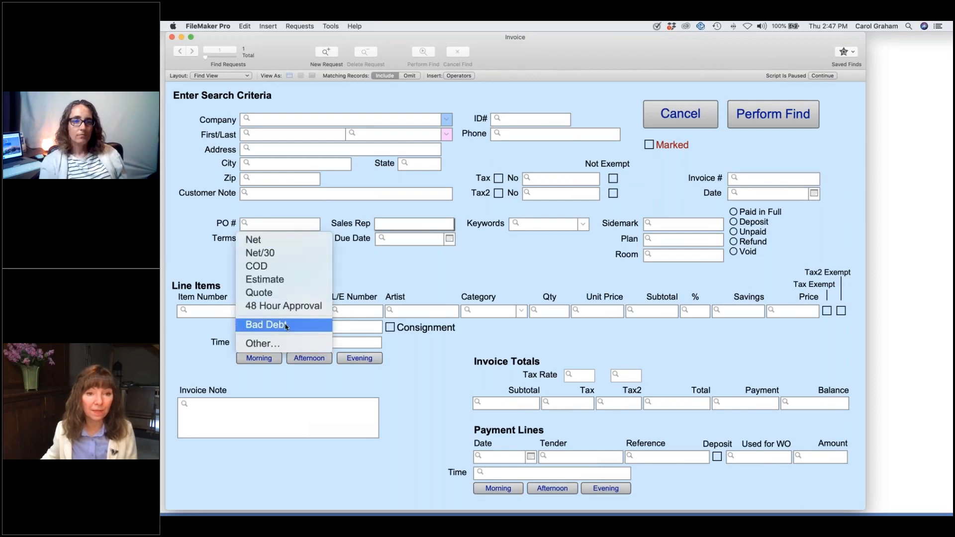
click(761, 117)
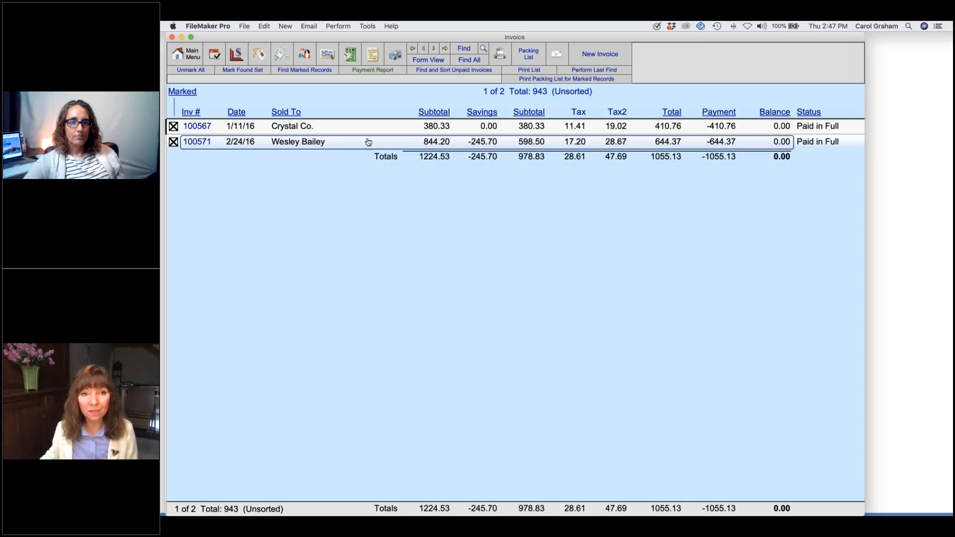
Open the To Do List / Message Center and show its entries as a list
click(214, 56)
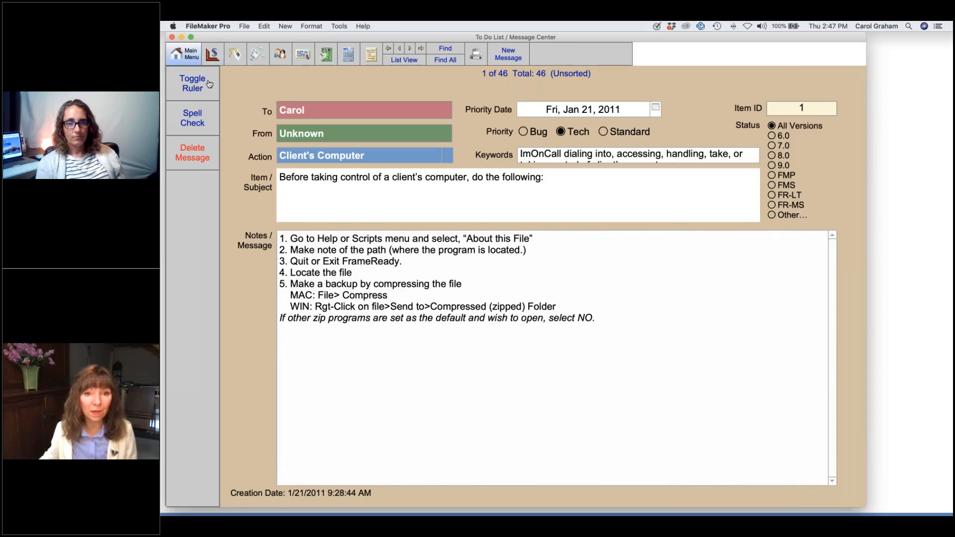
click(404, 60)
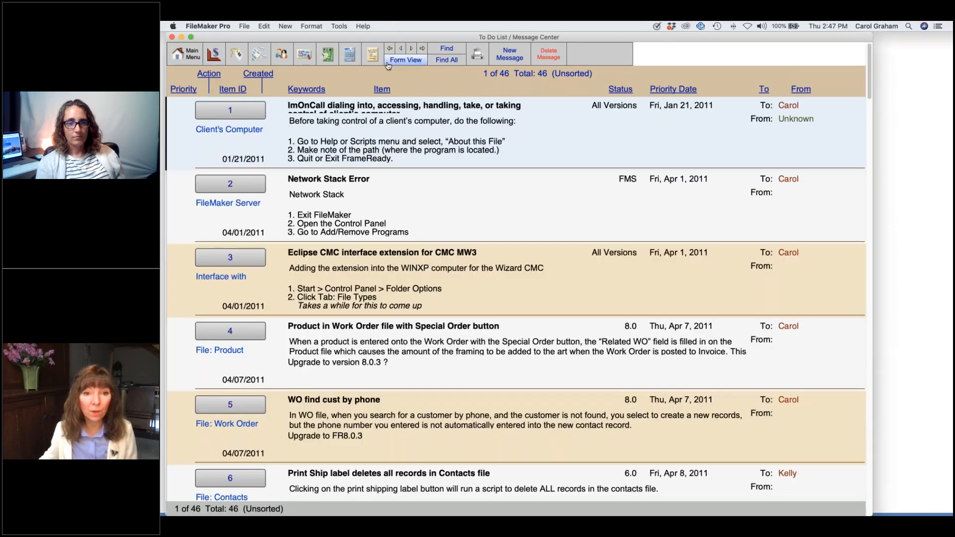
Return to the invoices through the main menu and open the February 24, 2016 bad debt invoice
click(183, 56)
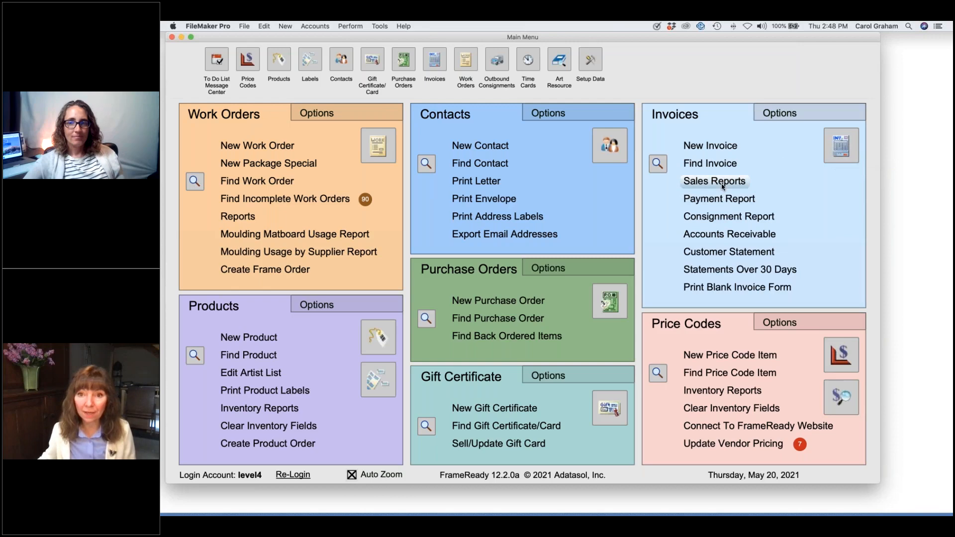
click(830, 154)
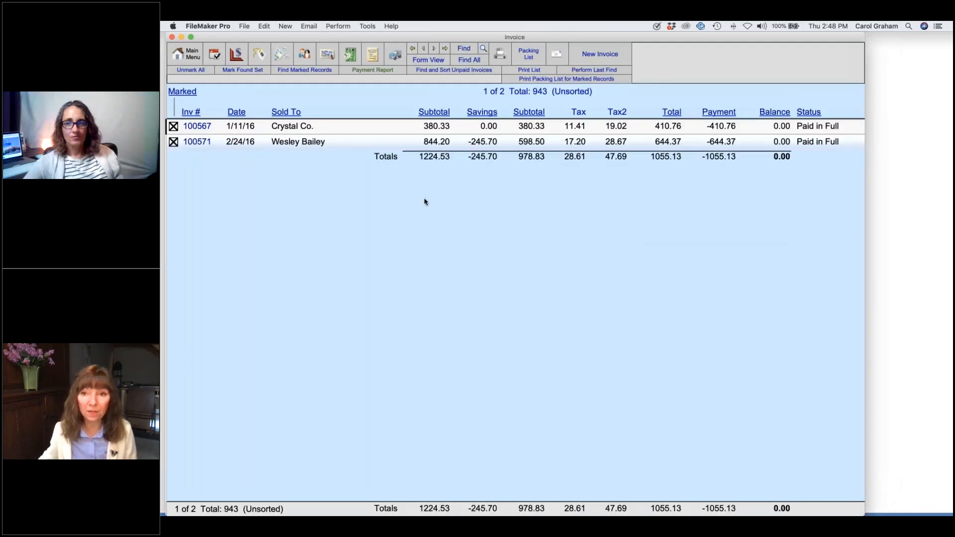
click(331, 147)
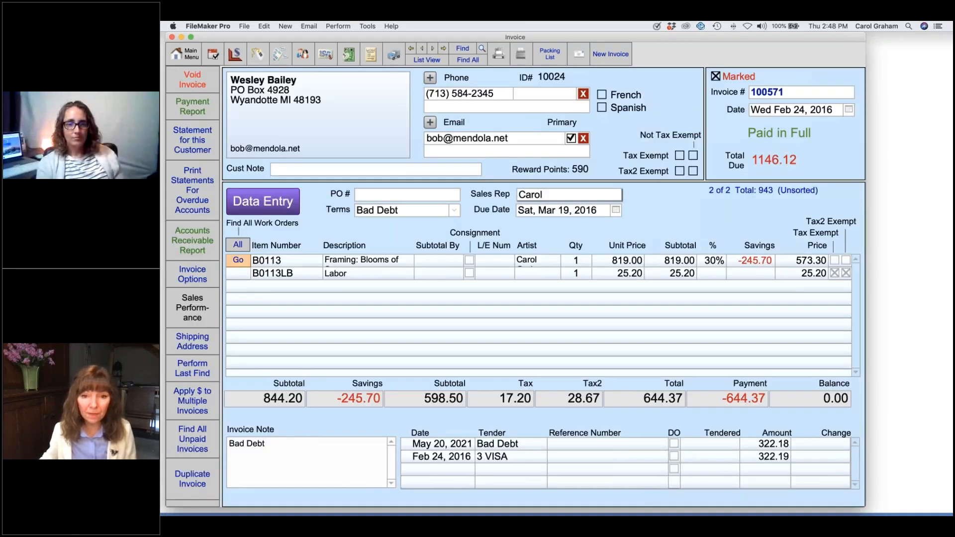